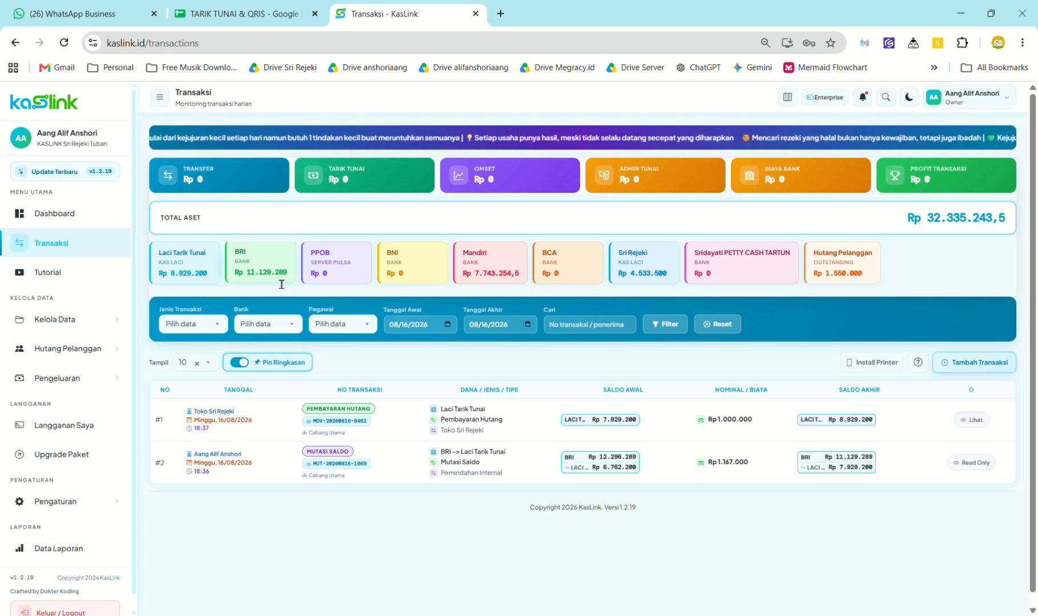
# Step: Switch to the TARIK TUNAI & QRIS spreadsheet and check the description, card admin fee and payout of the cash withdrawal in row 1719
pyautogui.click(267, 14)
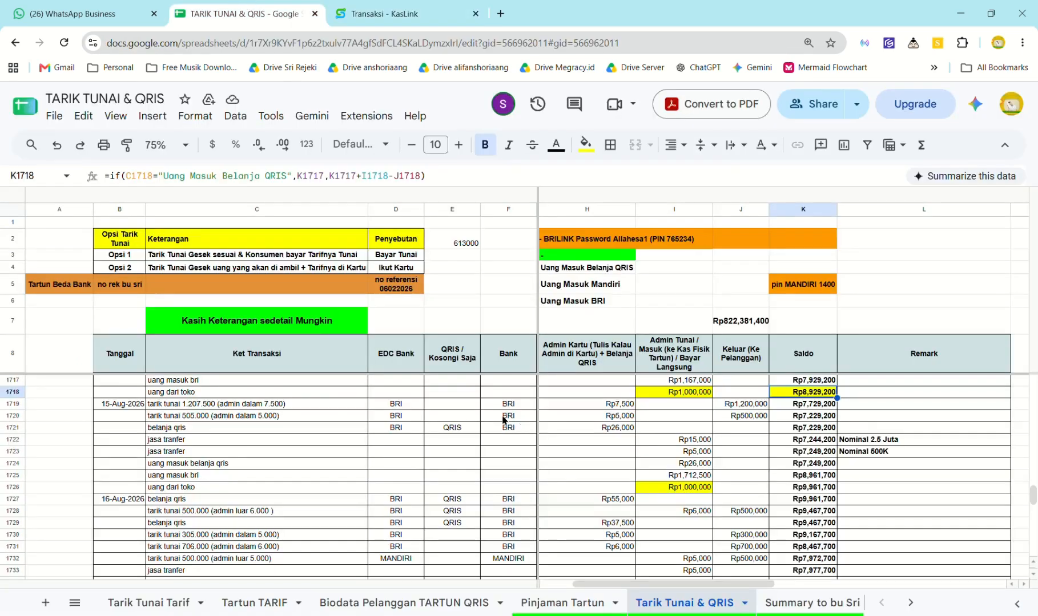
pyautogui.click(311, 409)
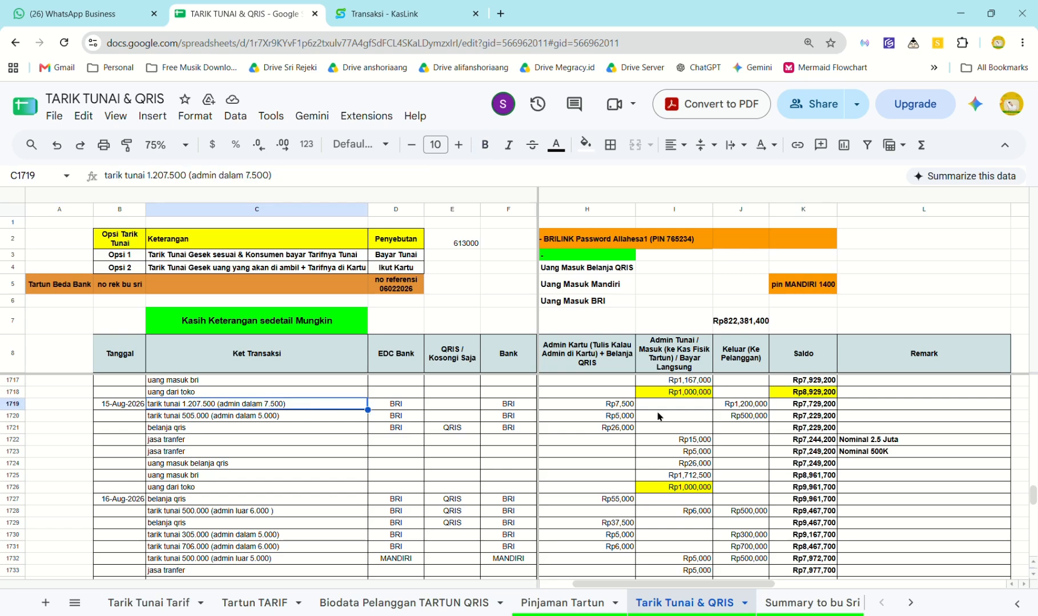
pyautogui.click(624, 406)
pyautogui.click(741, 408)
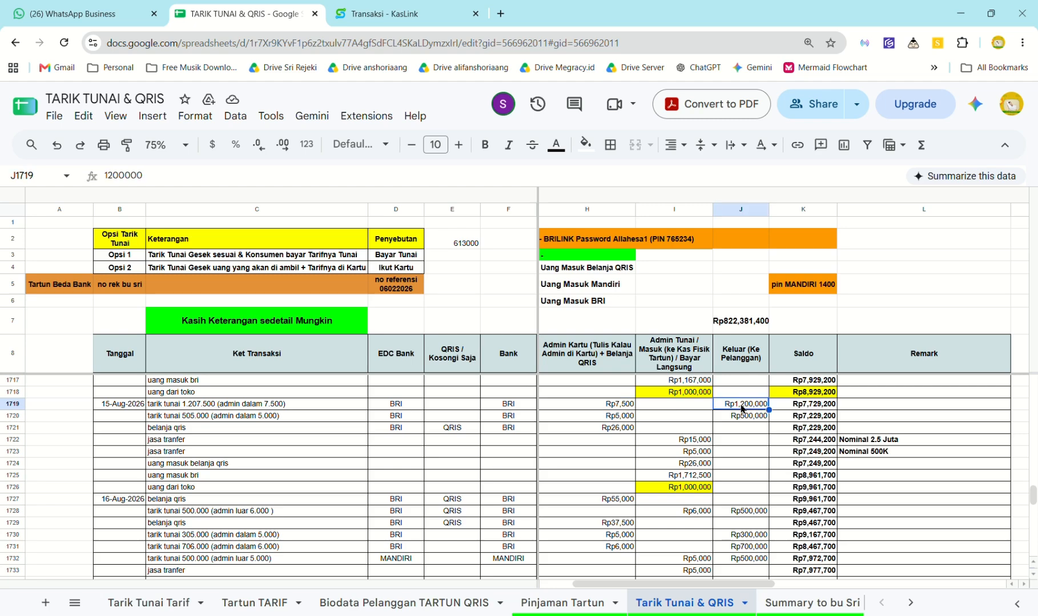
pyautogui.click(612, 398)
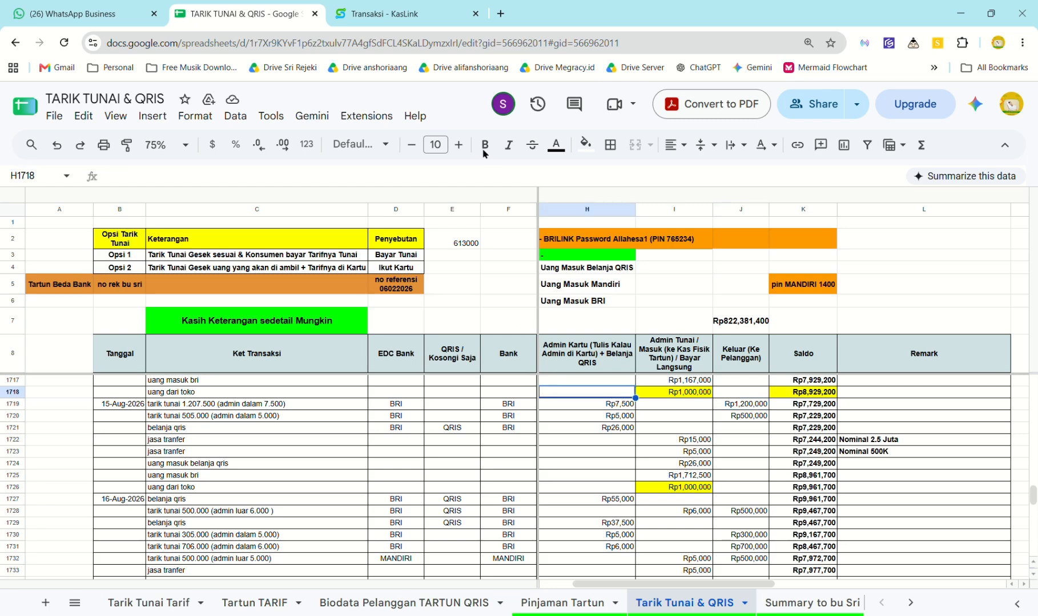
# Step: Switch to KasLink and start a new Tarik Tunai EDC transaction of type Sesama Bank with a Nominal of 1.200.000
pyautogui.click(407, 14)
pyautogui.click(983, 364)
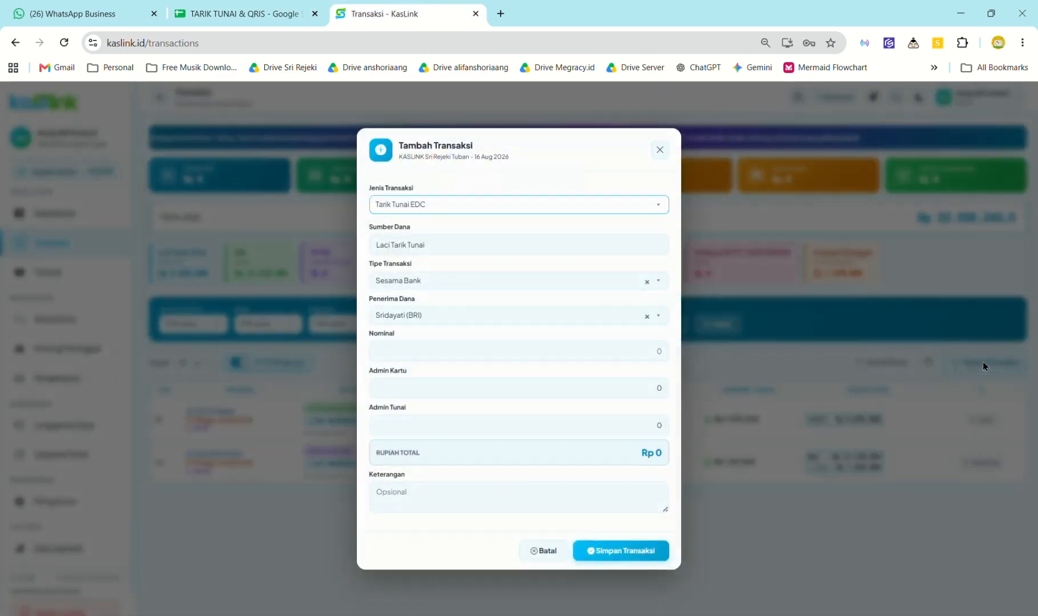
pyautogui.click(268, 5)
pyautogui.click(405, 13)
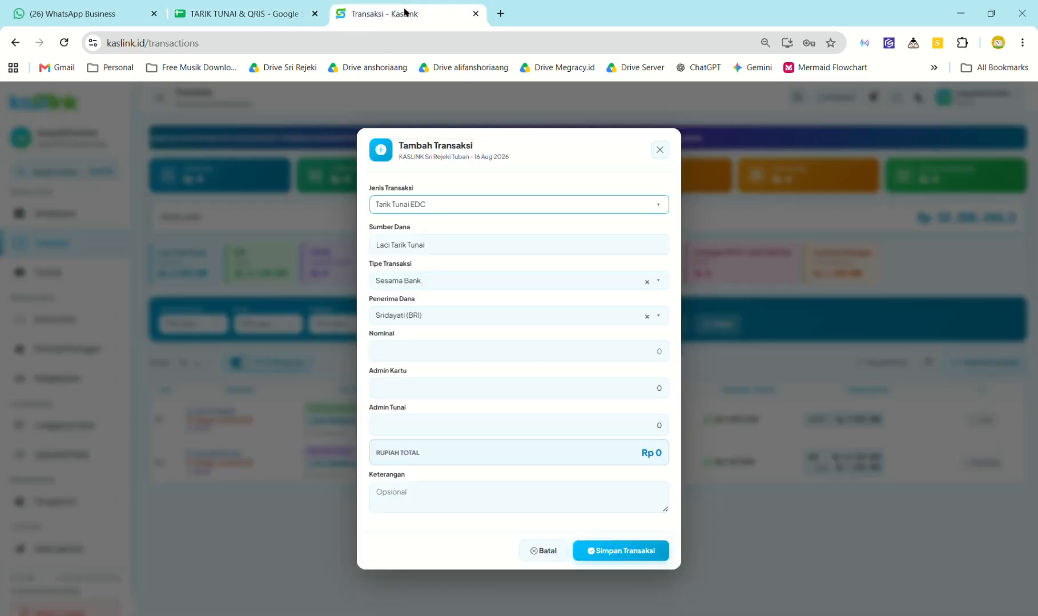
pyautogui.press('Tab')
pyautogui.press('Tab')
pyautogui.press('Tab')
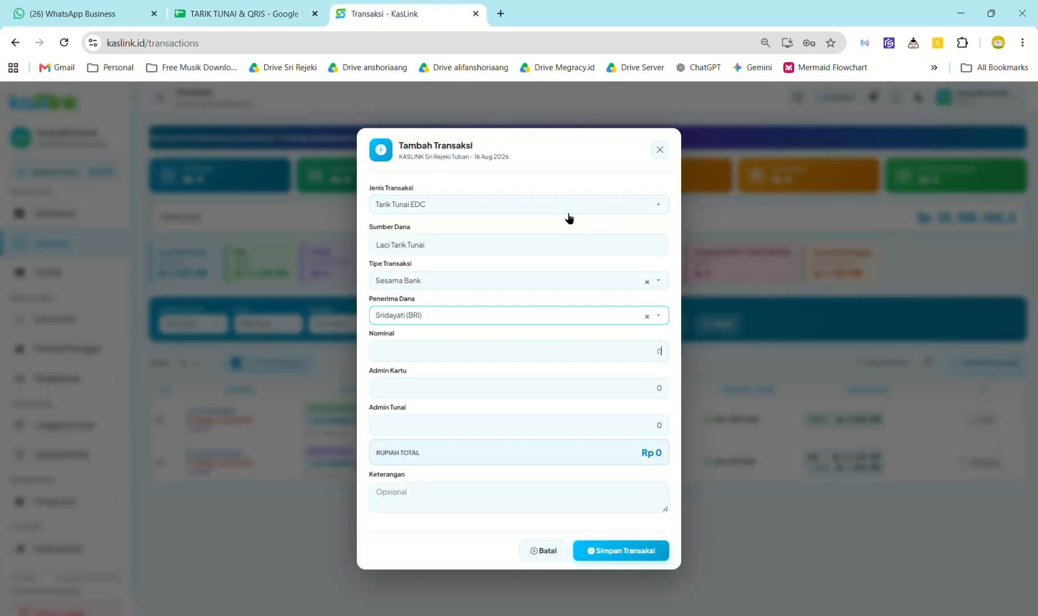
pyautogui.write('1,20')
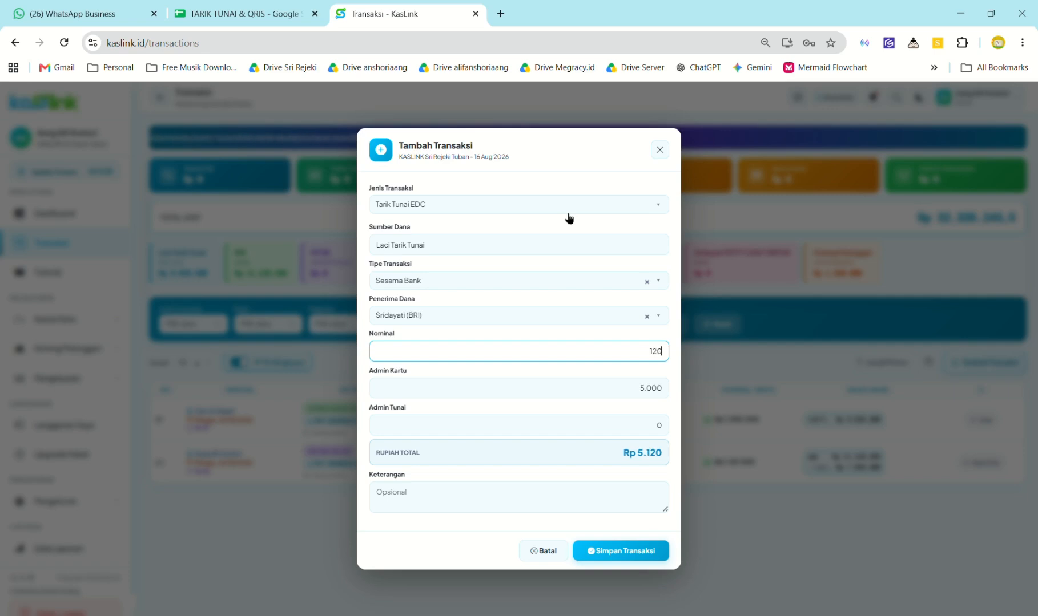
pyautogui.write('0,000')
# Step: Check the card admin fee in row 1719 of the spreadsheet, and save the 1.200.000 withdrawal in KasLink
pyautogui.click(263, 7)
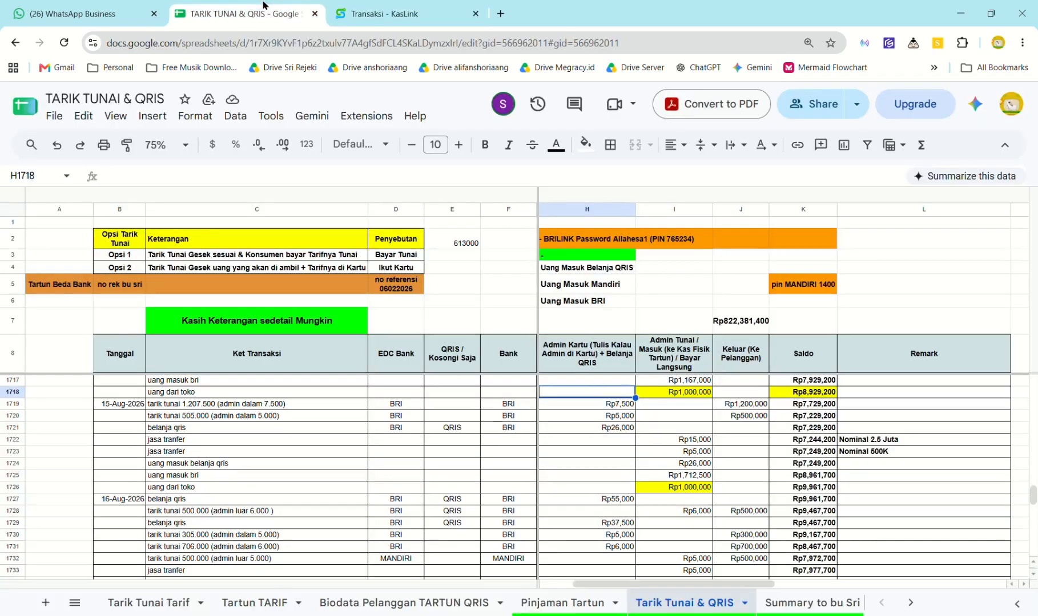
pyautogui.click(621, 406)
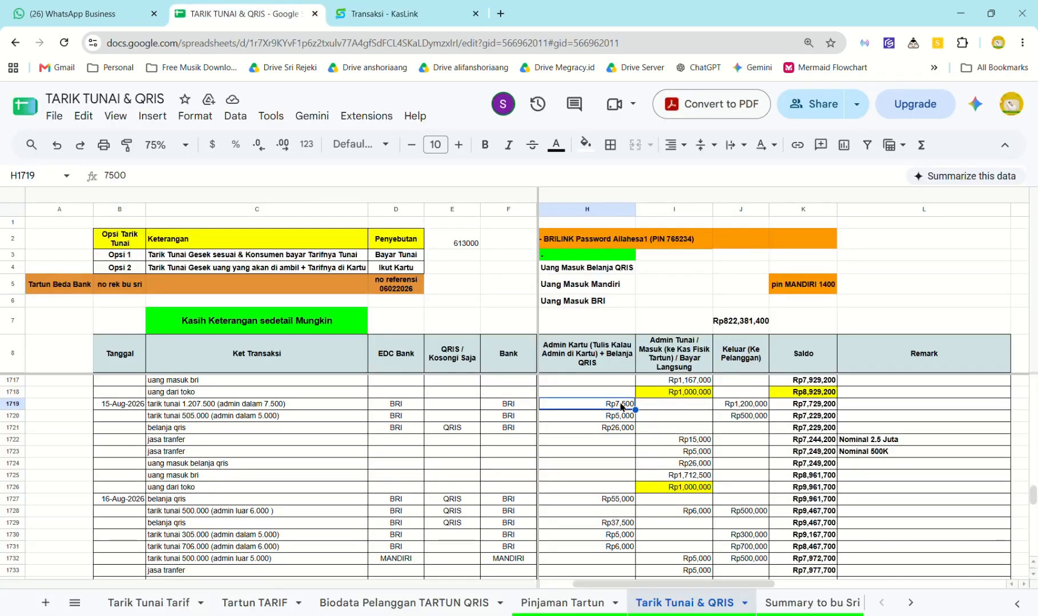
pyautogui.click(415, 6)
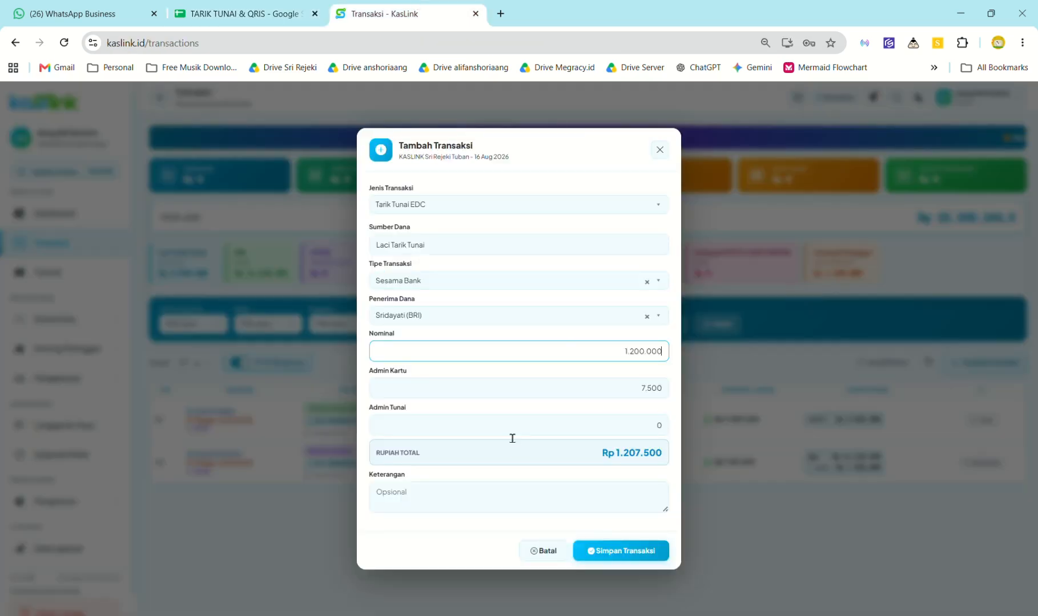
pyautogui.click(621, 554)
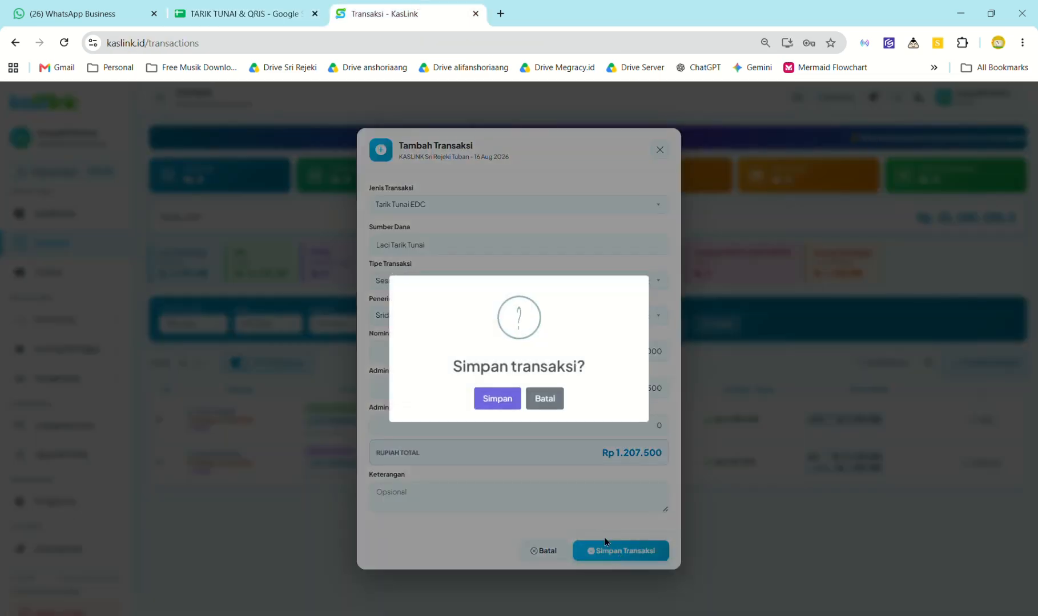
pyautogui.click(498, 403)
pyautogui.click(517, 410)
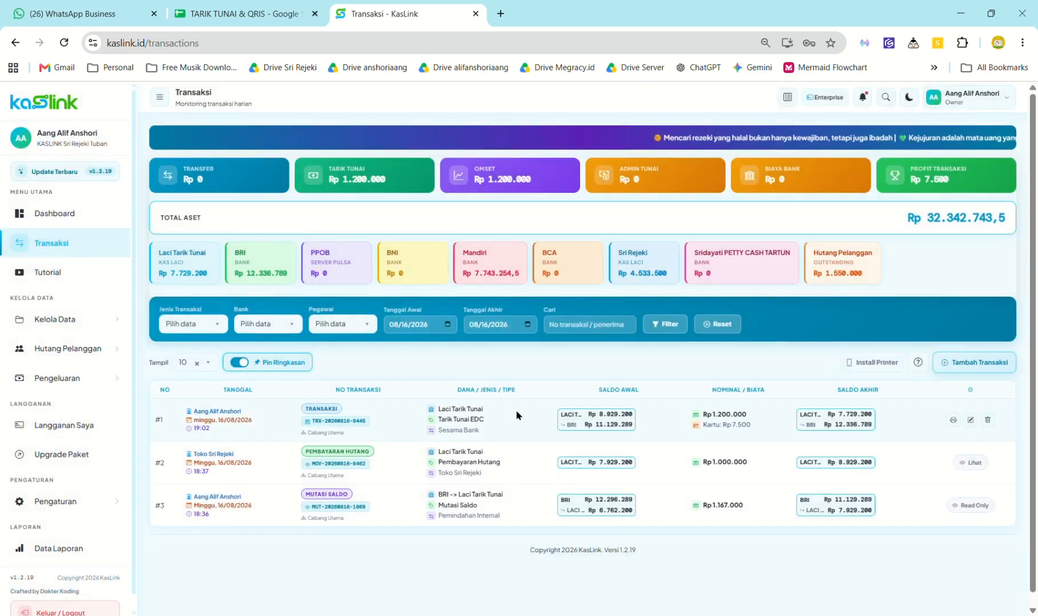
# Step: Start another Tarik Tunai EDC transaction in KasLink with Nominal 500.000 and Admin Kartu 5.000, following row 1720 of the spreadsheet
pyautogui.click(966, 362)
pyautogui.click(264, 7)
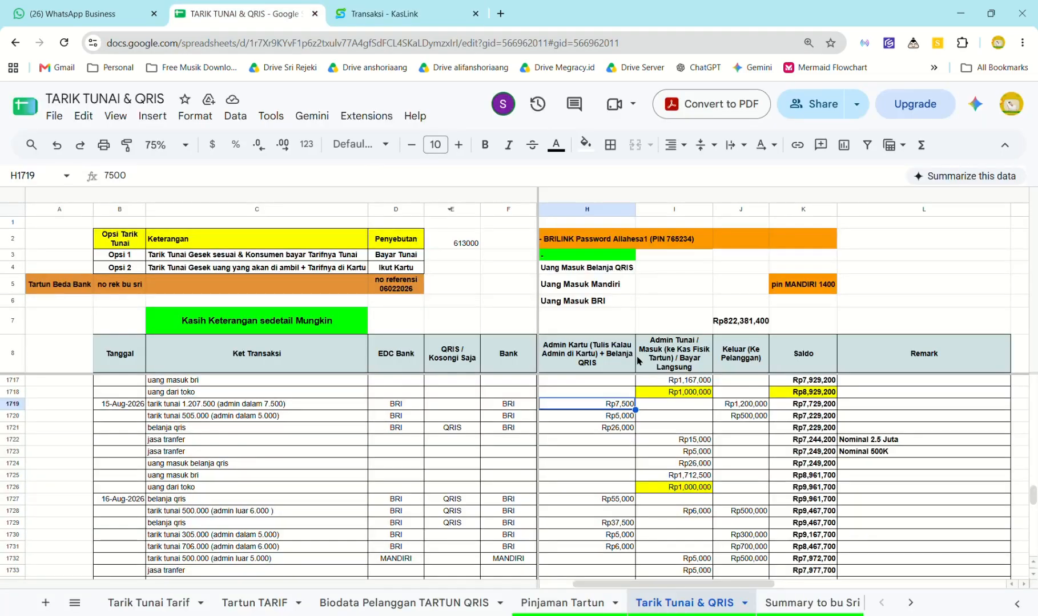
pyautogui.click(744, 418)
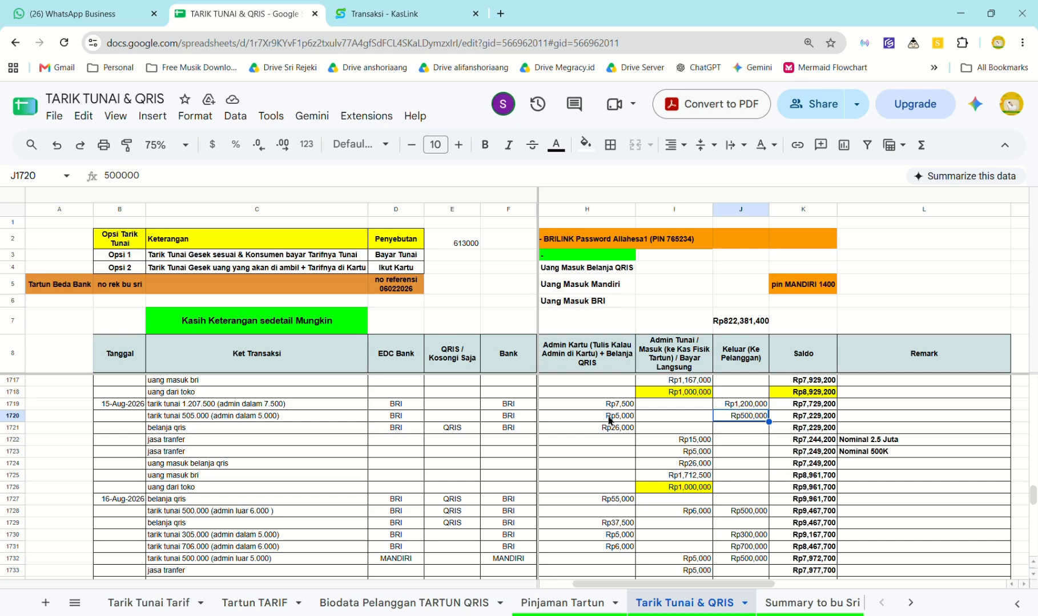
pyautogui.click(378, 8)
pyautogui.click(574, 280)
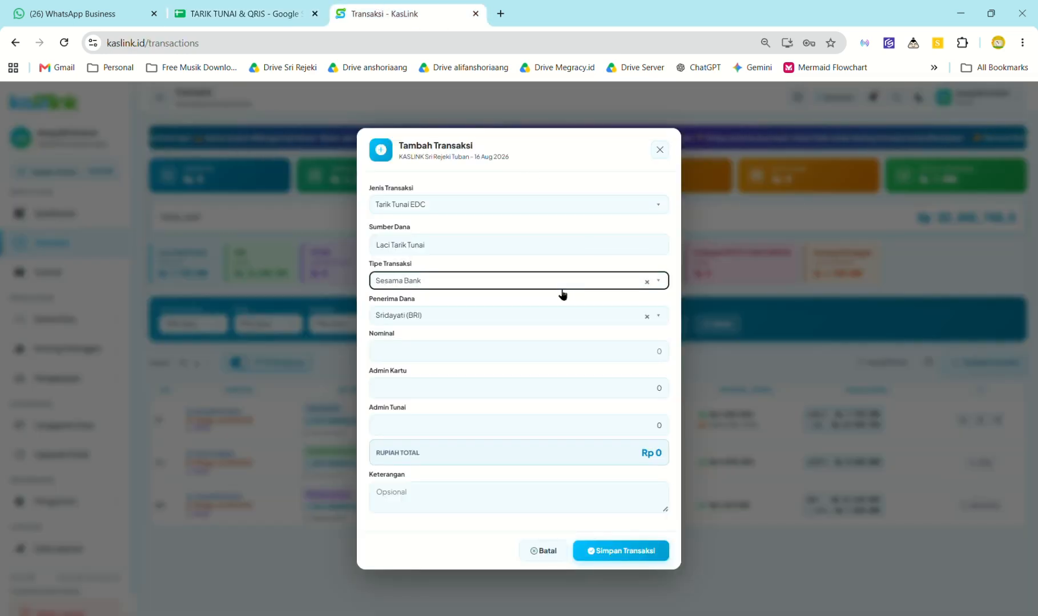
pyautogui.press('Tab')
pyautogui.press('Tab')
pyautogui.write('500.000')
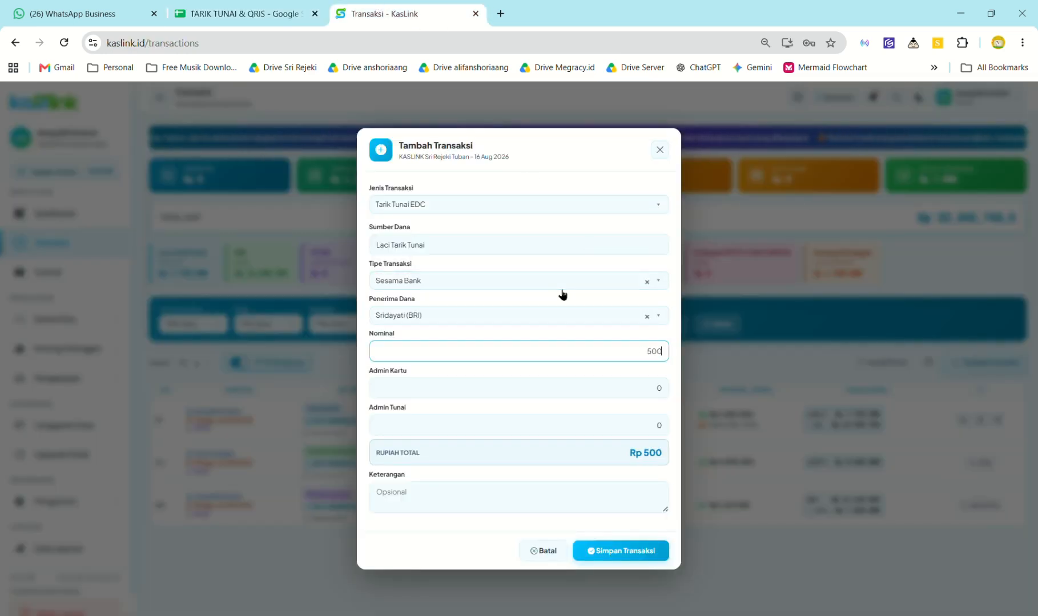
pyautogui.press('Tab')
pyautogui.write('5000')
pyautogui.press('Tab')
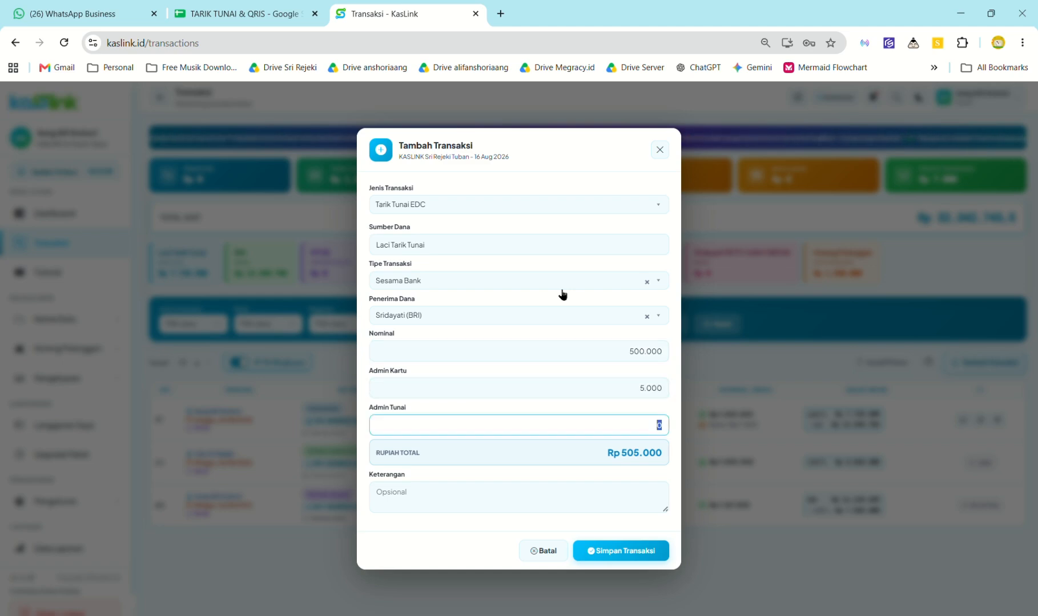
# Step: Recheck row 1720 in the spreadsheet, and save the 500.000 withdrawal in KasLink
pyautogui.click(255, 6)
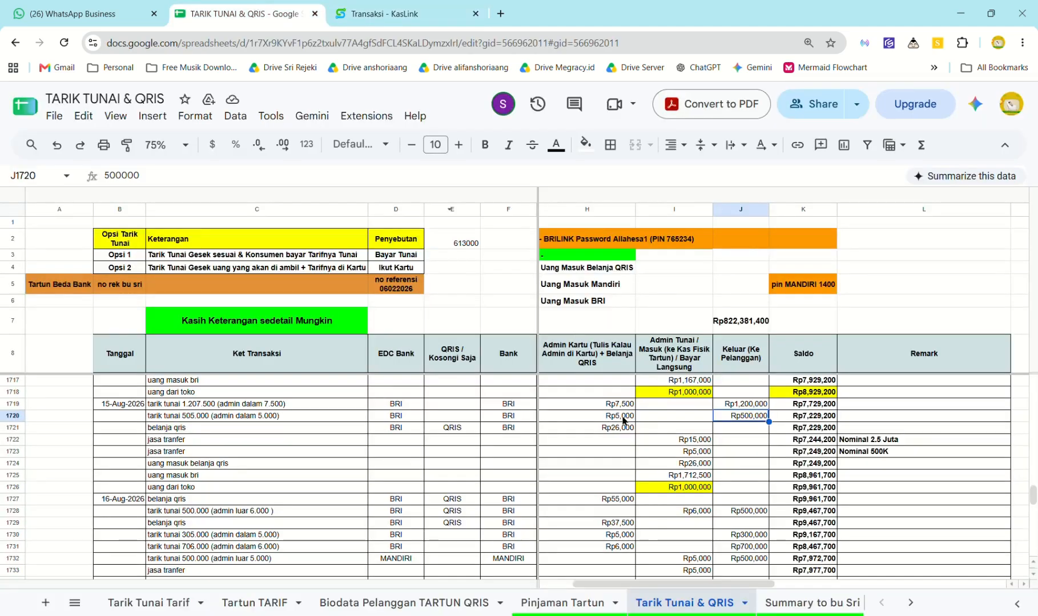
pyautogui.click(390, 6)
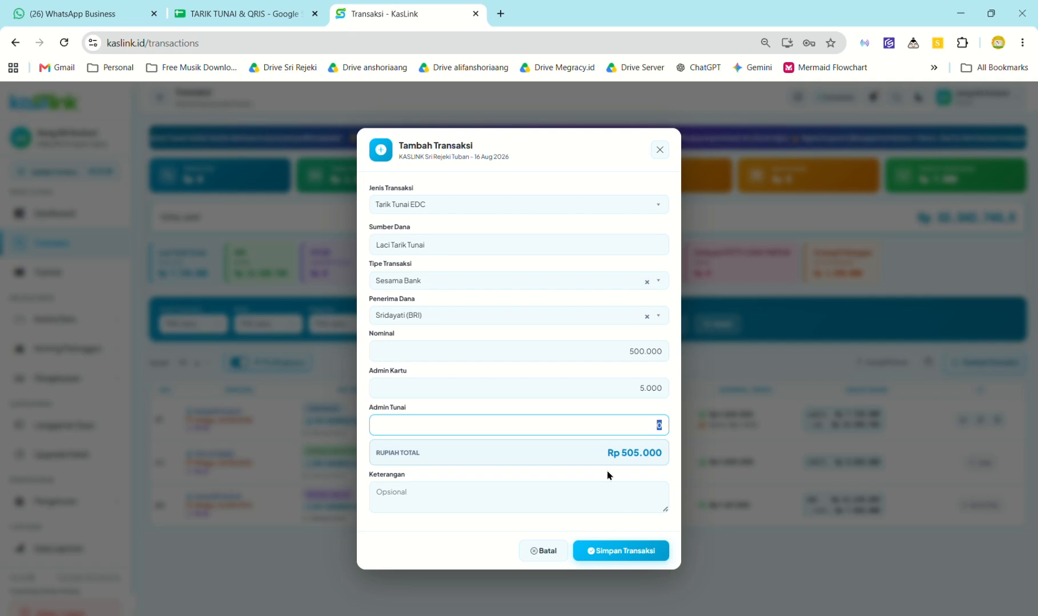
pyautogui.click(624, 557)
pyautogui.click(504, 397)
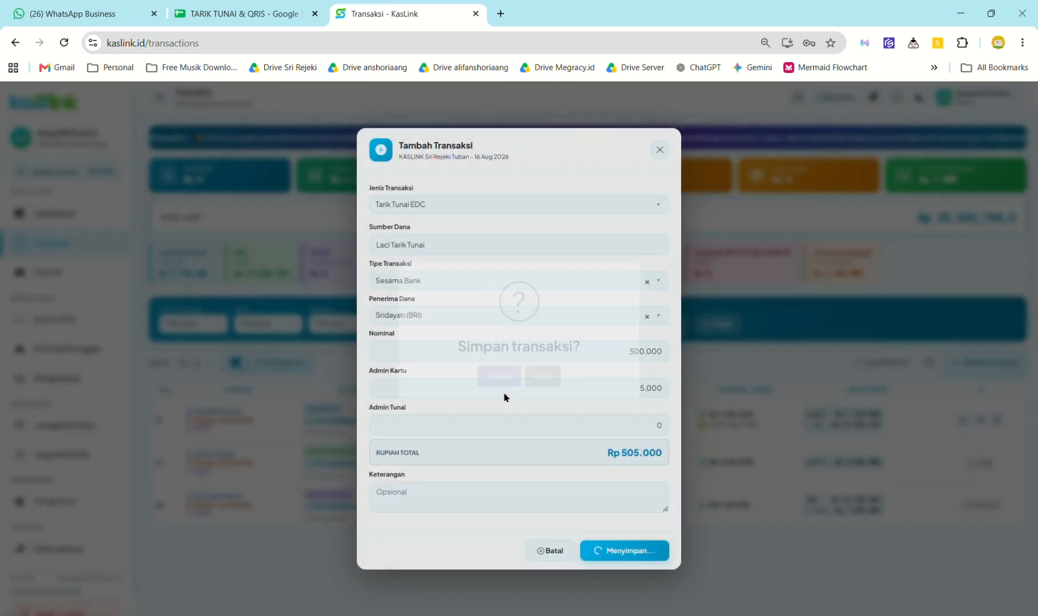
pyautogui.click(519, 410)
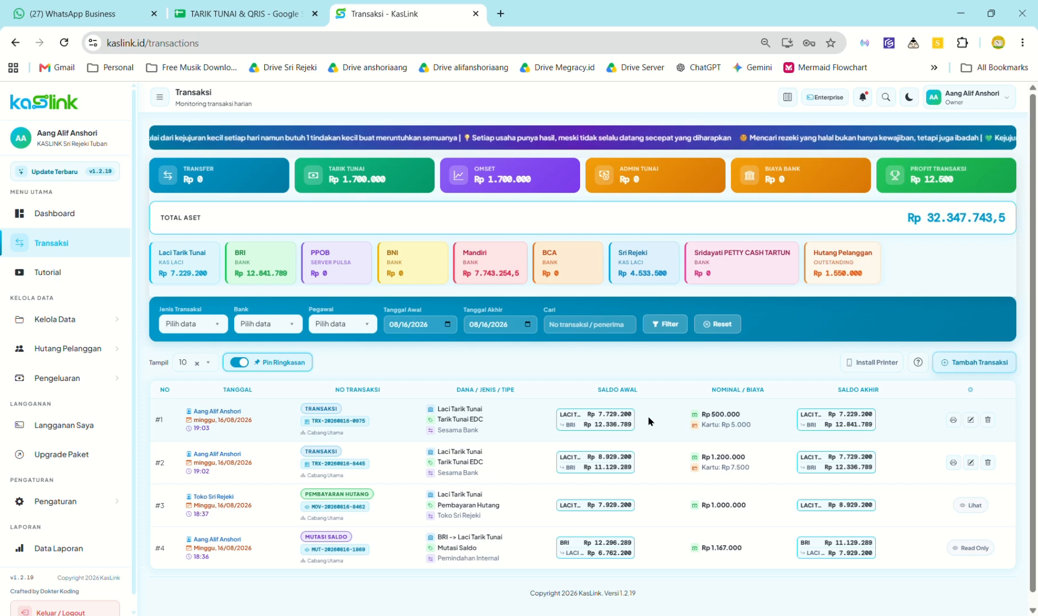
# Step: Look up the QRIS purchase in row 1721 of the spreadsheet and start a new QRIS Belanja transaction in KasLink
pyautogui.click(251, 12)
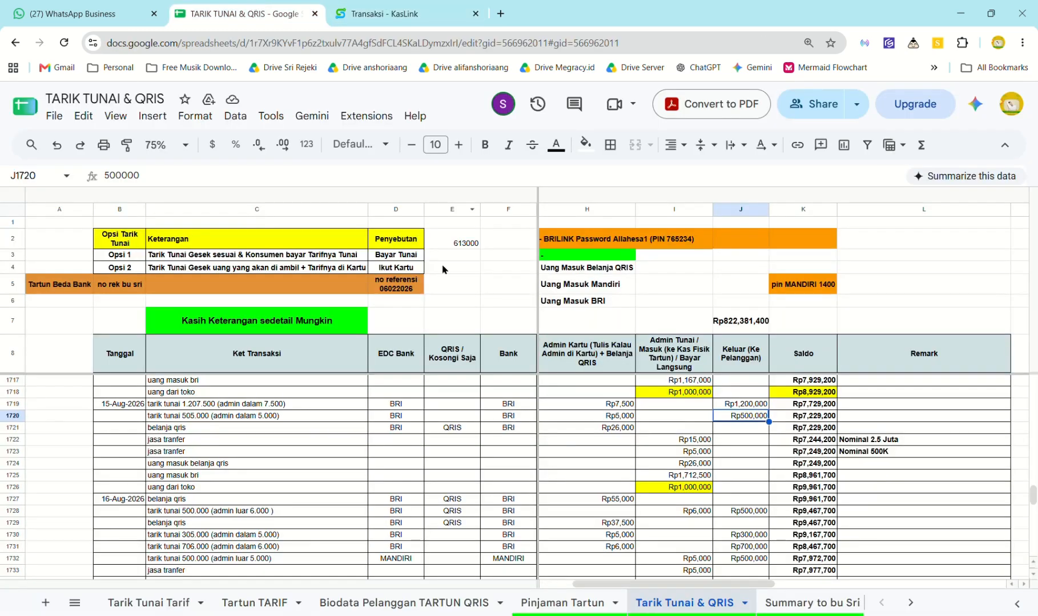
pyautogui.click(577, 432)
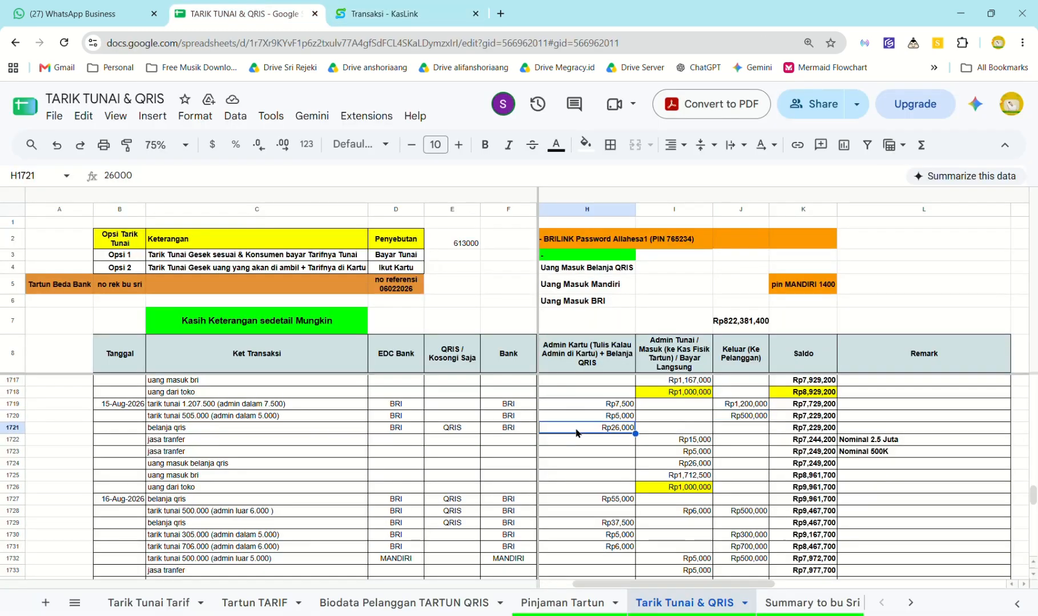
pyautogui.click(407, 13)
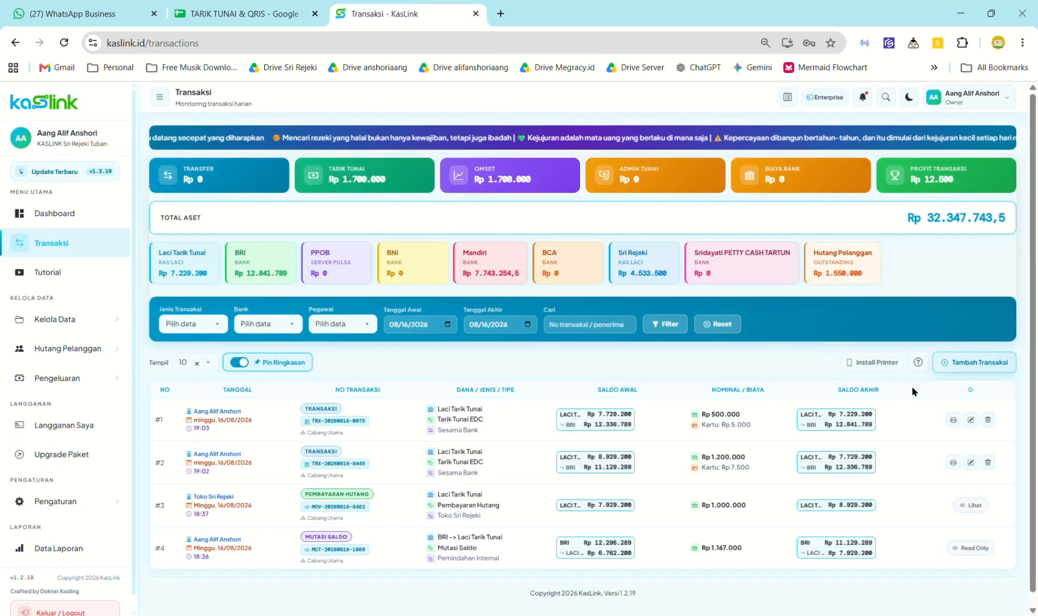
pyautogui.click(968, 364)
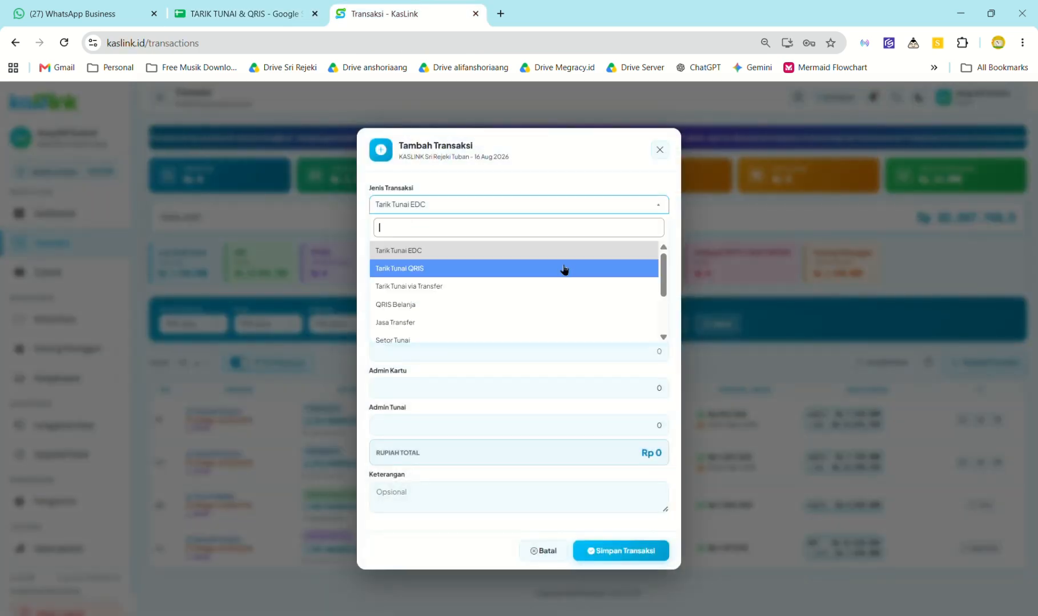
pyautogui.click(475, 305)
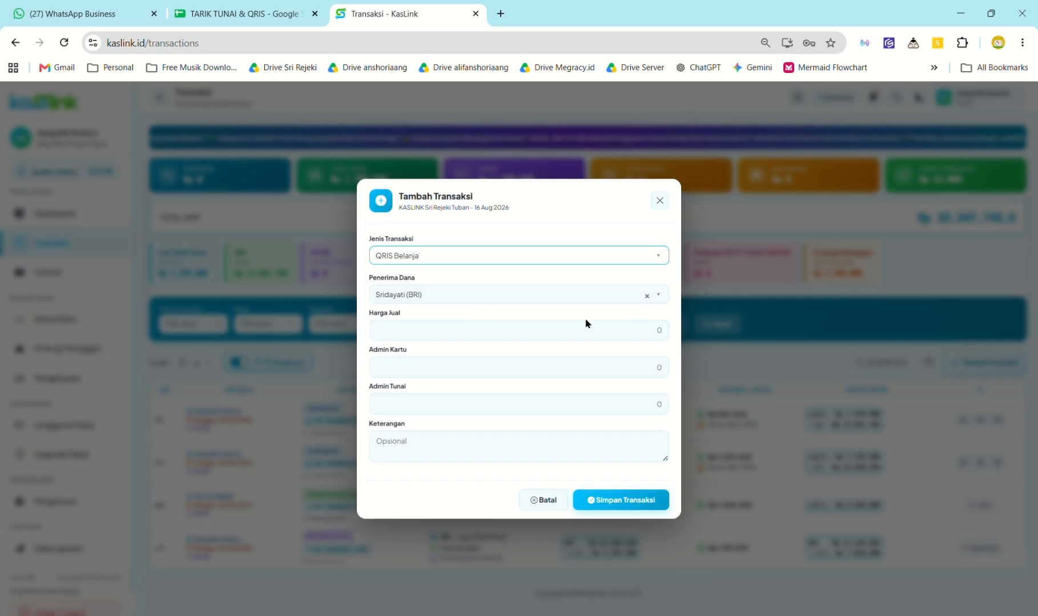
pyautogui.click(602, 342)
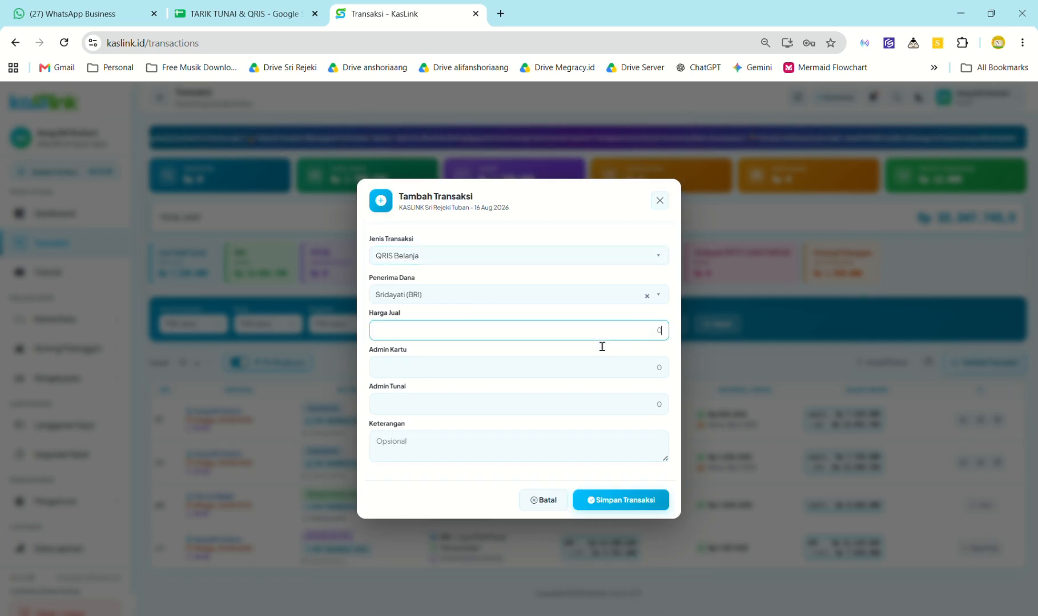
# Step: Recheck the QRIS purchase amount in the spreadsheet and set the Harga Jual to 26.000 in the KasLink form
pyautogui.click(266, 7)
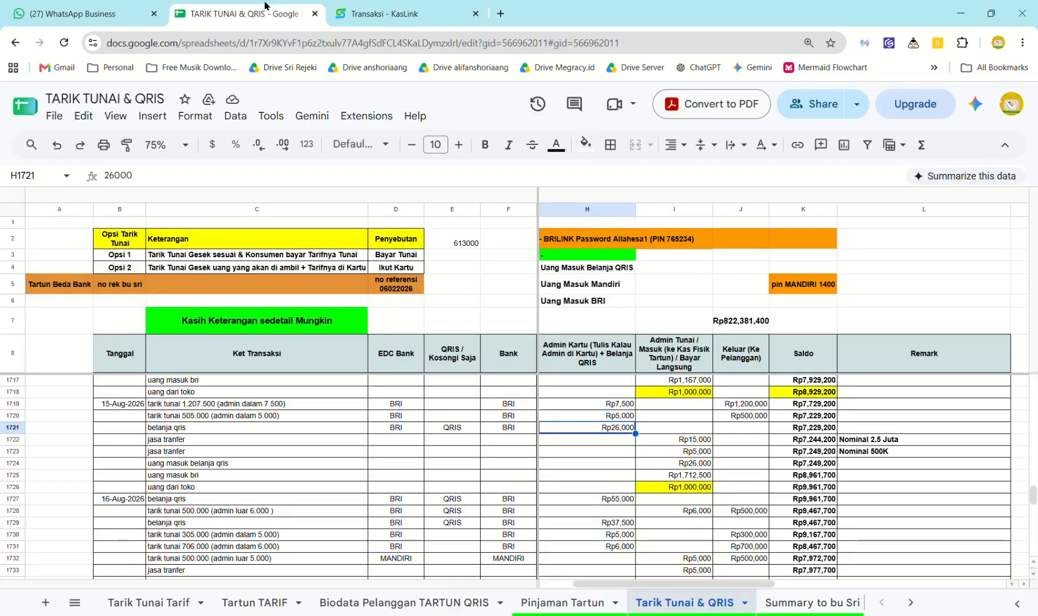
pyautogui.click(405, 13)
pyautogui.click(260, 5)
pyautogui.click(406, 14)
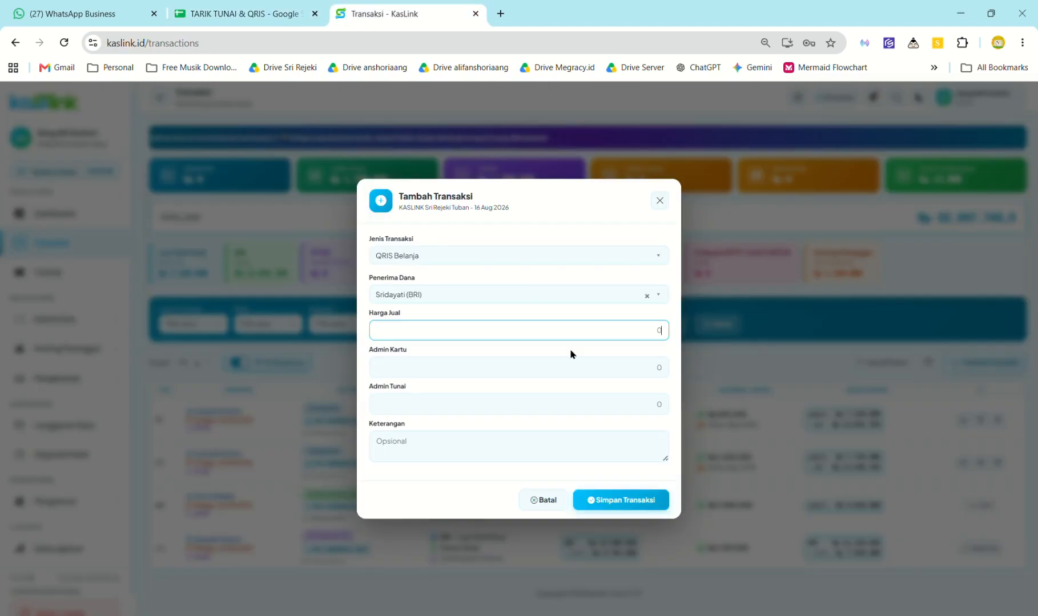
pyautogui.write('26.000')
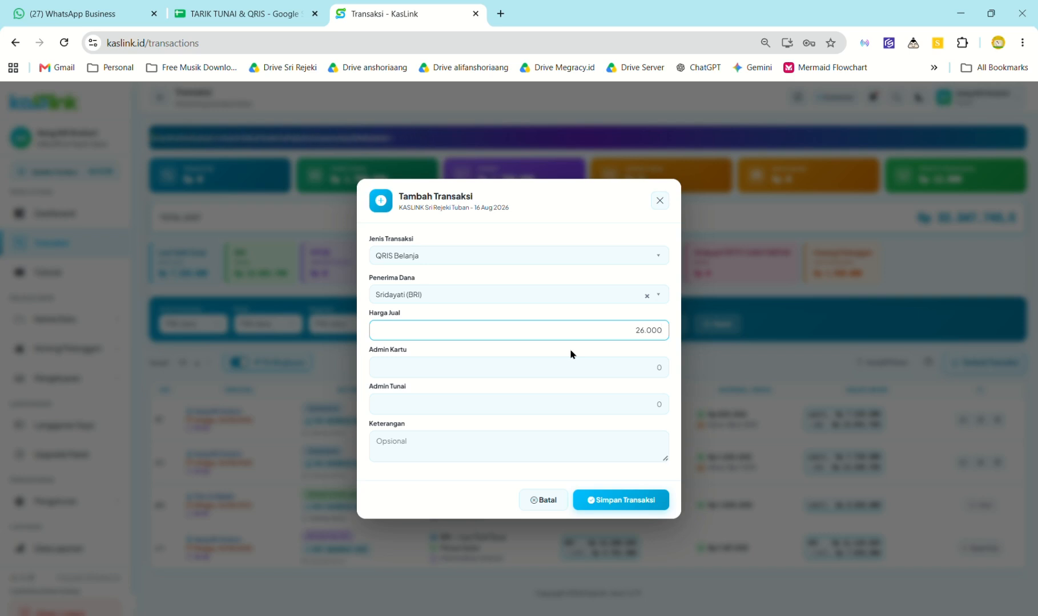
pyautogui.press('Tab')
pyautogui.press('Tab')
pyautogui.press('Tab')
pyautogui.press('Tab')
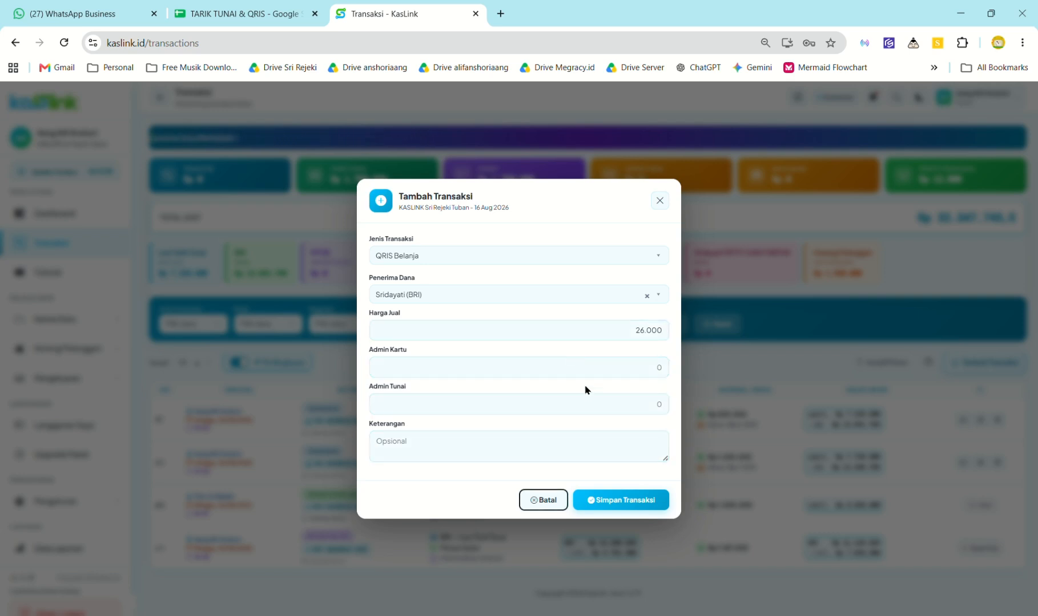
# Step: Save the 26.000 QRIS Belanja transaction without admin fees, and switch back to the TARIK TUNAI & QRIS spreadsheet
pyautogui.click(559, 367)
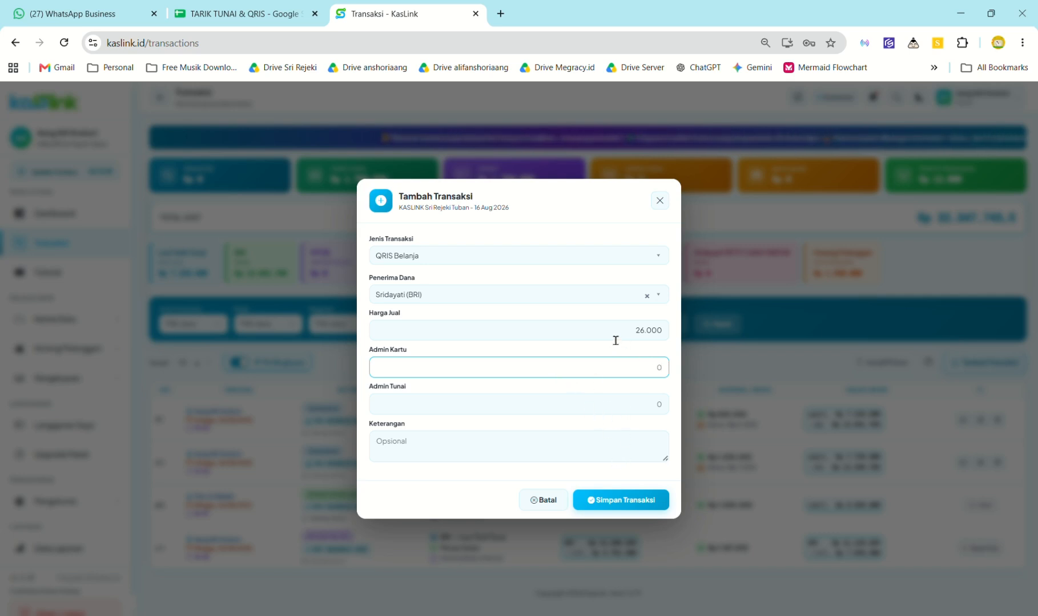
pyautogui.click(628, 498)
pyautogui.click(519, 403)
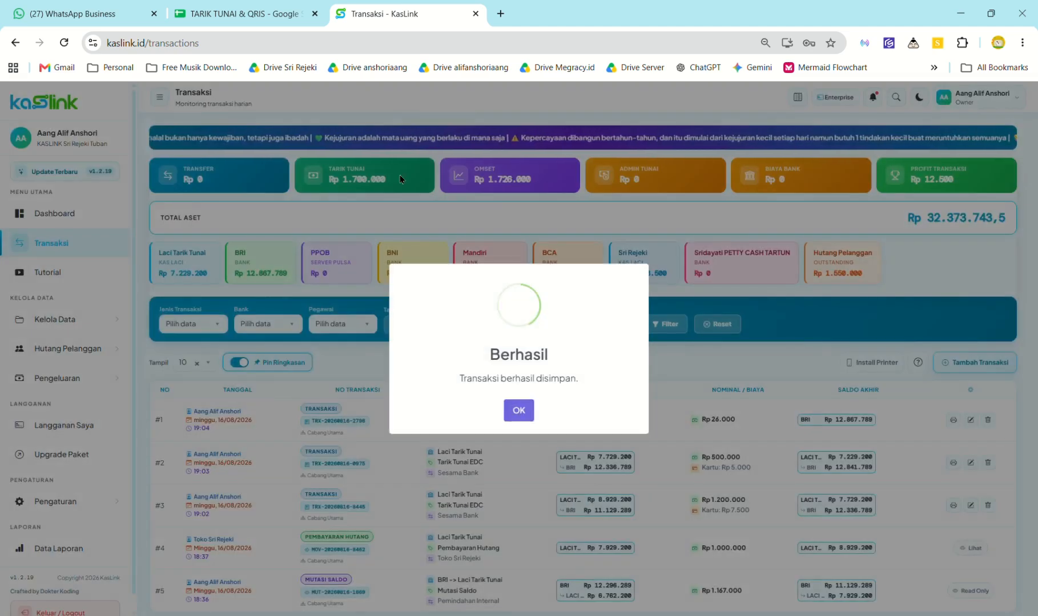
pyautogui.click(518, 410)
pyautogui.hotkey('ctrl', 'shift', 'Tab')
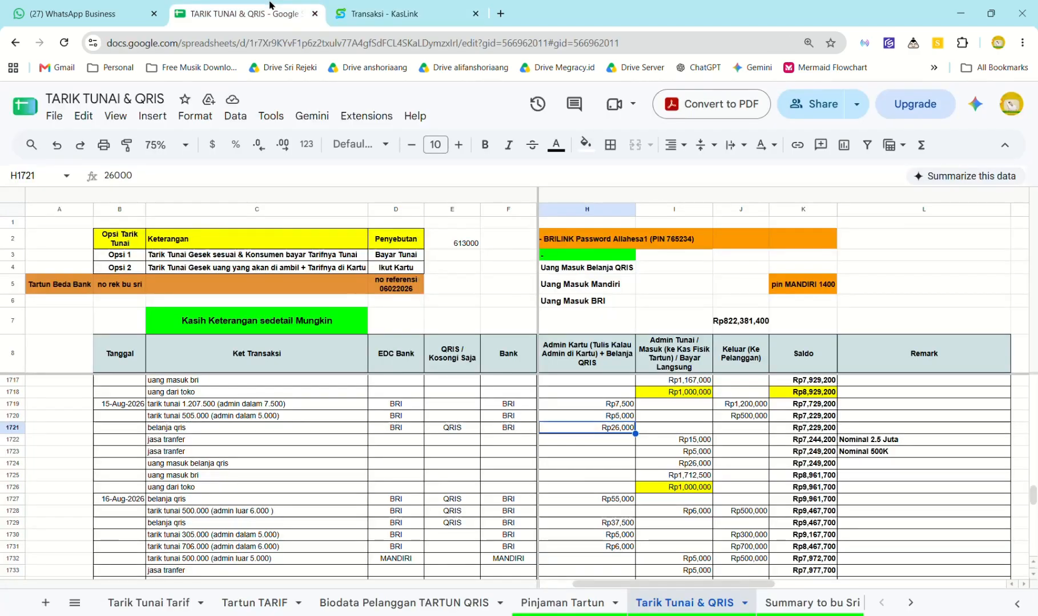
# Step: Look up the transfer service in row 1722 of the spreadsheet and start a new Jasa Transfer transaction in KasLink
pyautogui.press('Down')
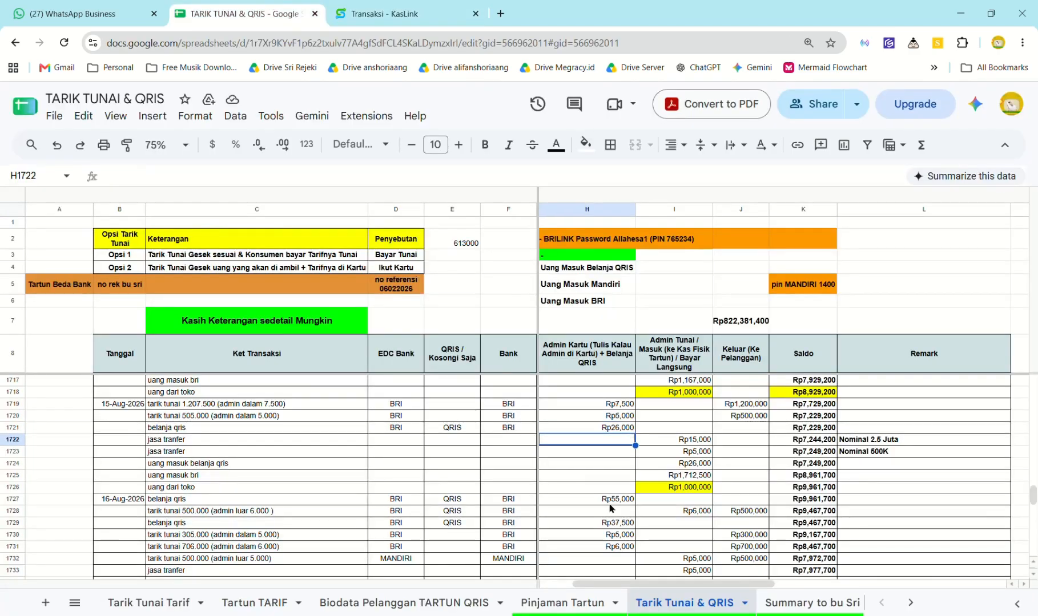
pyautogui.press('Right')
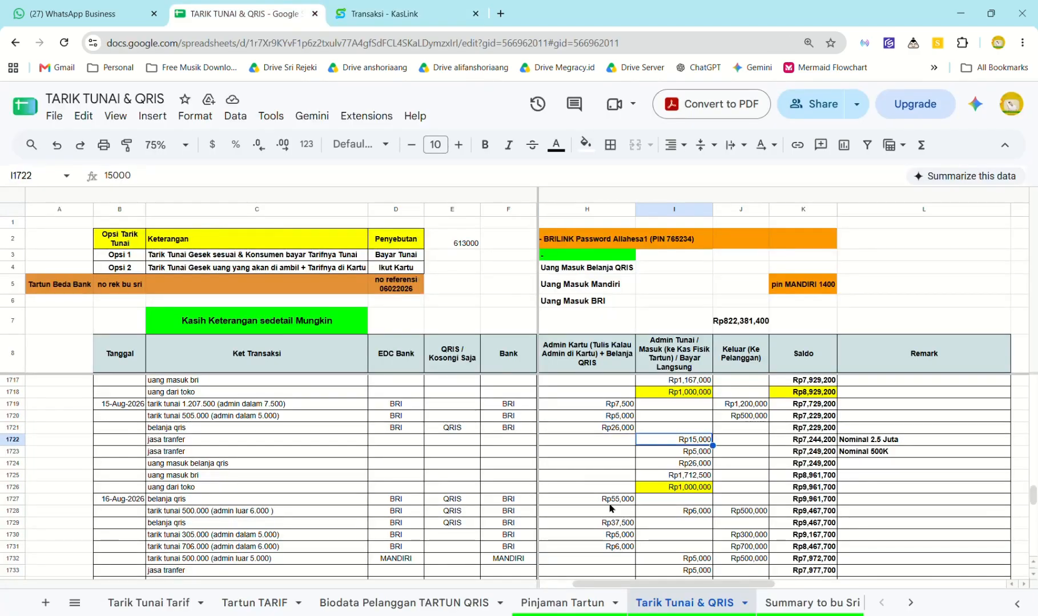
pyautogui.click(399, 14)
pyautogui.click(966, 364)
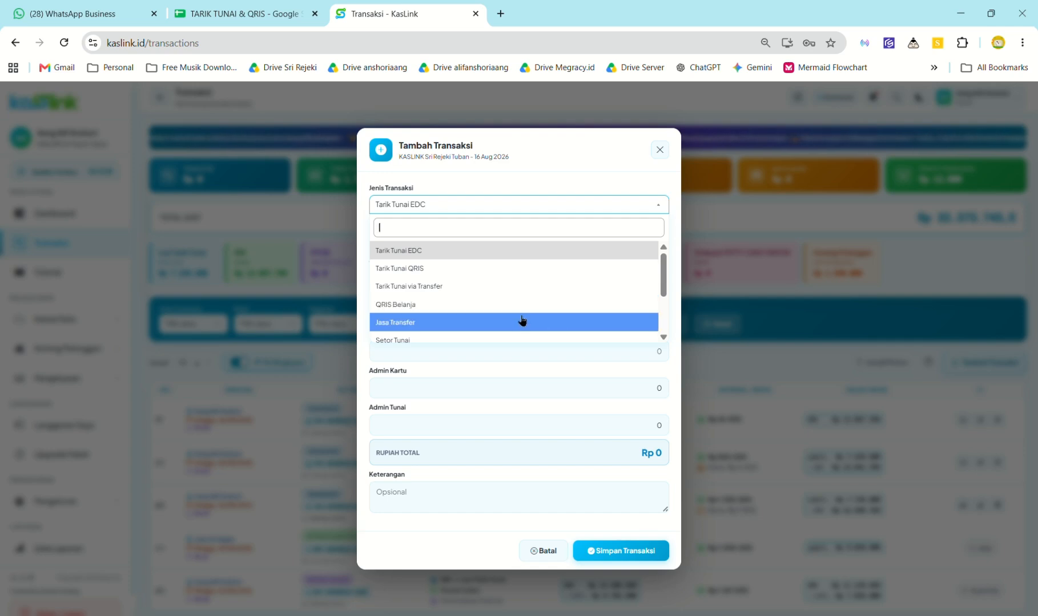
pyautogui.click(498, 323)
pyautogui.click(554, 338)
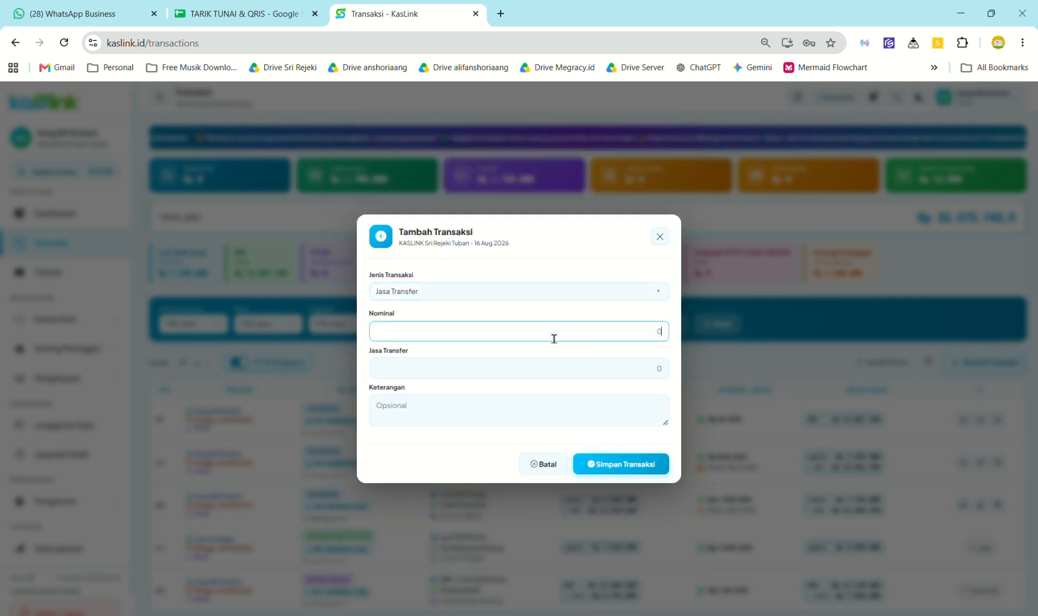
# Step: Set the Nominal to 2.500.000 and the Jasa Transfer fee to 15.000 after rechecking the spreadsheet, and save the transaction
pyautogui.write('2')
pyautogui.write('5000000')
pyautogui.press('Tab')
pyautogui.click(288, 12)
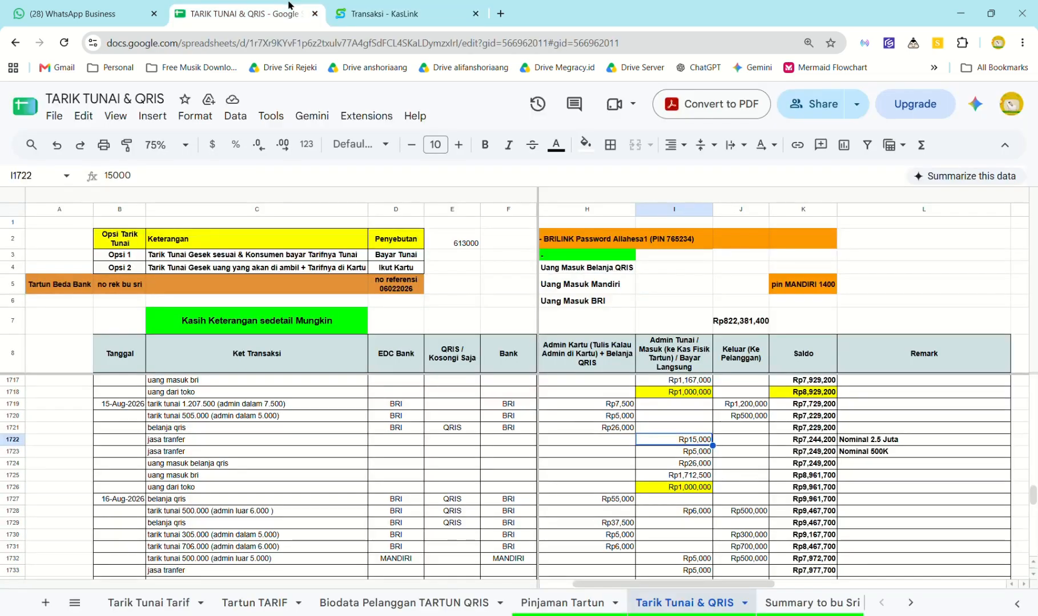
pyautogui.click(392, 14)
pyautogui.write('150')
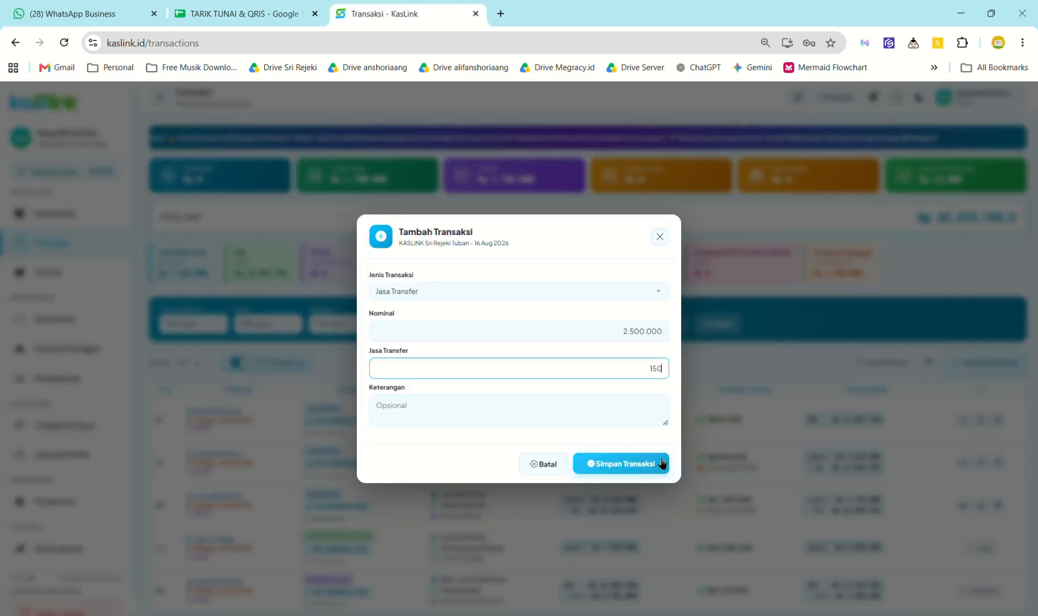
pyautogui.write('000')
pyautogui.click(631, 465)
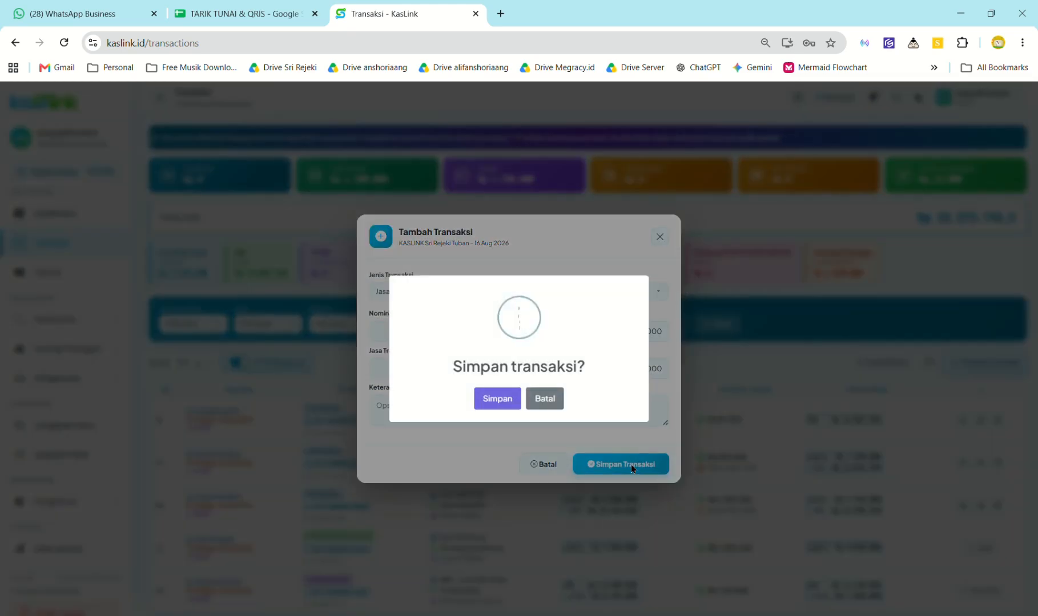
pyautogui.click(502, 401)
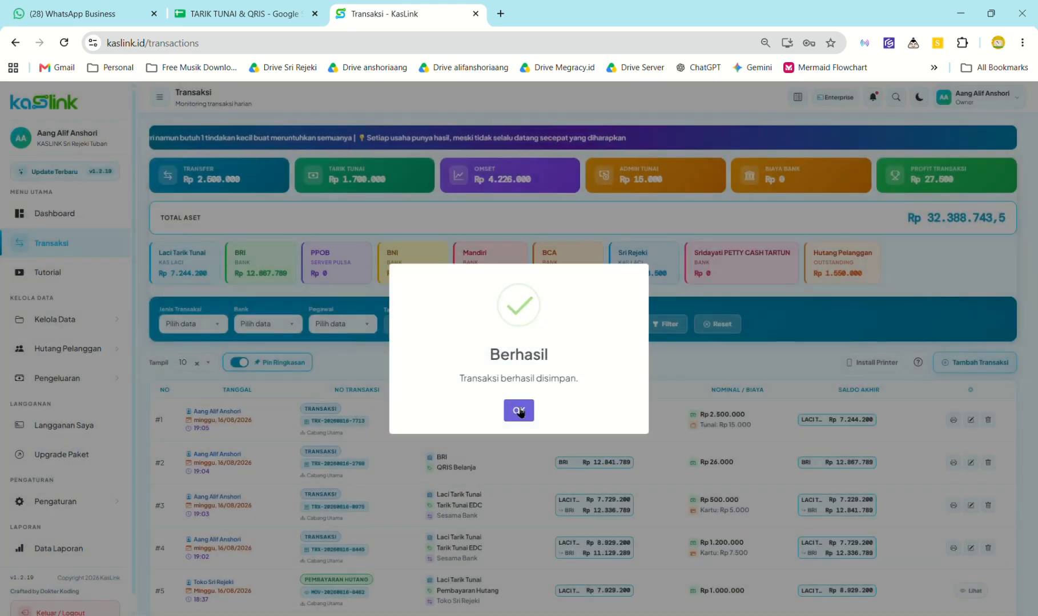
pyautogui.click(505, 402)
# Step: Add another transaction in KasLink, check row 1723 of the spreadsheet, and set the Jenis Transaksi to Jasa Transfer
pyautogui.click(980, 362)
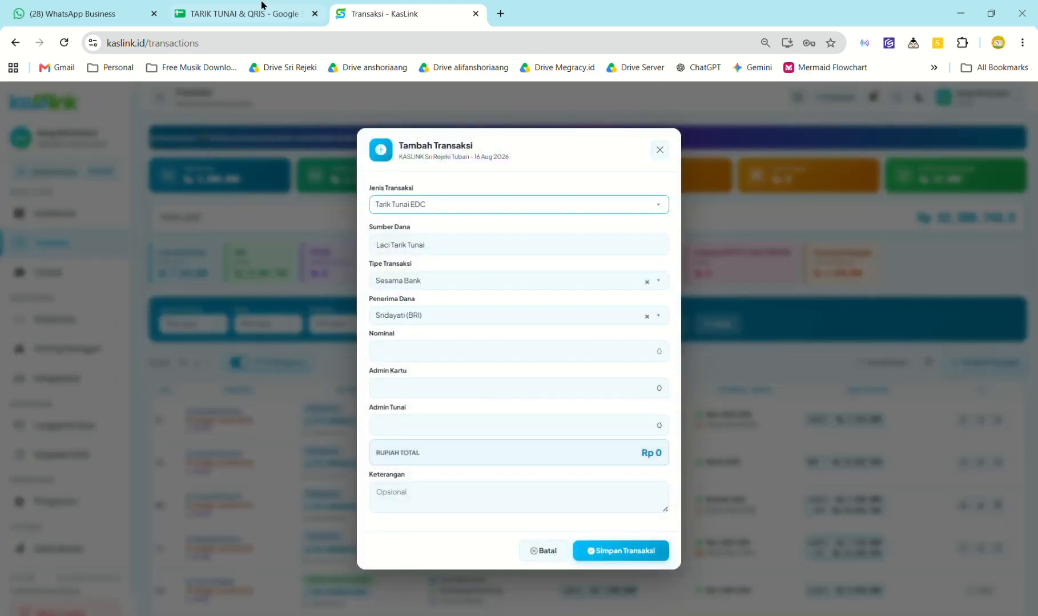
pyautogui.click(245, 13)
pyautogui.press('Down')
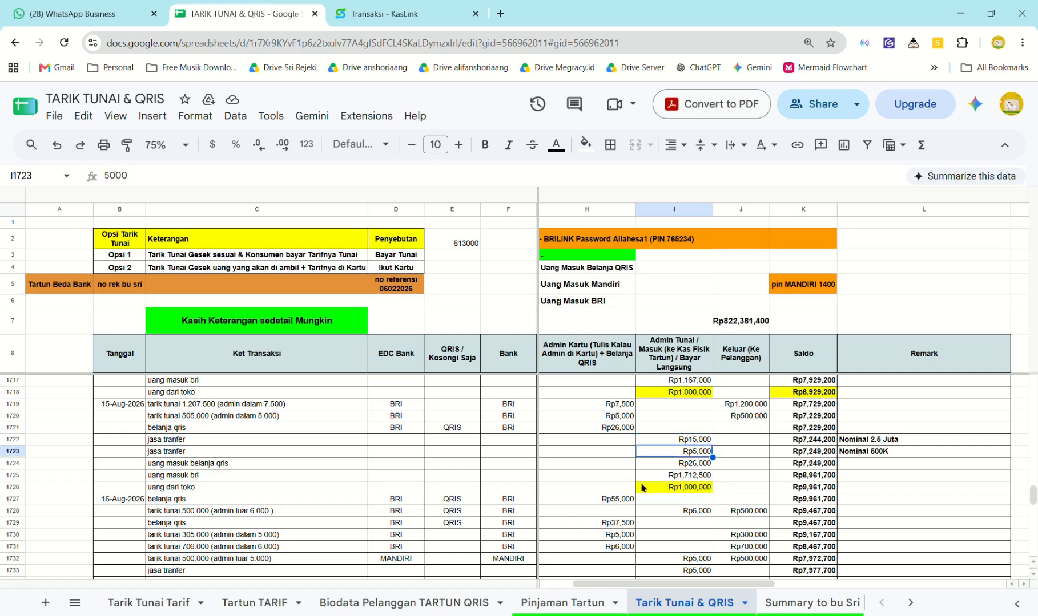
pyautogui.click(414, 8)
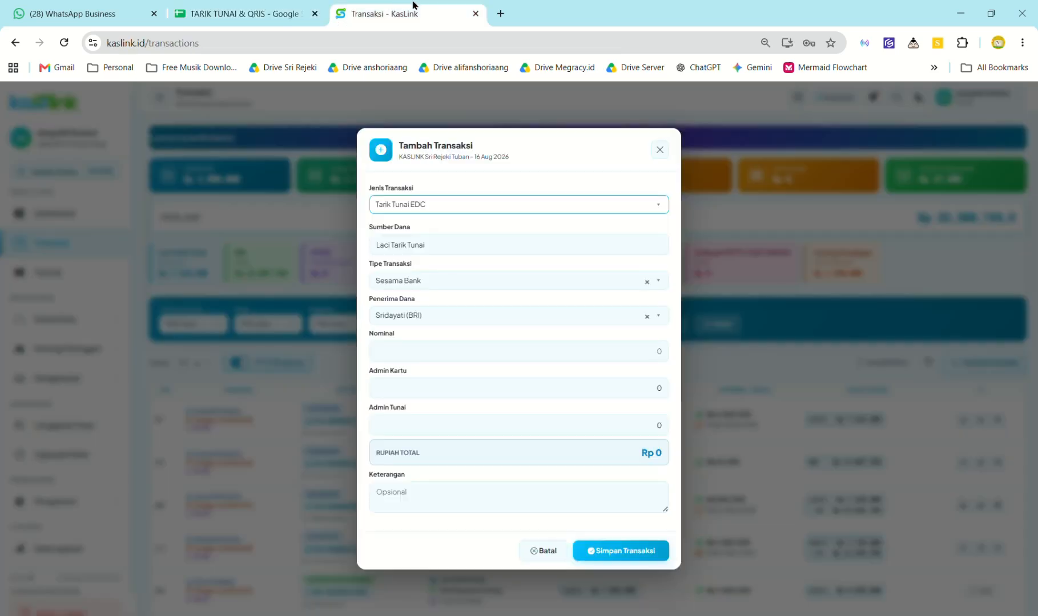
pyautogui.click(485, 208)
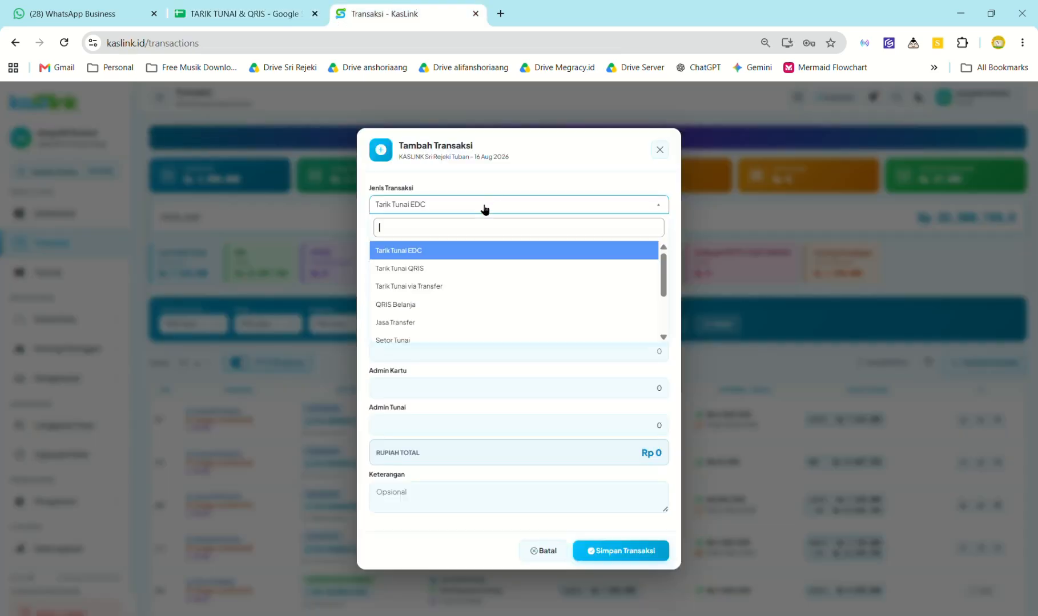
pyautogui.click(416, 320)
pyautogui.press('Tab')
# Step: Set the Nominal to 500.000 and the Jasa Transfer fee to 5.000, and save the transaction
pyautogui.write('5')
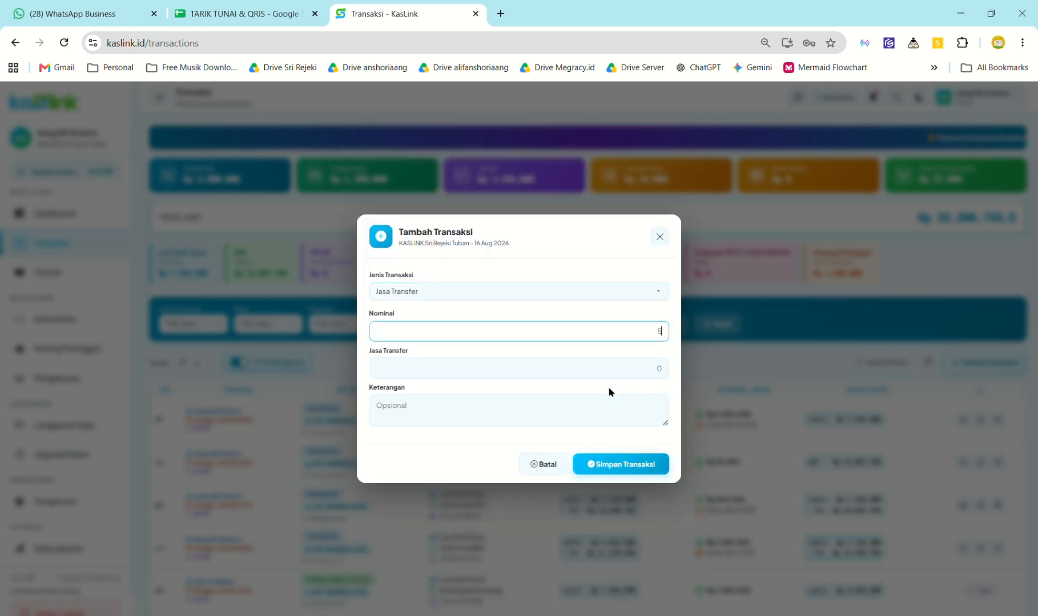
pyautogui.write('00.000')
pyautogui.press('Tab')
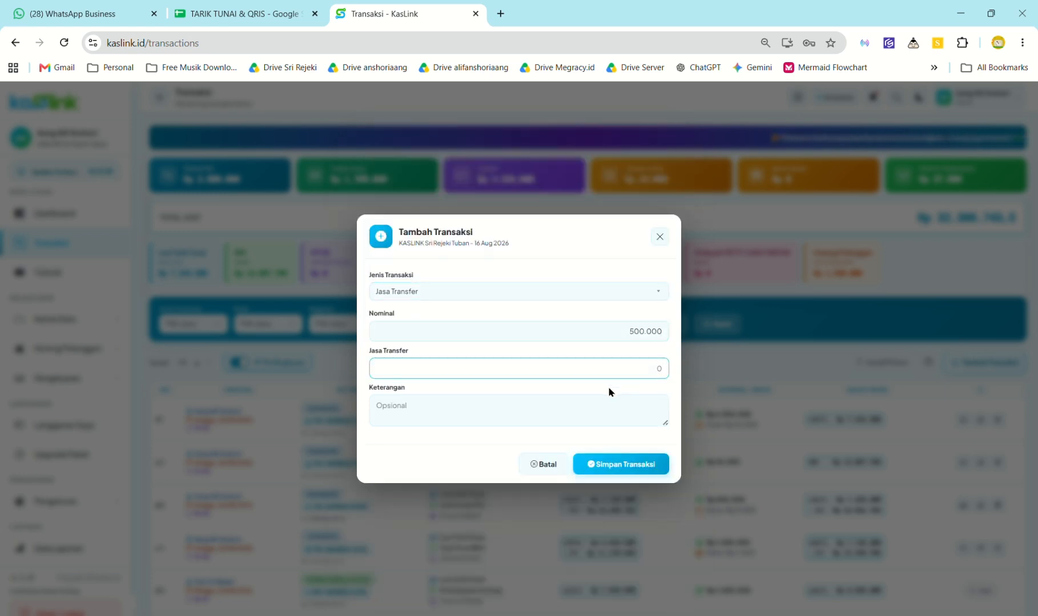
pyautogui.write('5000')
pyautogui.click(596, 460)
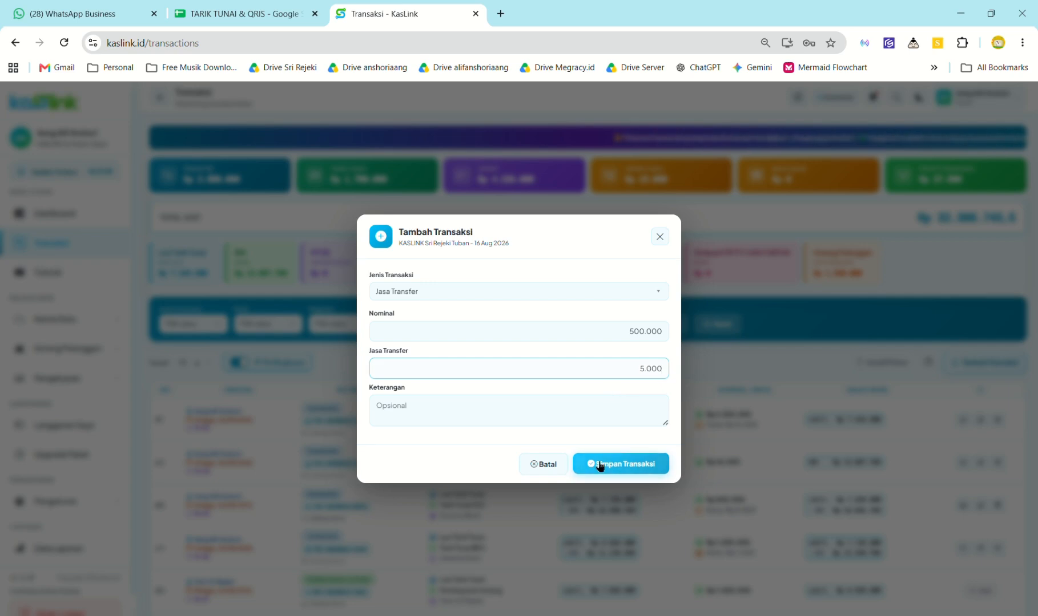
pyautogui.click(510, 405)
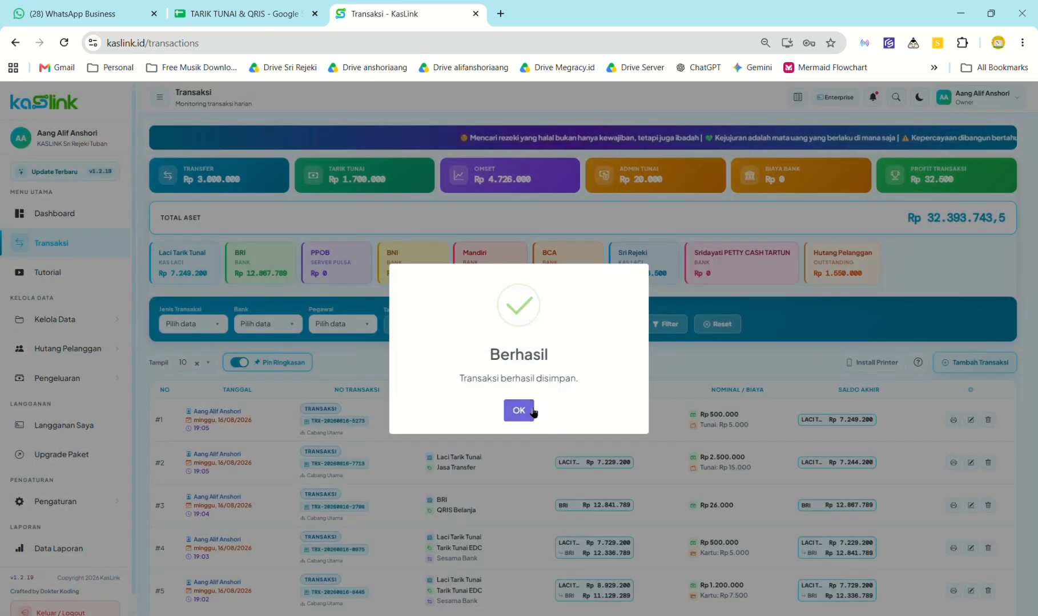
pyautogui.click(519, 409)
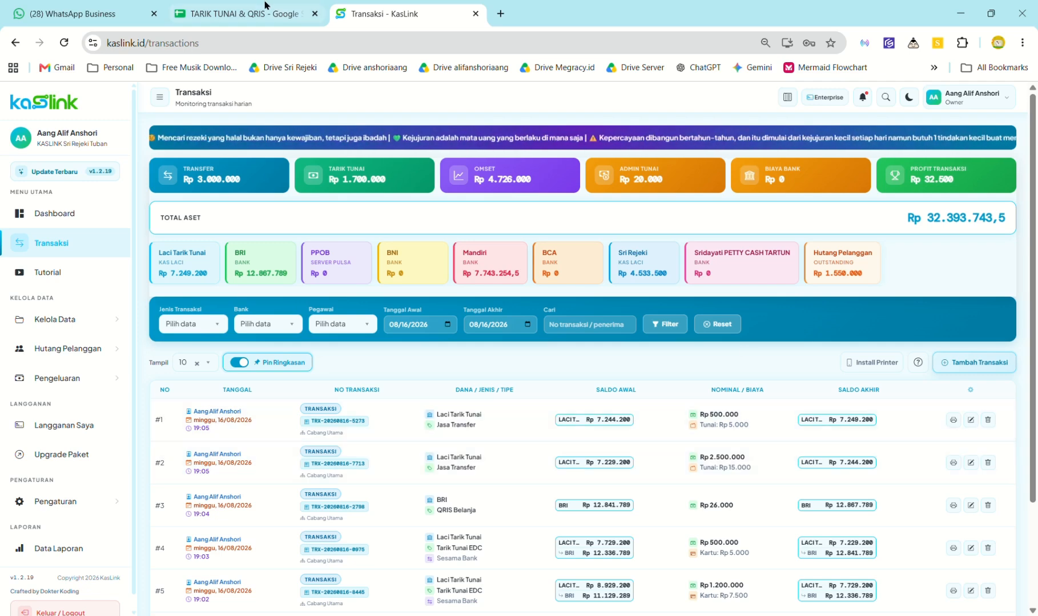
# Step: Switch to the TARIK TUNAI & QRIS spreadsheet and examine the Saldo values in rows 1721 to 1724
pyautogui.hotkey('ctrl', 'shift', 'Tab')
pyautogui.press('Right')
pyautogui.press('Right')
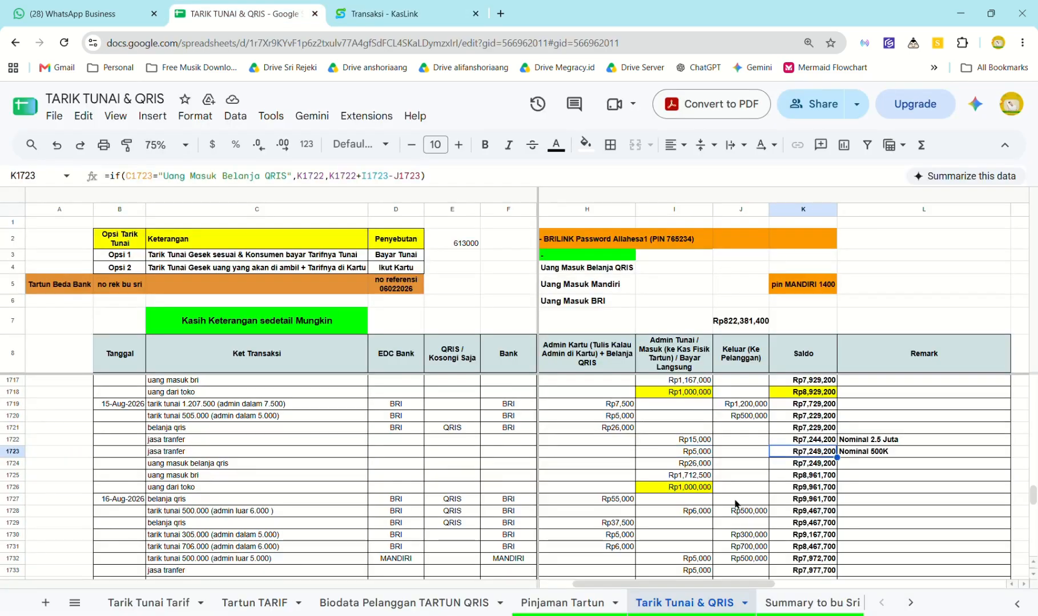
pyautogui.press('Down')
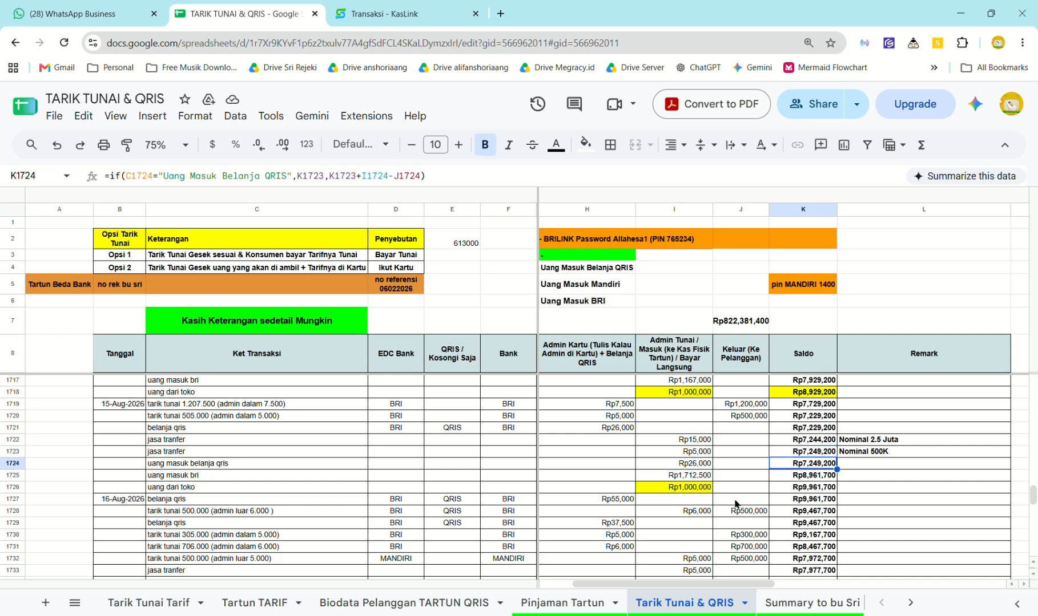
pyautogui.press('Up')
pyautogui.press('Down')
pyautogui.press('Up')
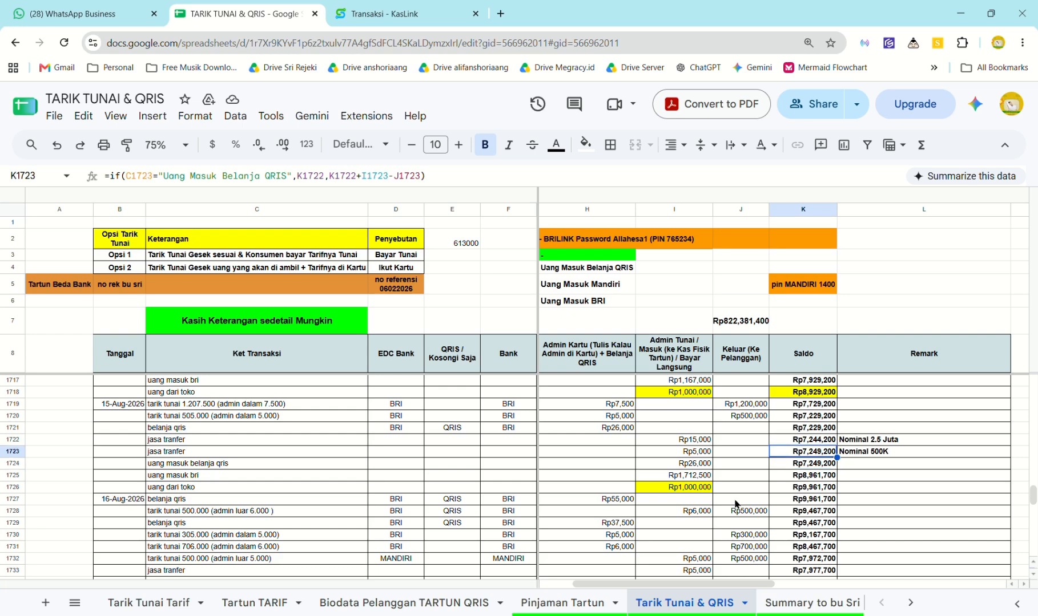
pyautogui.press('Down')
pyautogui.press('Up')
pyautogui.press('Up')
pyautogui.press('Up')
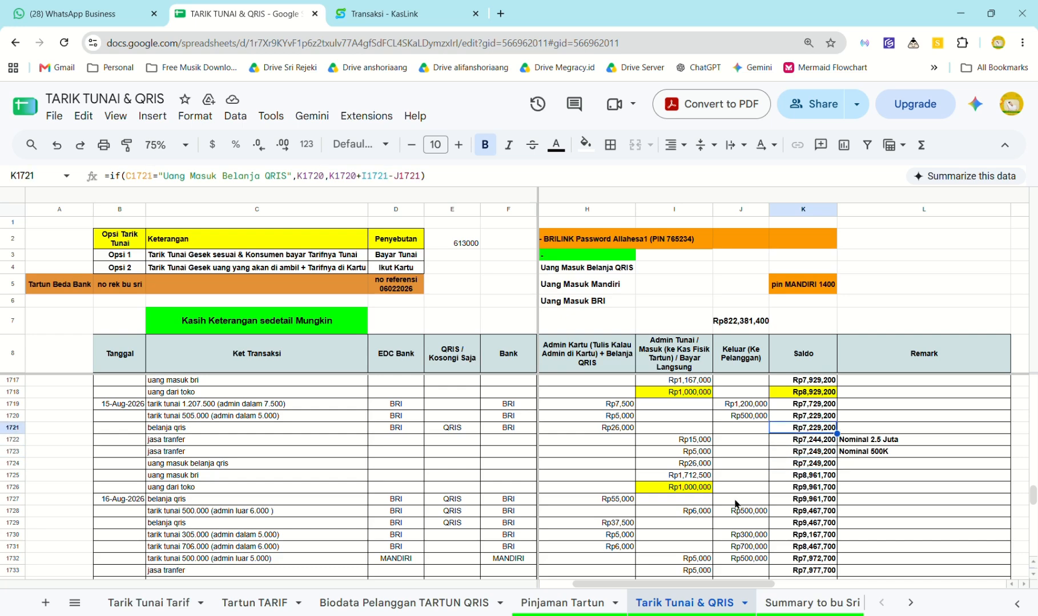
pyautogui.press('Down')
pyautogui.press('Up')
pyautogui.press('Down')
pyautogui.press('Down')
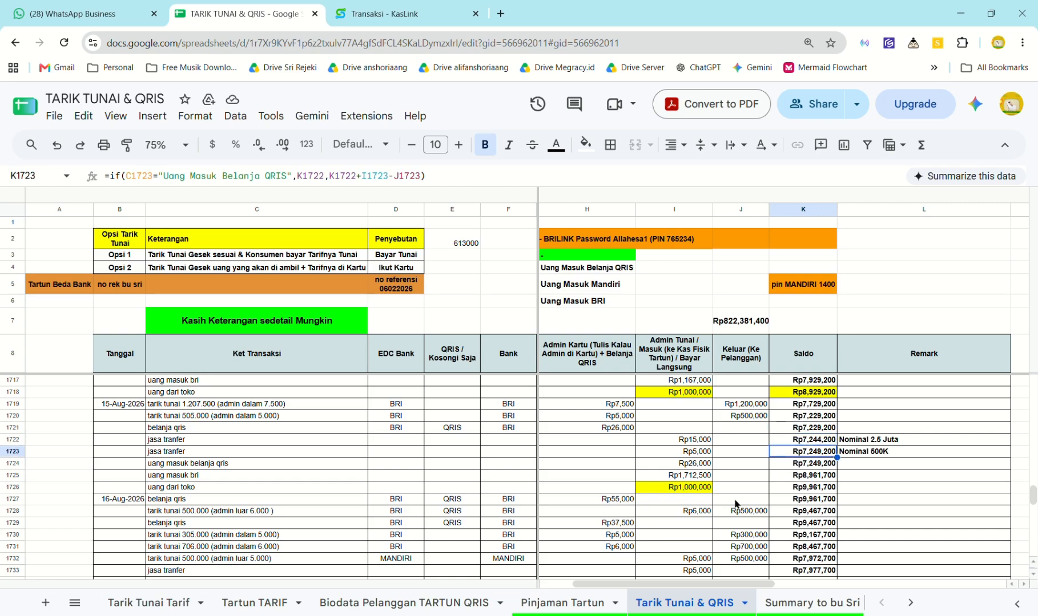
# Step: Compare the KasLink transaction list and the Laci Tarik Tunai balance with the spreadsheet's rows up to 1723
pyautogui.click(366, 13)
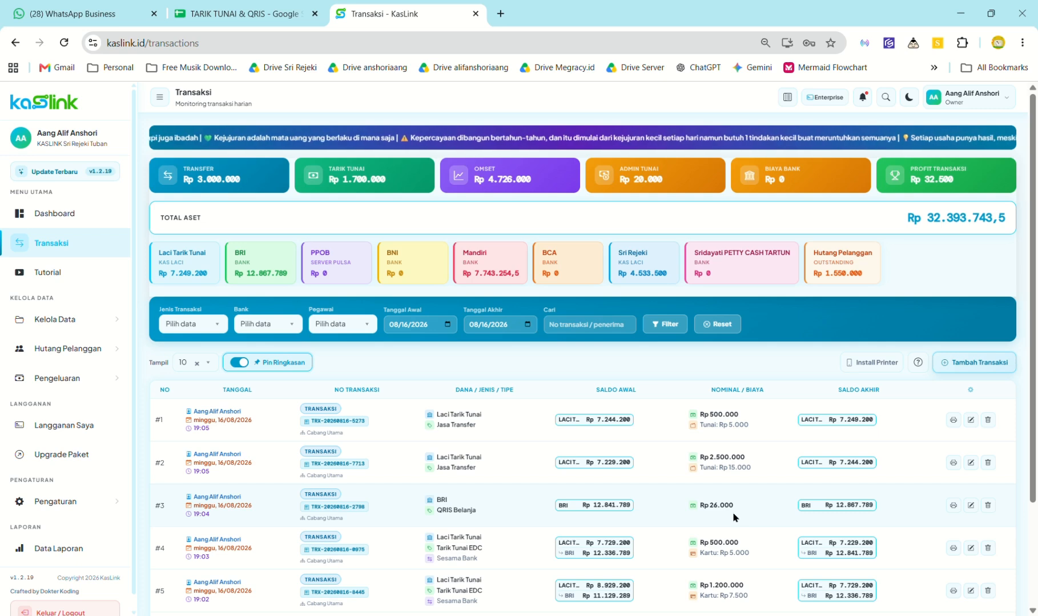
pyautogui.scroll(-1, 732, 512)
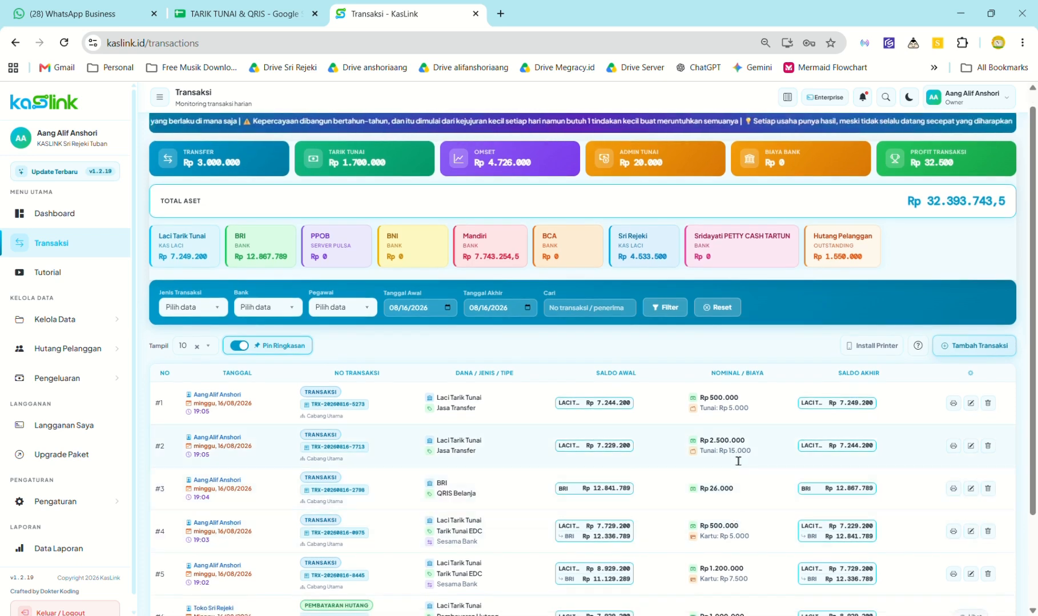
pyautogui.click(308, 8)
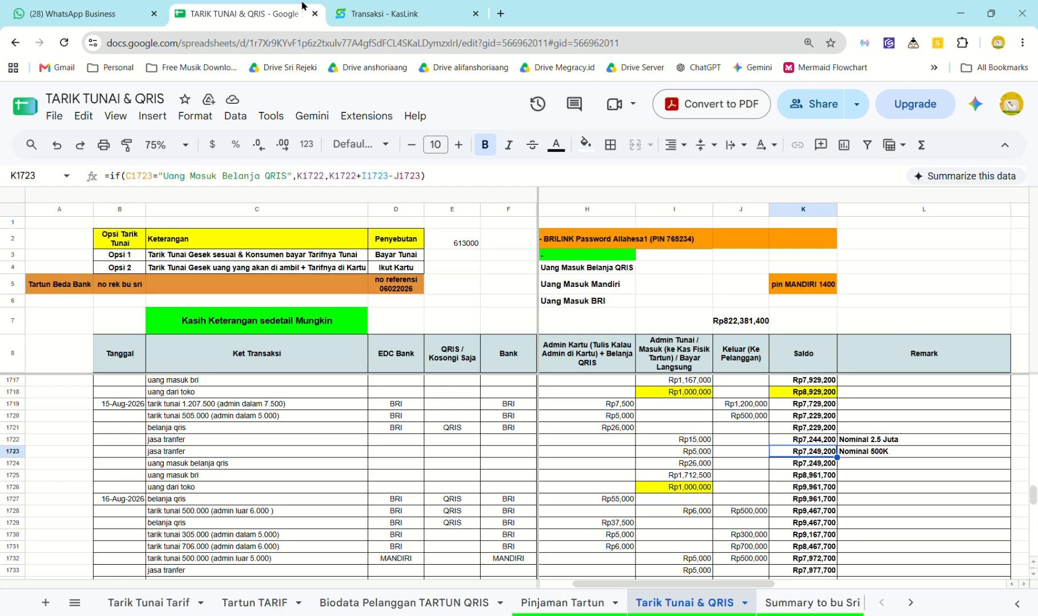
pyautogui.click(399, 14)
pyautogui.scroll(-2, 494, 459)
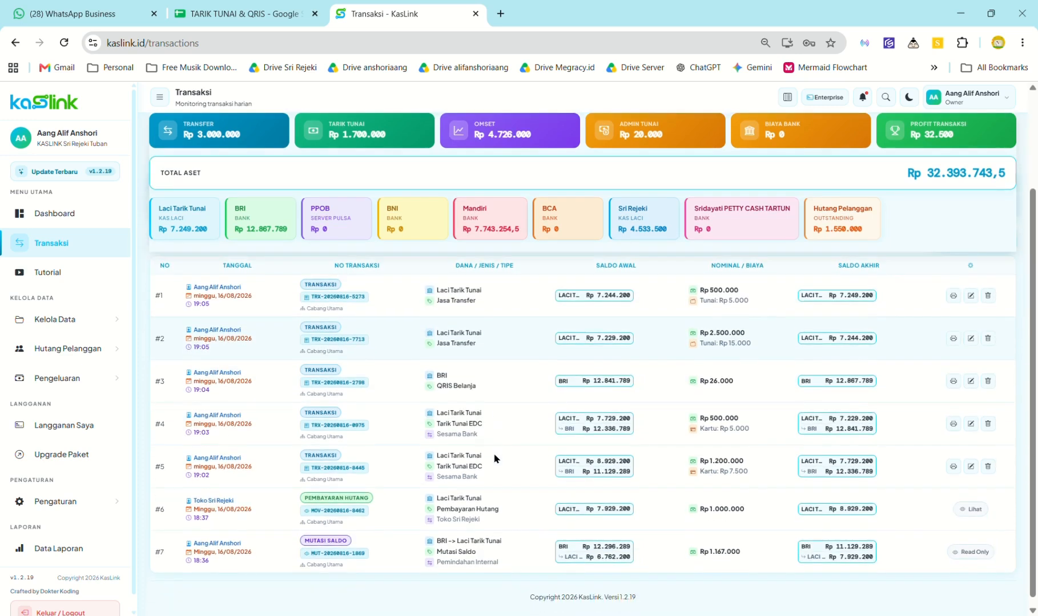
pyautogui.scroll(2, 494, 458)
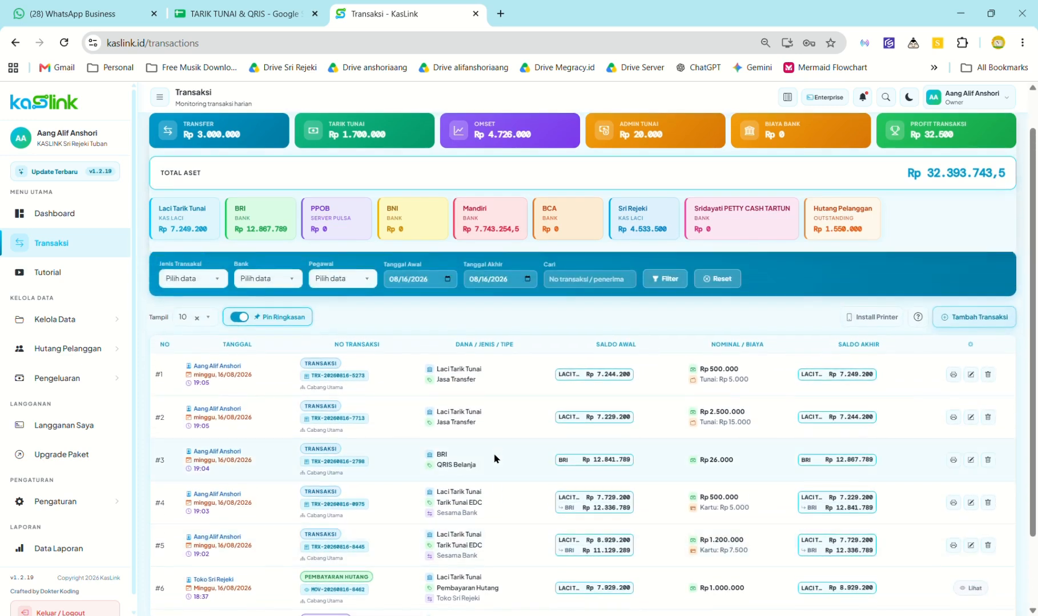
pyautogui.scroll(1, 664, 463)
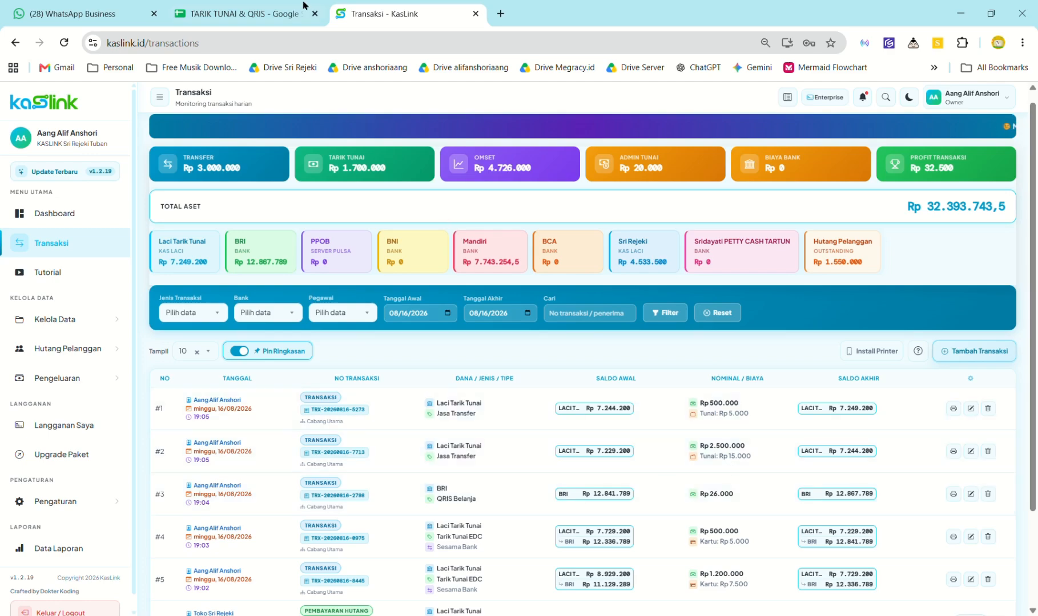
pyautogui.click(265, 6)
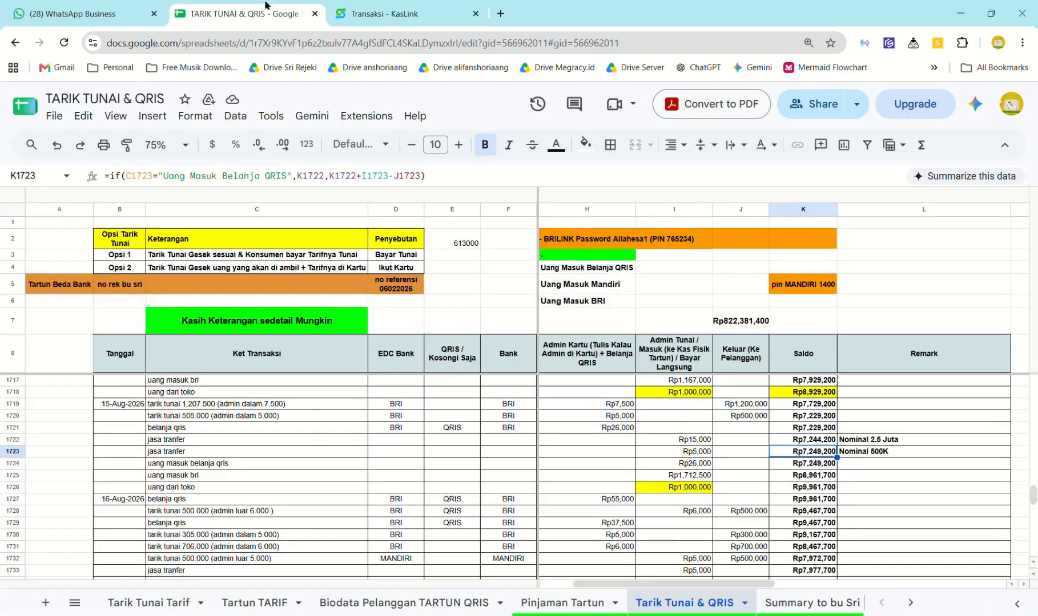
pyautogui.click(401, 6)
pyautogui.click(281, 6)
# Step: Check the incoming QRIS purchase money in row 1724 of the spreadsheet against the QRIS purchase in row 1721
pyautogui.click(688, 457)
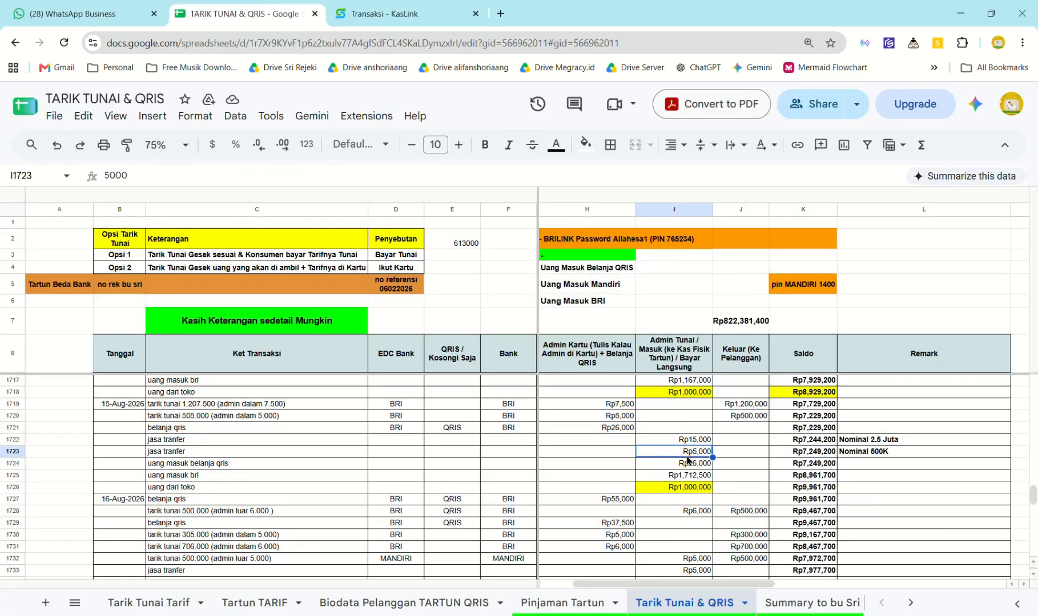
pyautogui.press('Down')
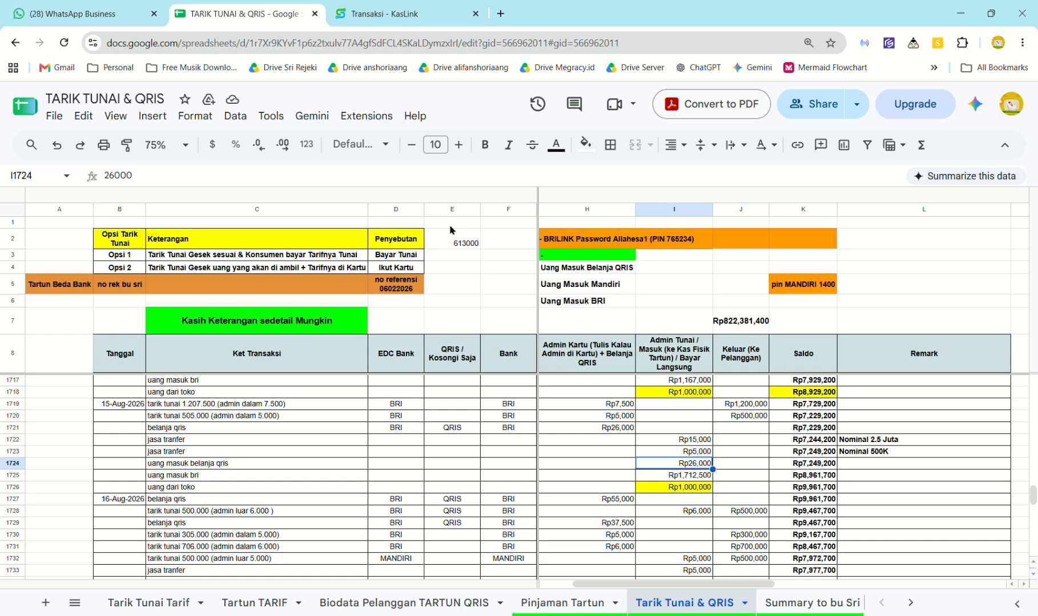
pyautogui.press('Up')
pyautogui.press('Up')
pyautogui.press('Up')
pyautogui.press('Left')
pyautogui.press('Right')
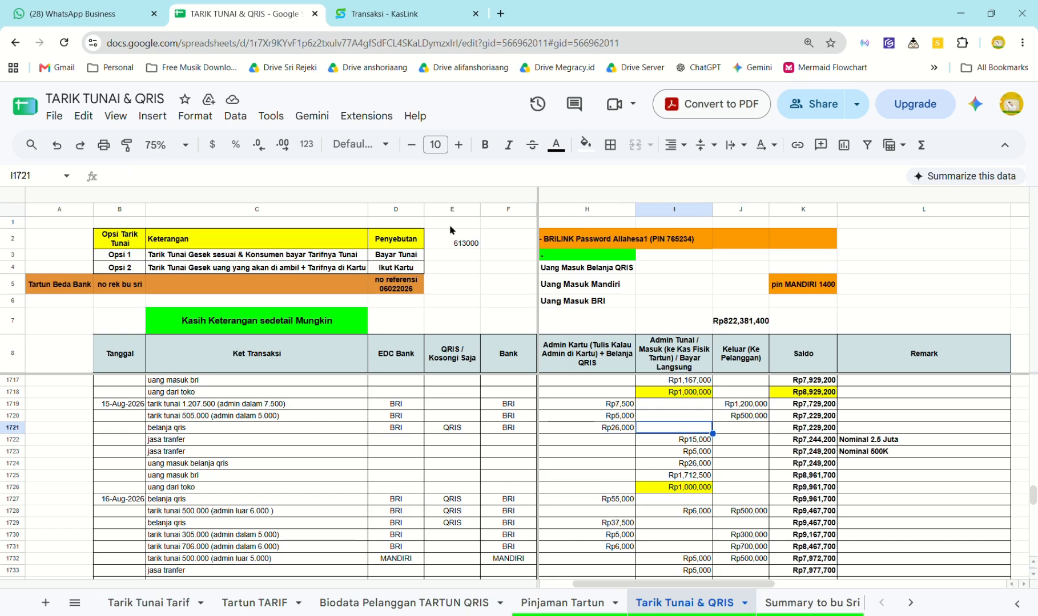
pyautogui.press('Down')
pyautogui.press('Down')
pyautogui.press('Down')
# Step: Start a new Pemindahan Internal mutation in KasLink with the BRI account as source and Sri Rejeki as destination
pyautogui.click(376, 11)
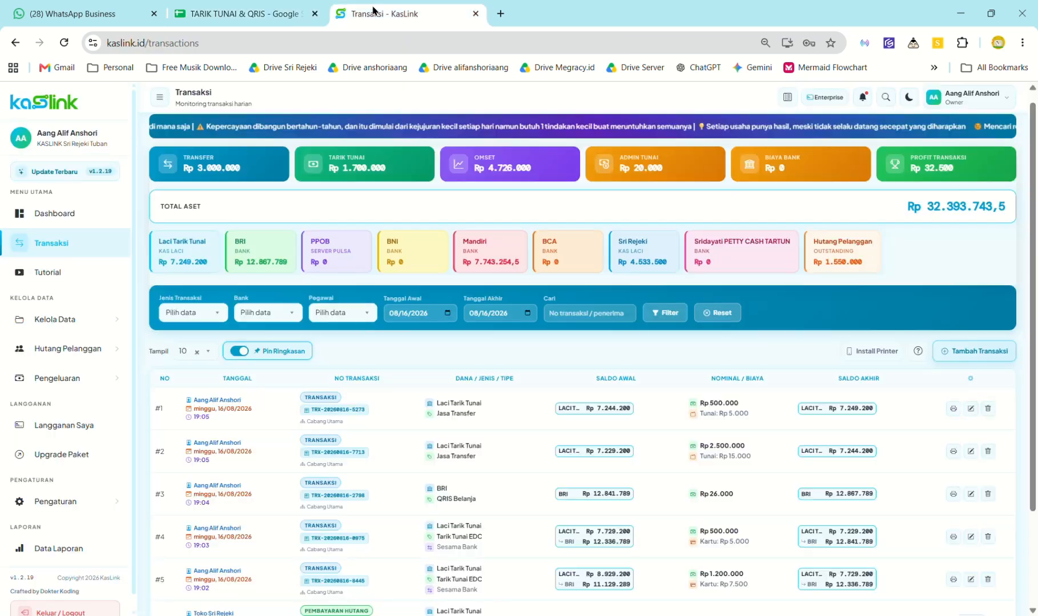
pyautogui.click(53, 319)
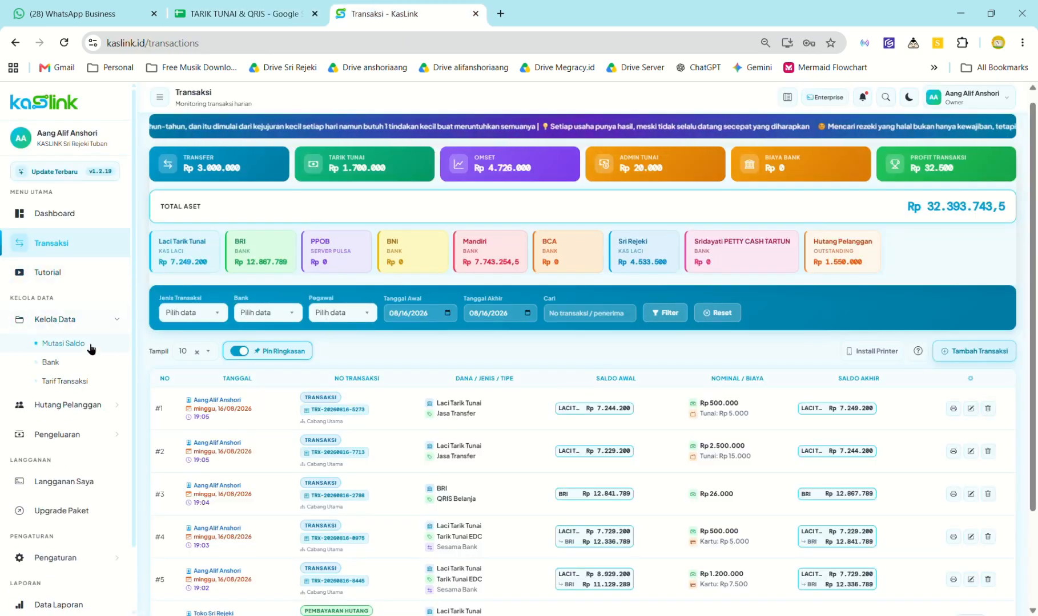
pyautogui.click(61, 343)
pyautogui.click(967, 234)
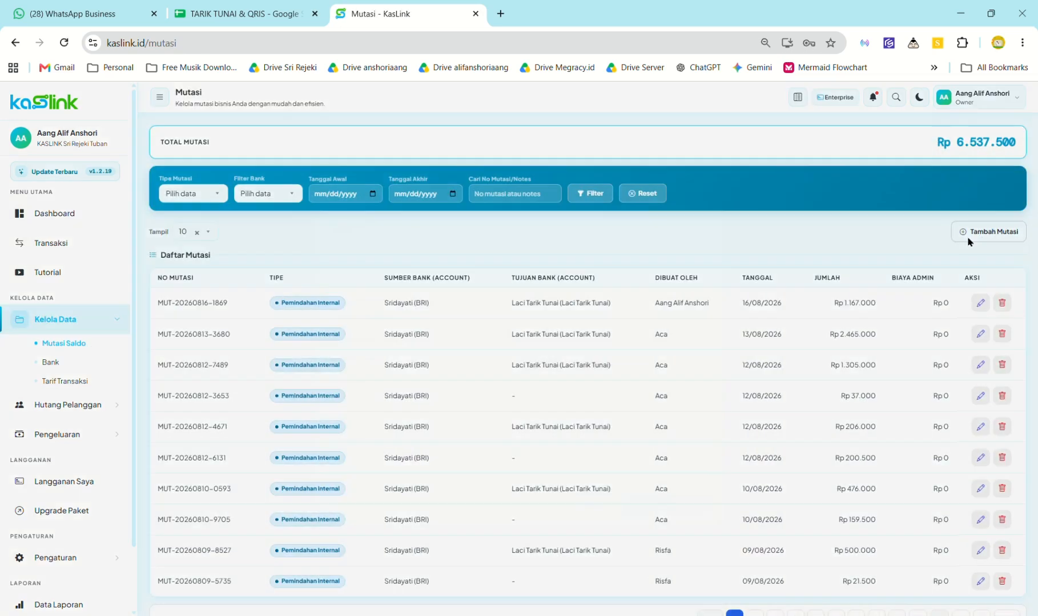
pyautogui.click(397, 310)
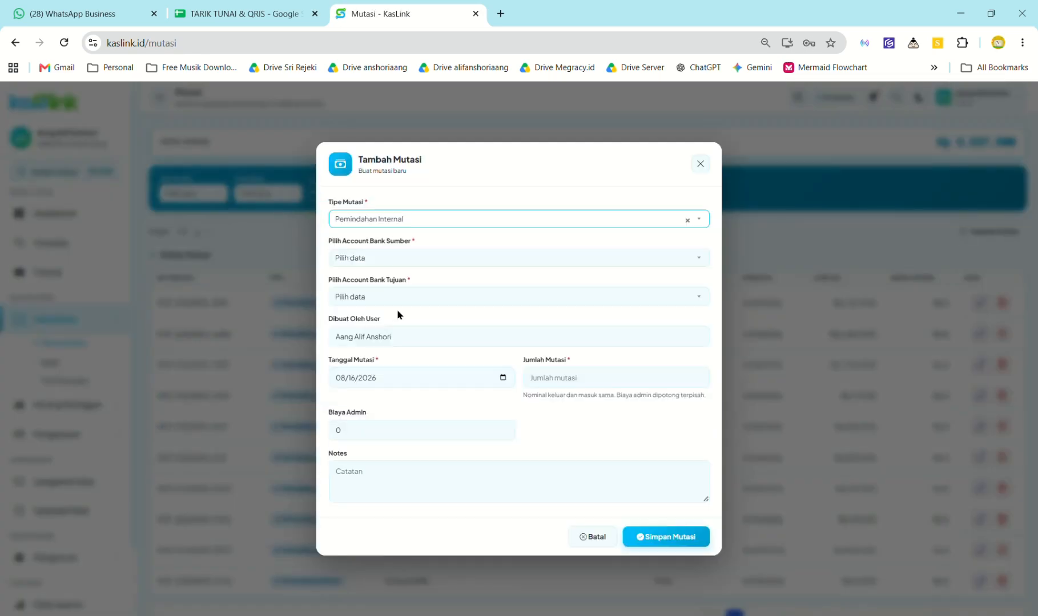
pyautogui.click(432, 259)
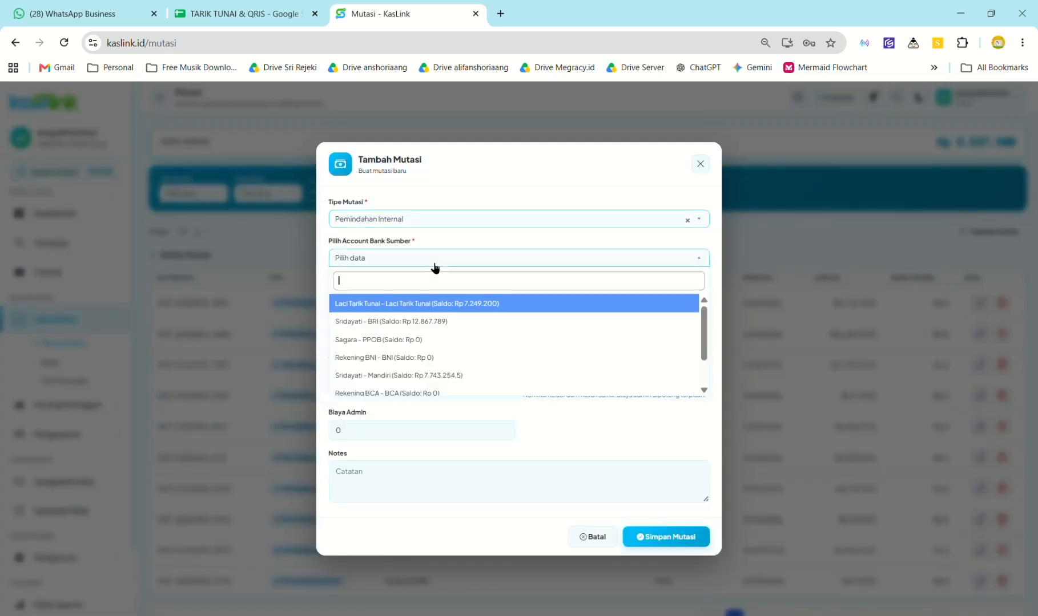
pyautogui.click(397, 323)
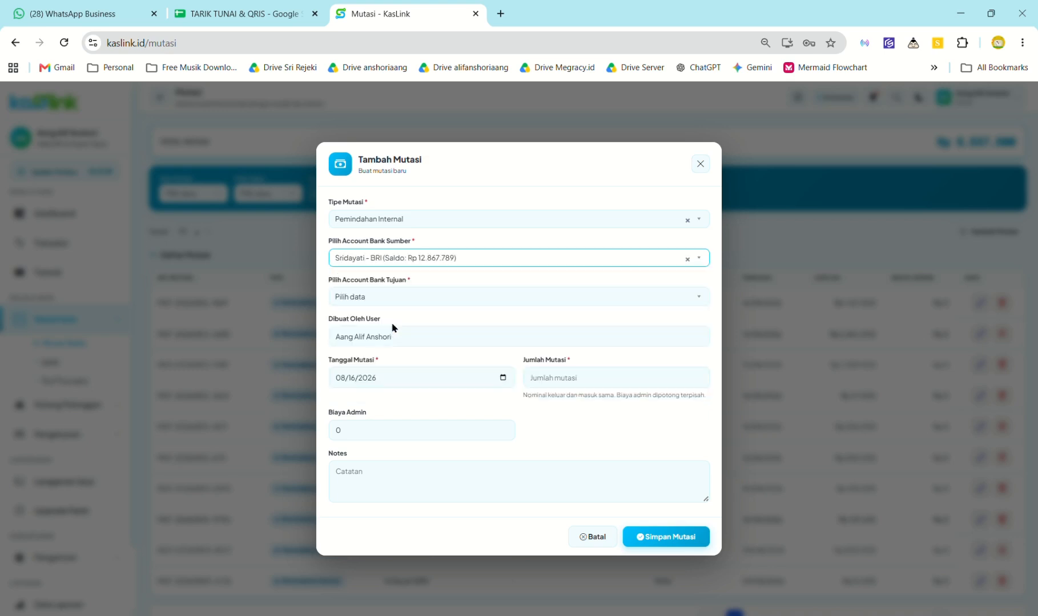
pyautogui.click(458, 296)
pyautogui.scroll(-3, 433, 389)
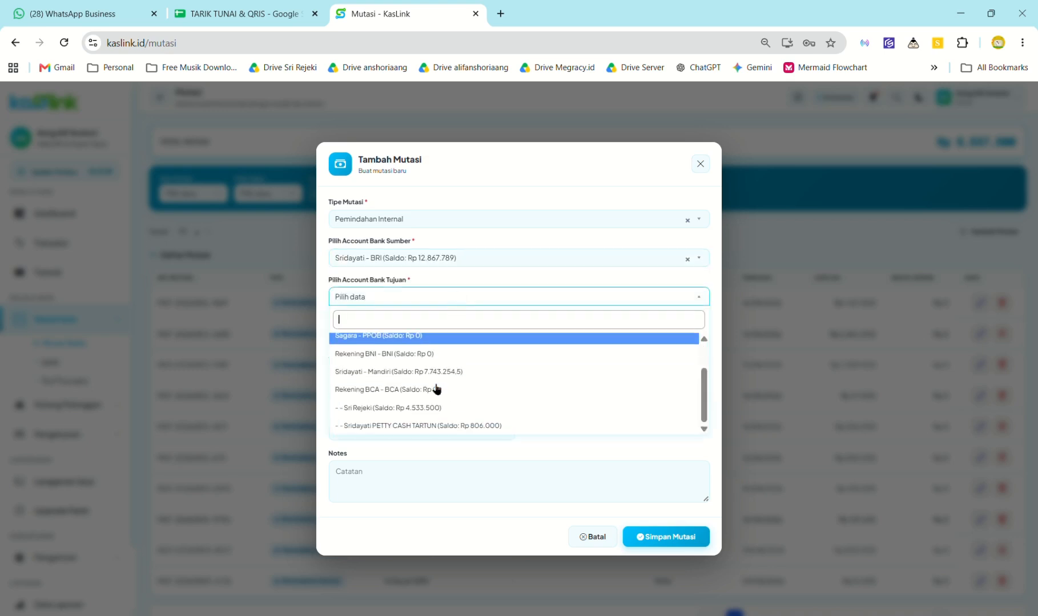
pyautogui.click(407, 409)
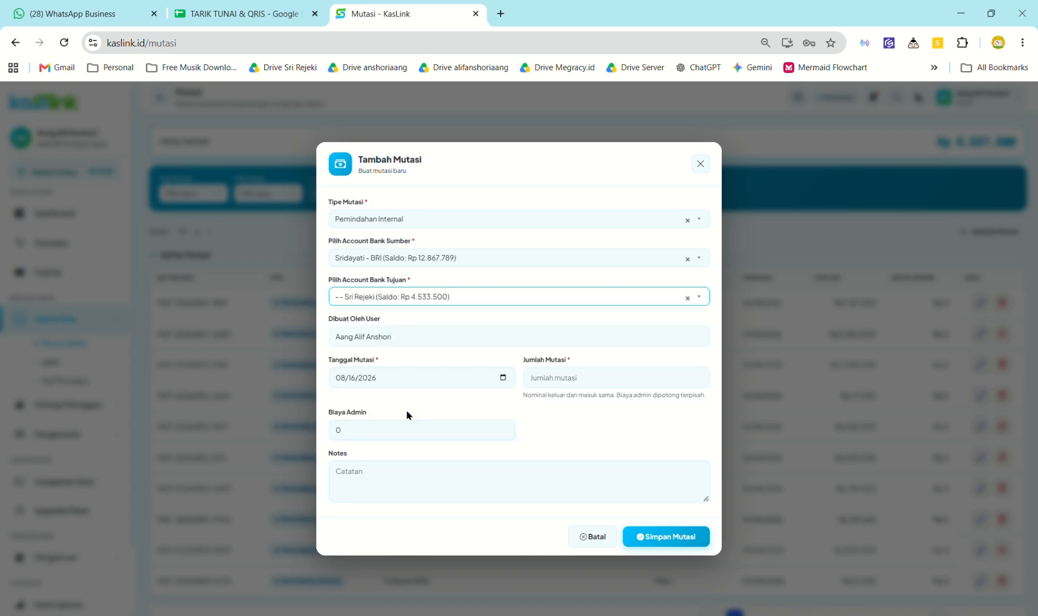
# Step: Set the Jumlah Mutasi to Rp 26.000 for the QRIS purchase money and save the mutation
pyautogui.click(251, 13)
pyautogui.click(372, 17)
pyautogui.click(423, 381)
pyautogui.press('Tab')
pyautogui.press('Tab')
pyautogui.press('Tab')
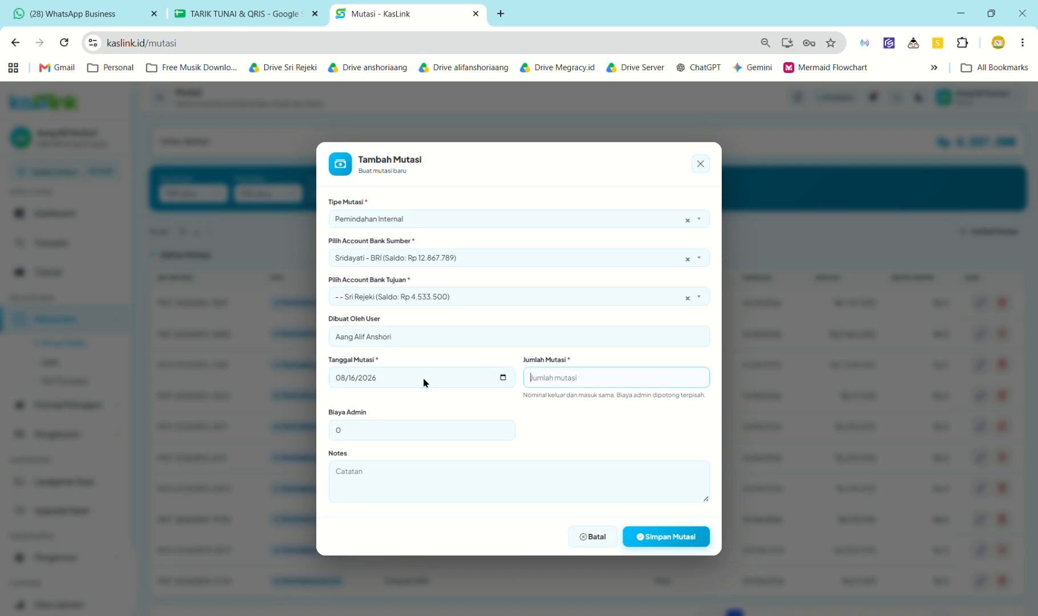
pyautogui.write('260000')
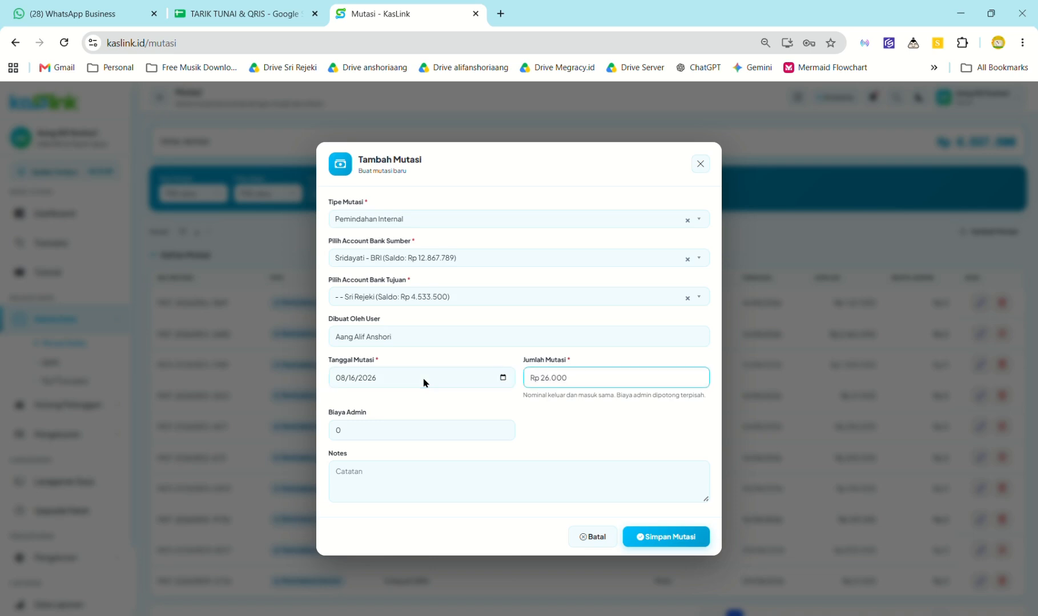
pyautogui.click(653, 534)
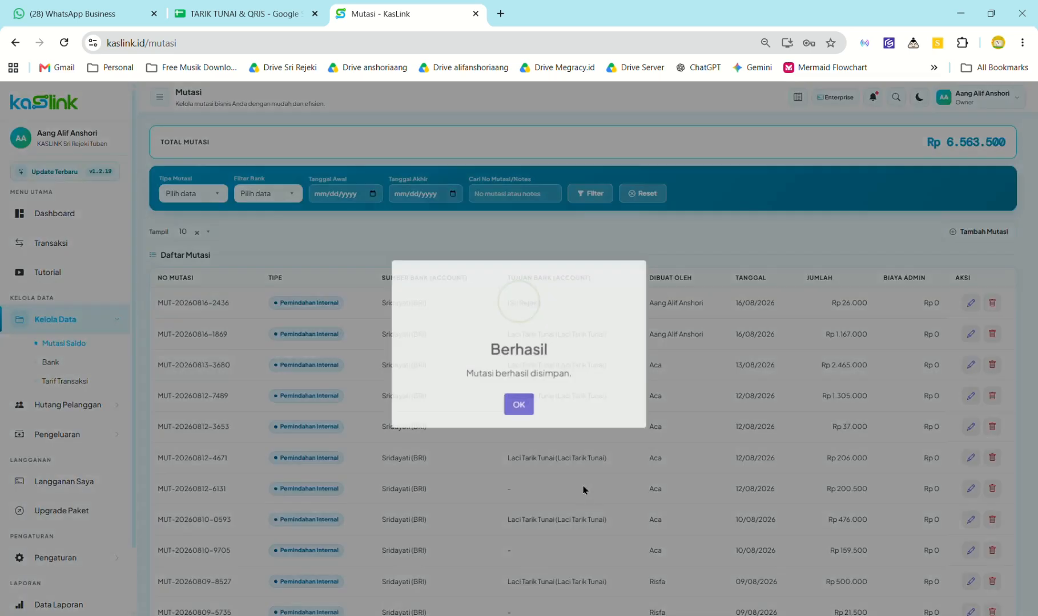
pyautogui.click(520, 411)
# Step: Check the incoming BRI money in spreadsheet row 1725, and start a KasLink Pemindahan Internal mutation from BRI to Laci Tarik Tunai
pyautogui.click(293, 14)
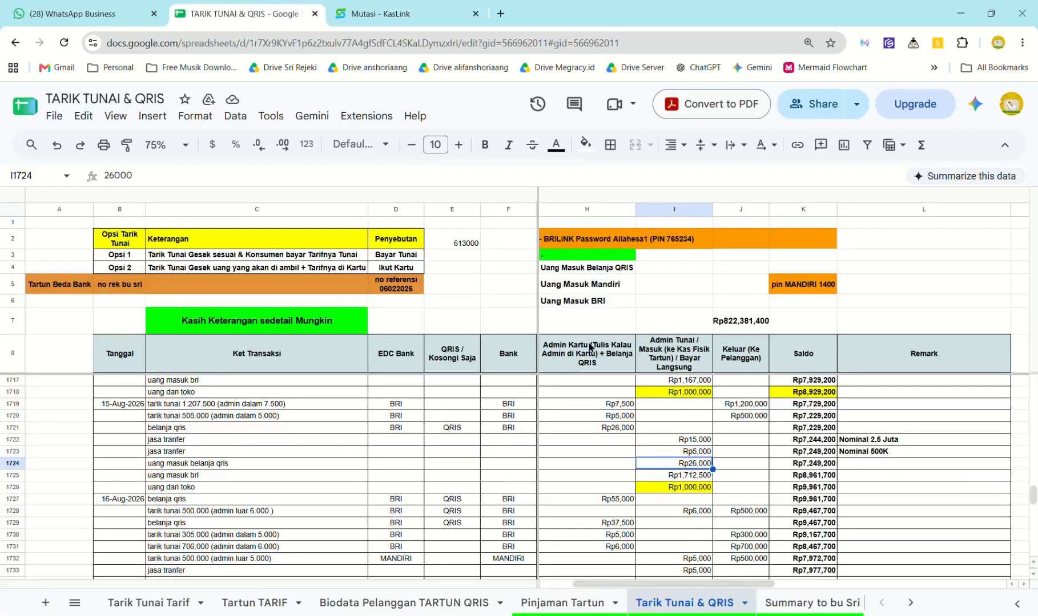
pyautogui.press('Down')
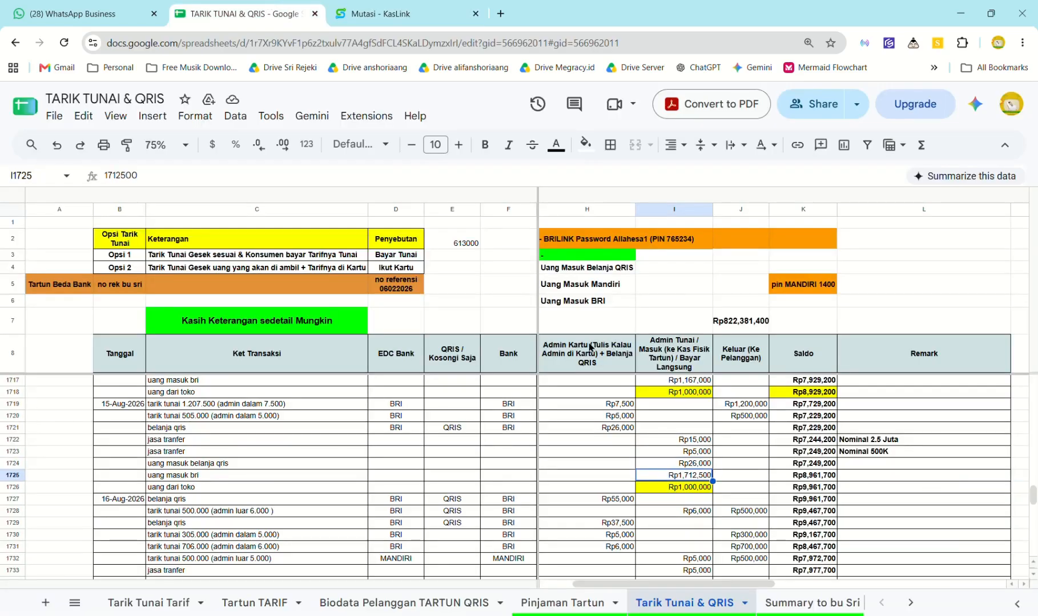
pyautogui.click(412, 6)
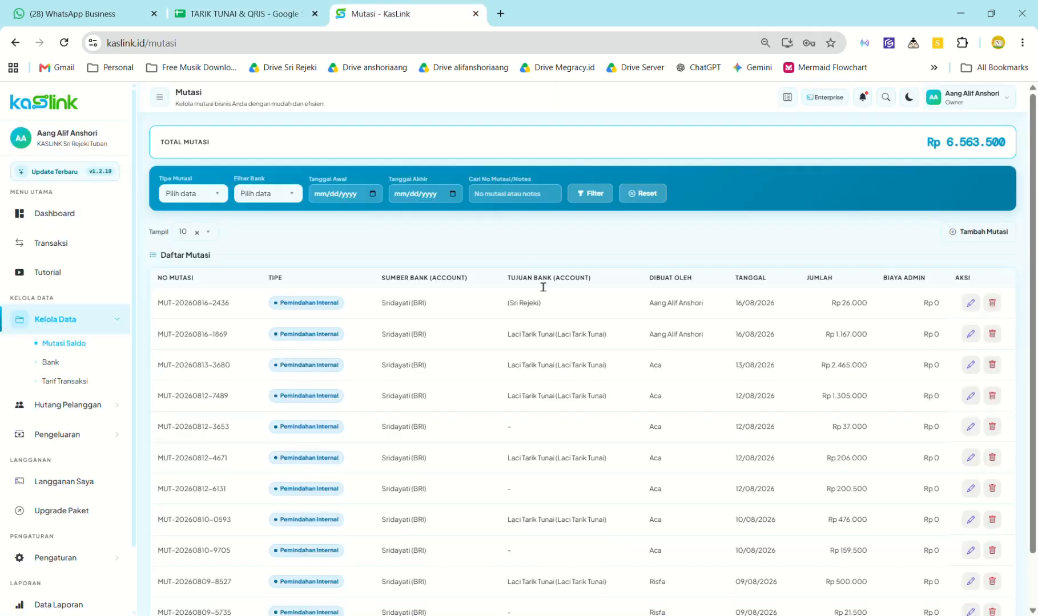
pyautogui.click(979, 232)
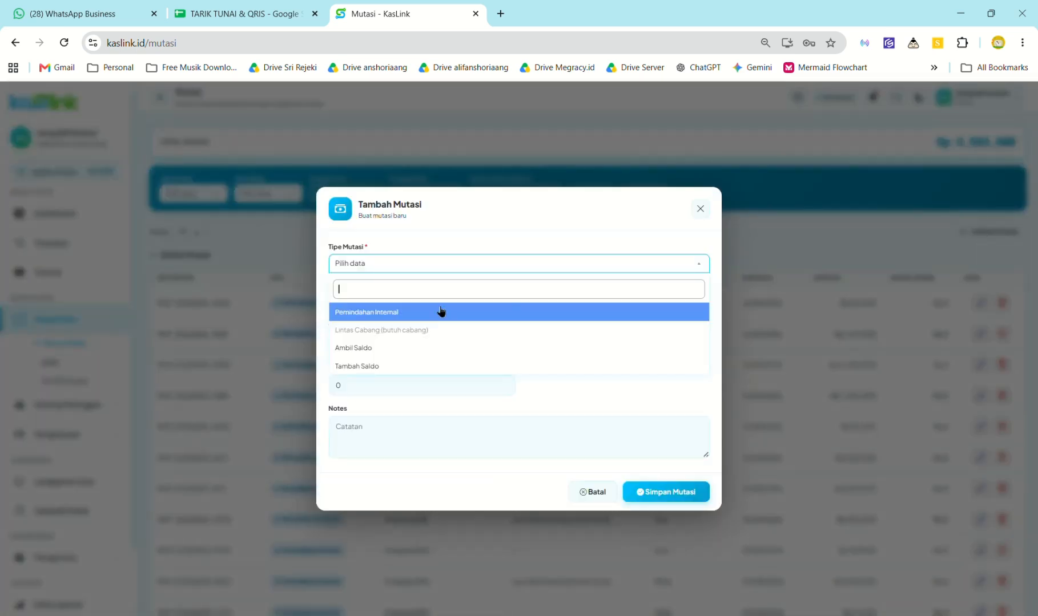
pyautogui.click(441, 312)
pyautogui.click(431, 258)
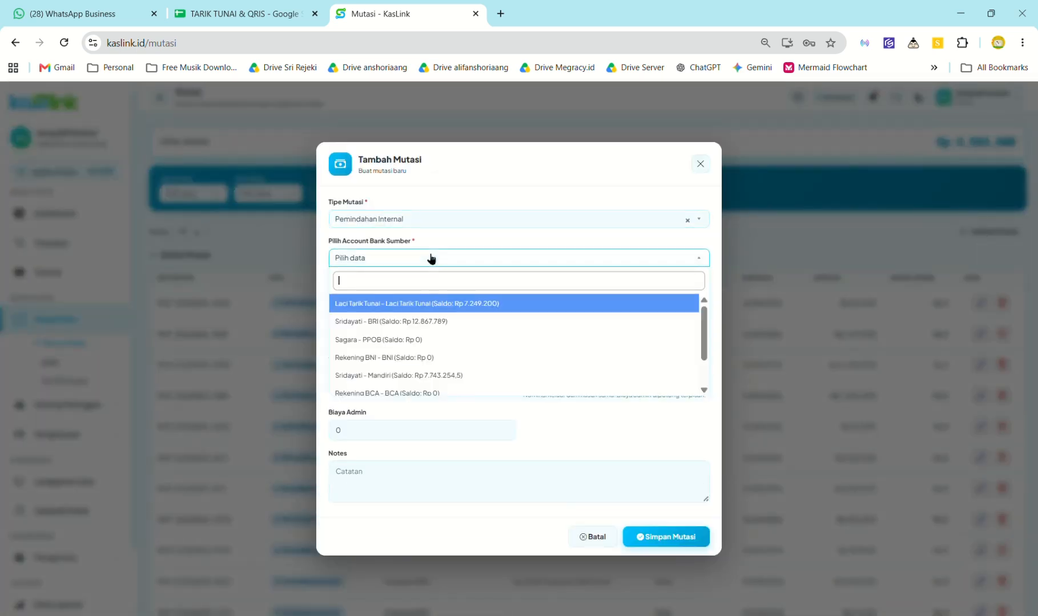
pyautogui.click(384, 321)
pyautogui.click(447, 301)
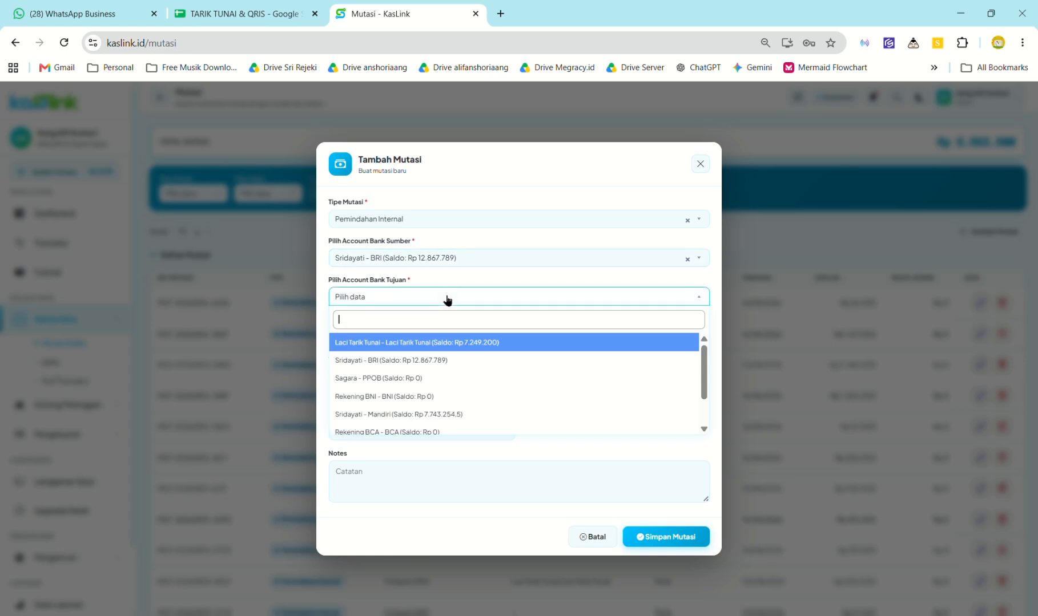
pyautogui.click(406, 350)
# Step: Set the Jumlah Mutasi to Rp 1.712.500, check it against row 1725 of the spreadsheet, and save the mutation
pyautogui.click(589, 381)
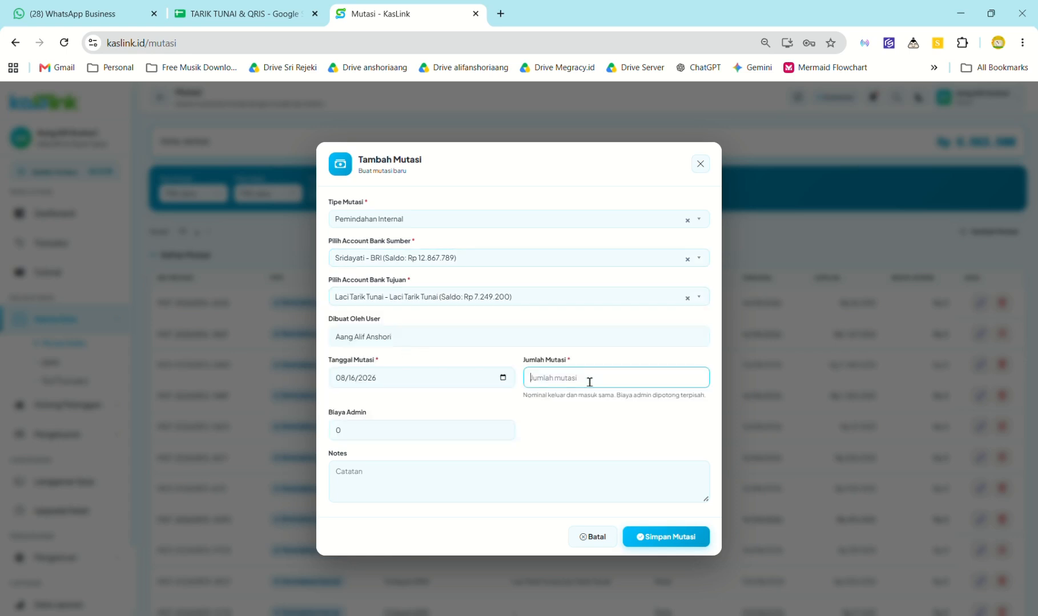
pyautogui.write('1')
pyautogui.write('712500')
pyautogui.click(264, 7)
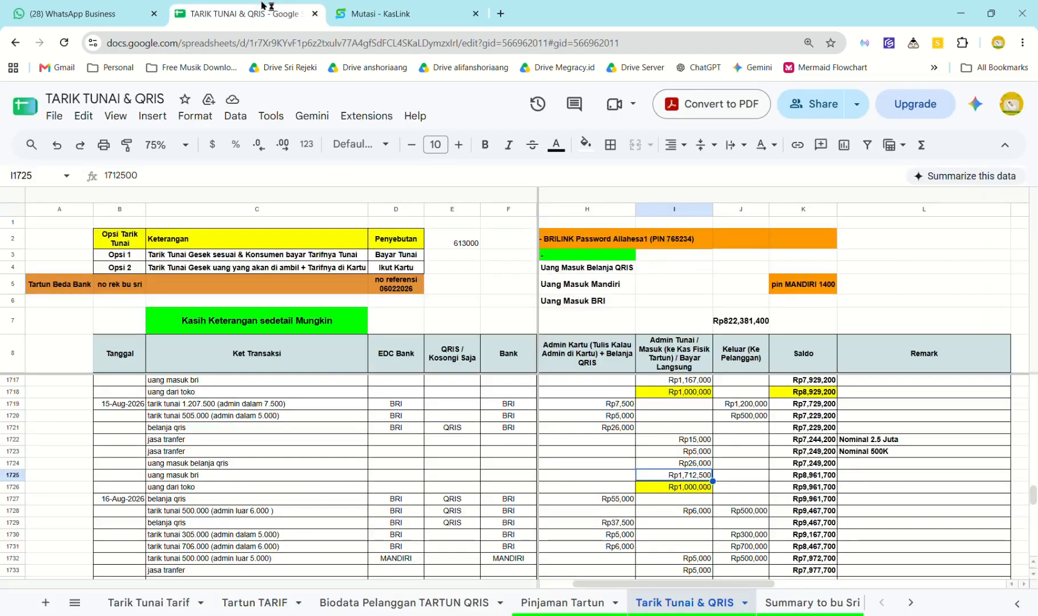
pyautogui.click(348, 8)
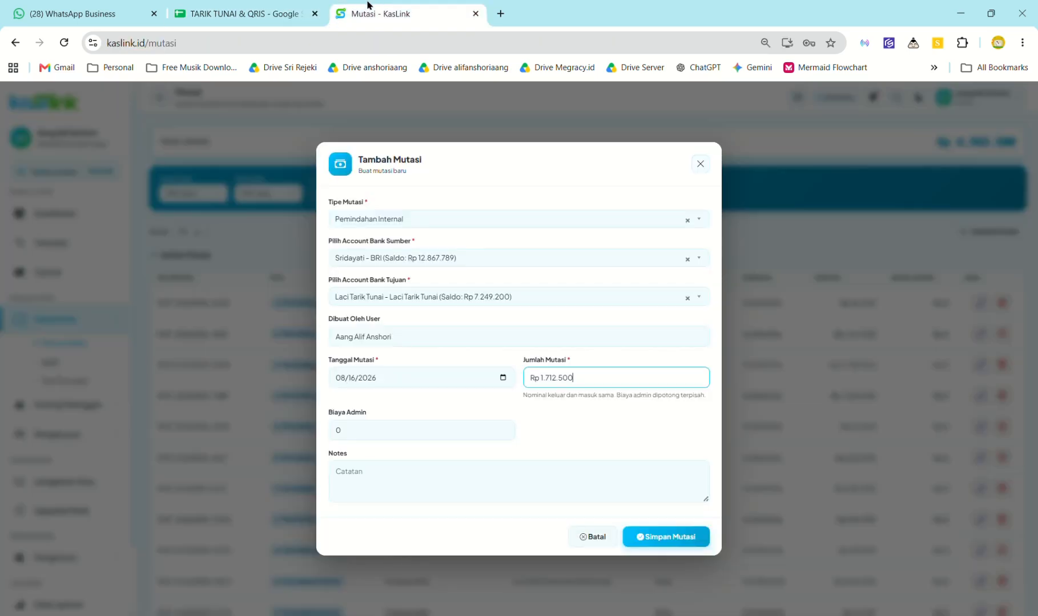
pyautogui.click(641, 537)
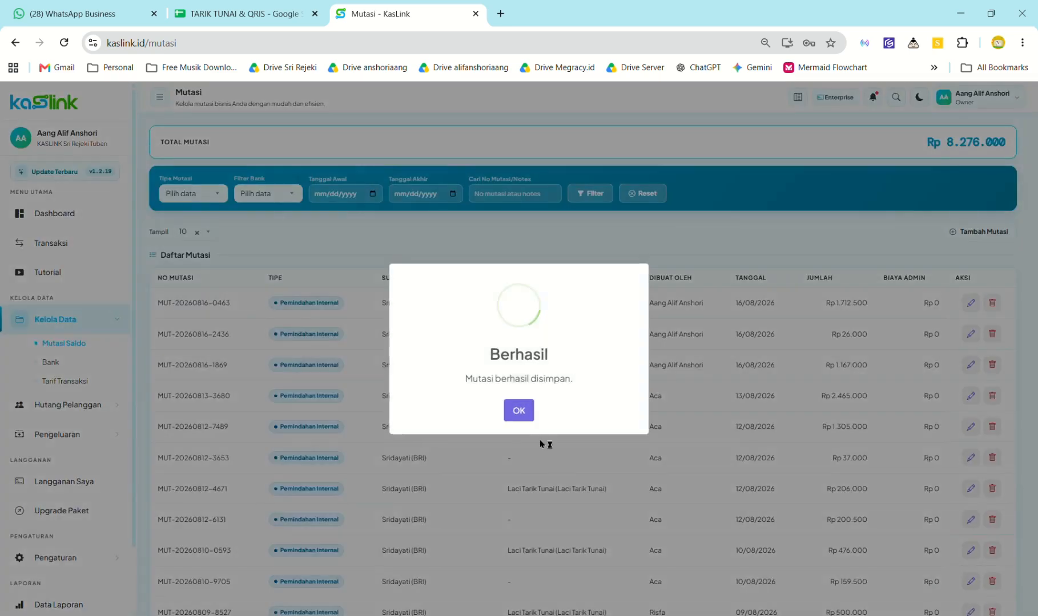
pyautogui.click(519, 410)
# Step: Compare the Saldo in row 1725 of the spreadsheet with the Laci Tarik Tunai balance on KasLink's Transaksi page
pyautogui.click(254, 17)
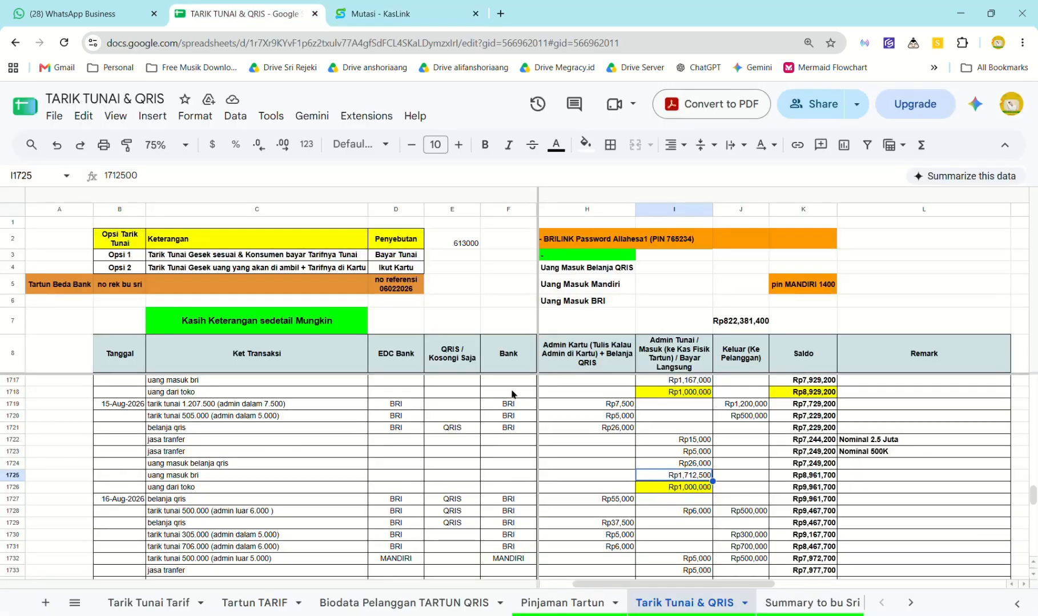
pyautogui.press('Down')
pyautogui.press('Up')
pyautogui.press('Right')
pyautogui.press('Right')
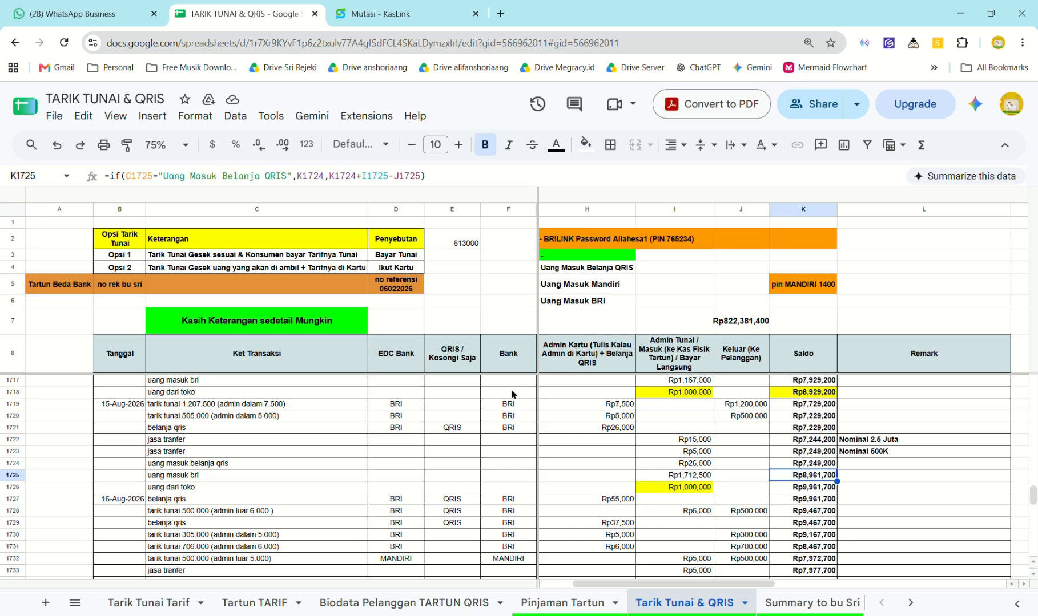
pyautogui.click(408, 14)
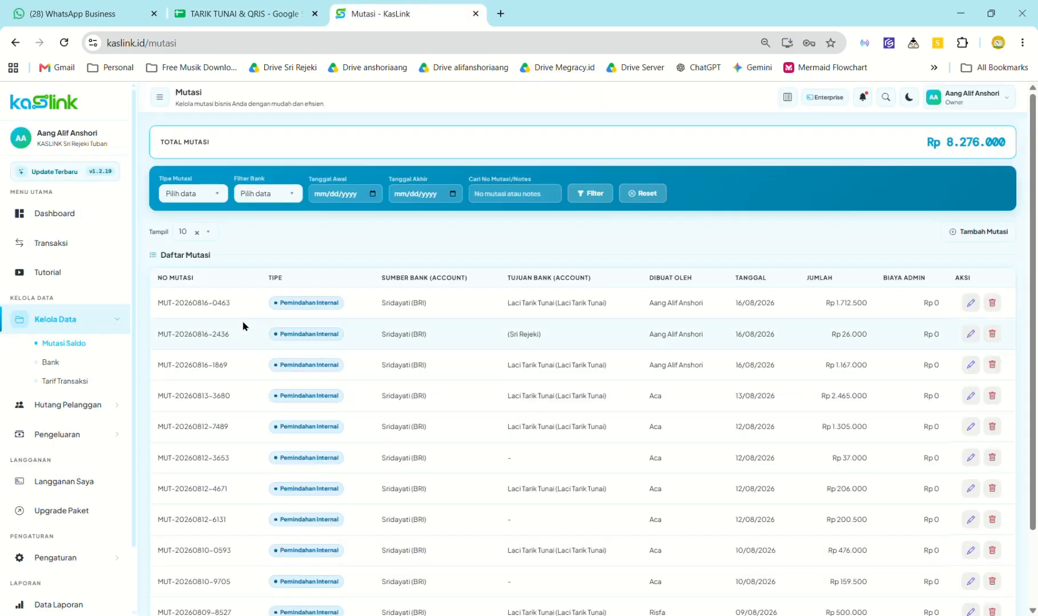
pyautogui.click(70, 246)
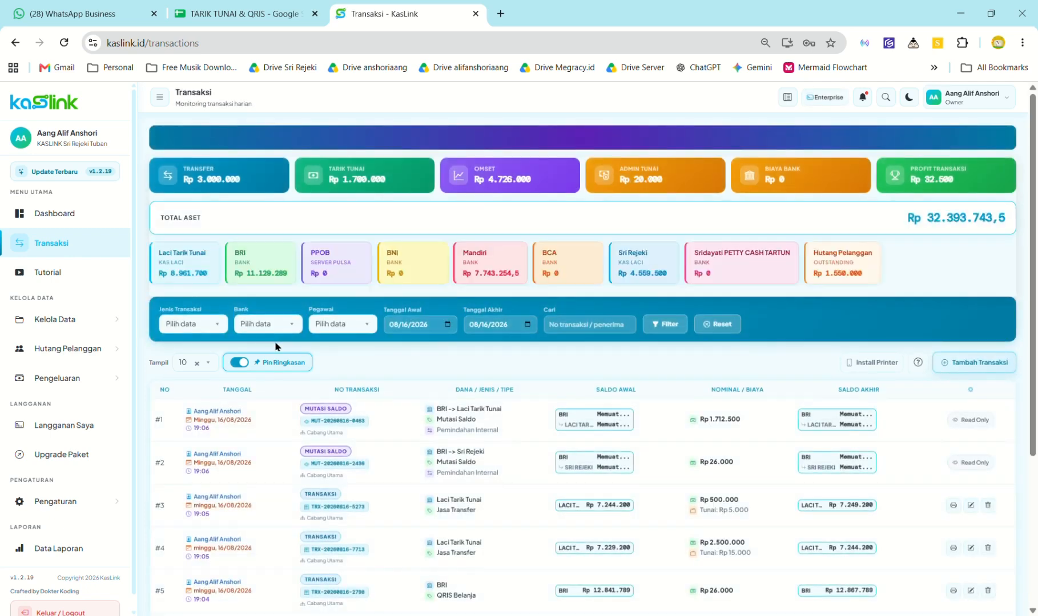
# Step: Return to the spreadsheet and fill the Saldo cell K1725 with light green to mark it as matched
pyautogui.click(257, 7)
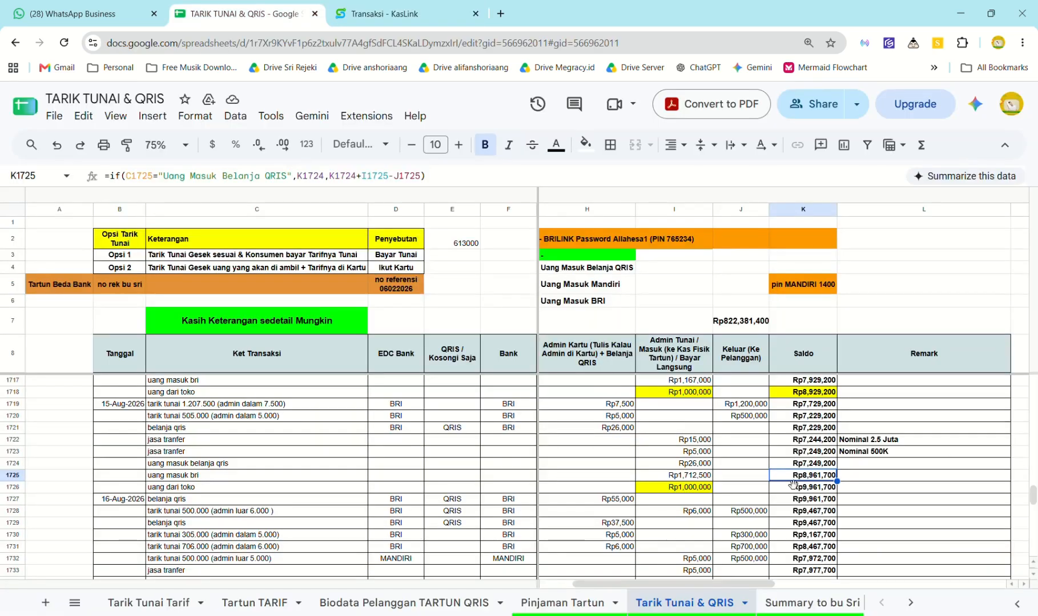
pyautogui.click(585, 144)
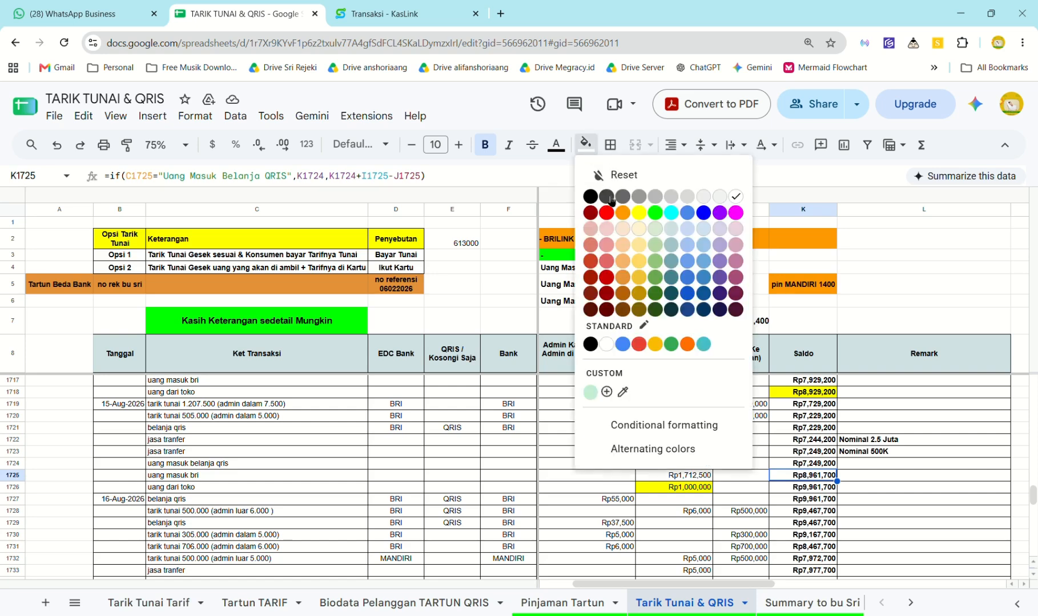
pyautogui.click(656, 232)
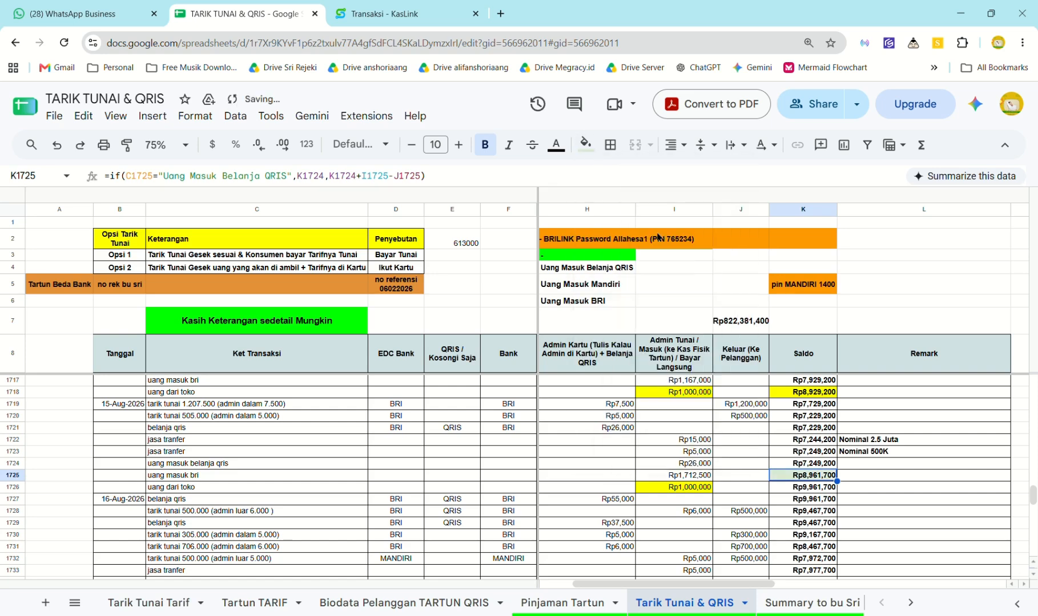
# Step: Check the uang dari toko amount in row 1726 against Toko Sri Rejeki's unpaid debts in KasLink's Hutang list
pyautogui.click(690, 489)
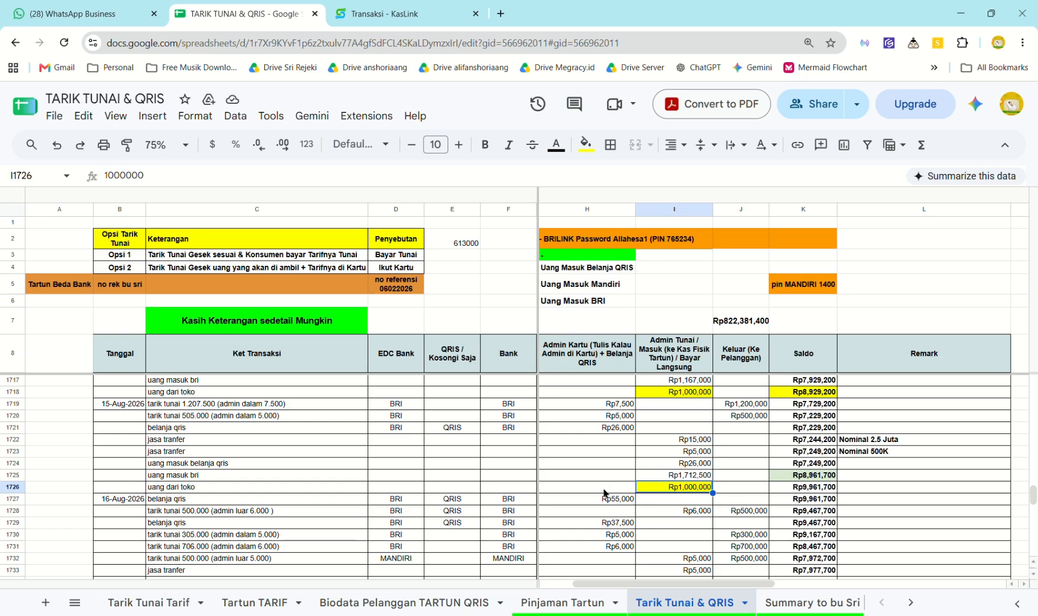
pyautogui.click(431, 8)
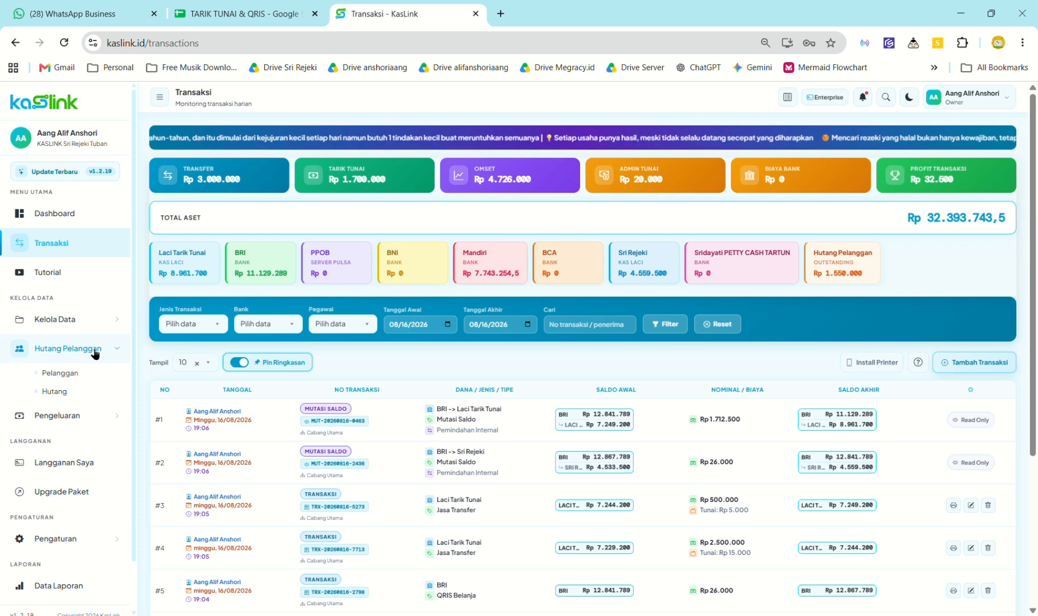
pyautogui.click(73, 394)
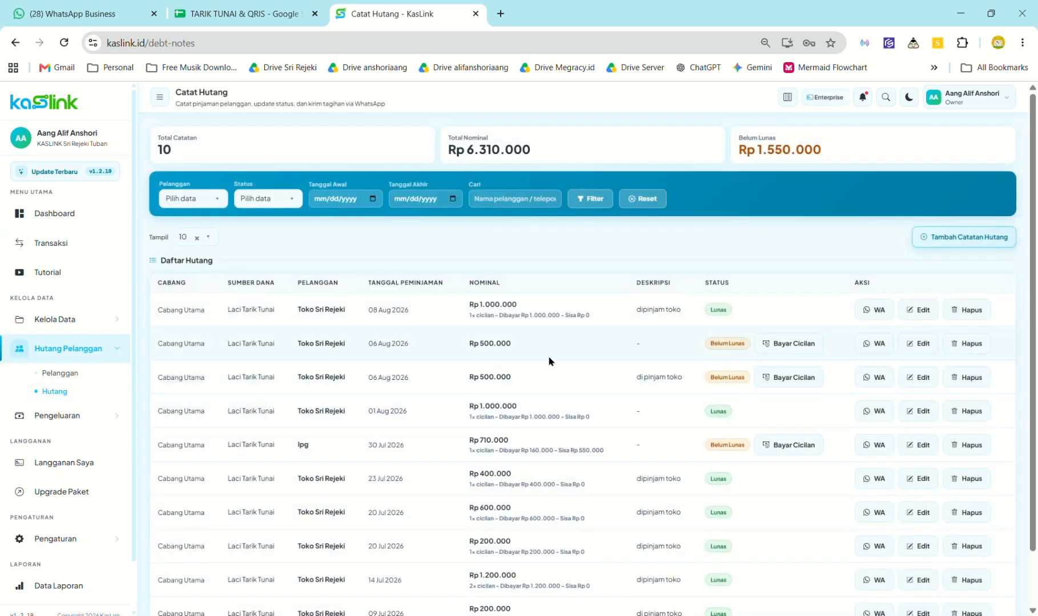
pyautogui.click(312, 4)
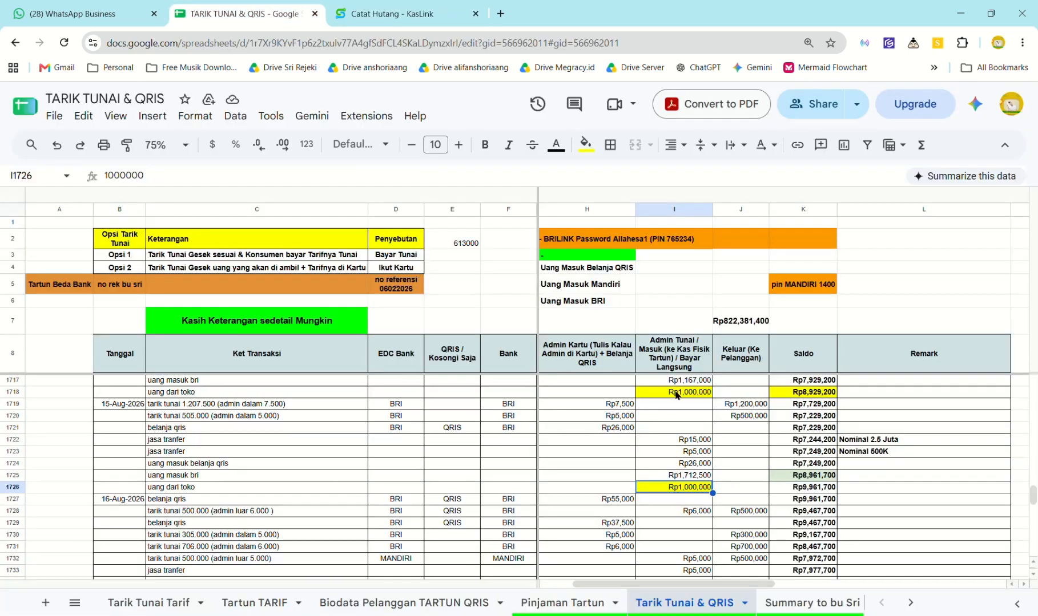
pyautogui.hotkey('ctrl', 'Tab')
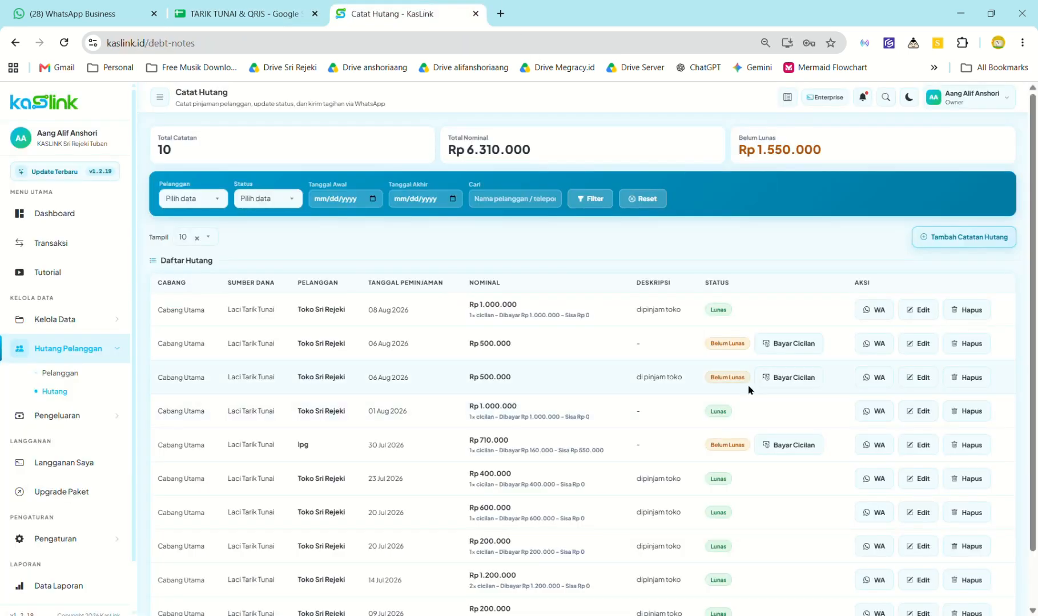
# Step: Record a 500.000 repayment into Laci Tarik Tunai for Toko Sri Rejeki's unpaid 06 Aug 2026 debt without a description
pyautogui.click(786, 345)
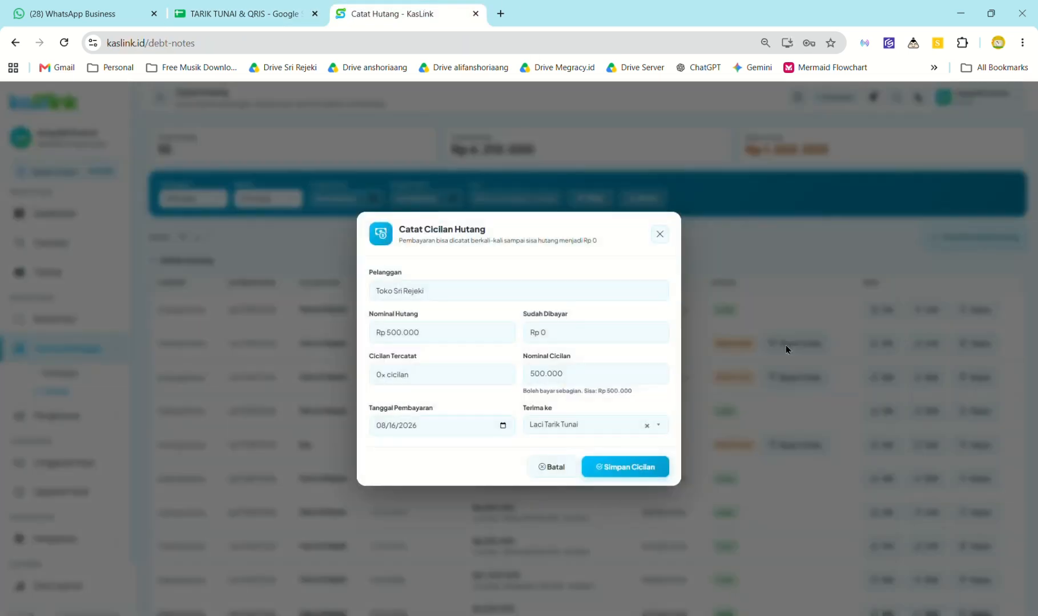
pyautogui.click(574, 378)
pyautogui.moveTo(590, 378); pyautogui.dragTo(533, 374)
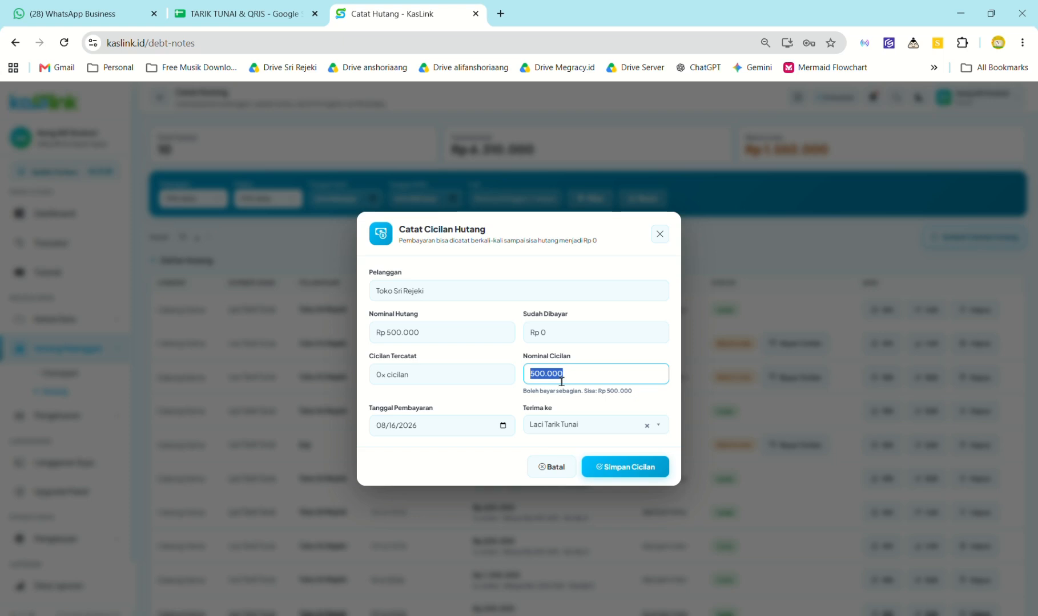
pyautogui.click(591, 381)
pyautogui.click(604, 467)
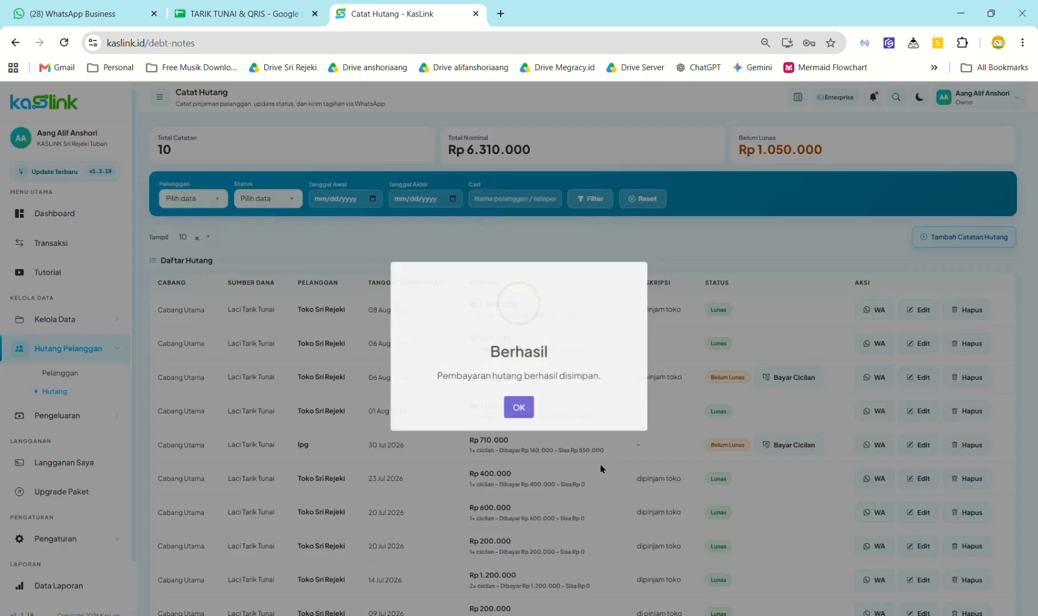
pyautogui.click(520, 410)
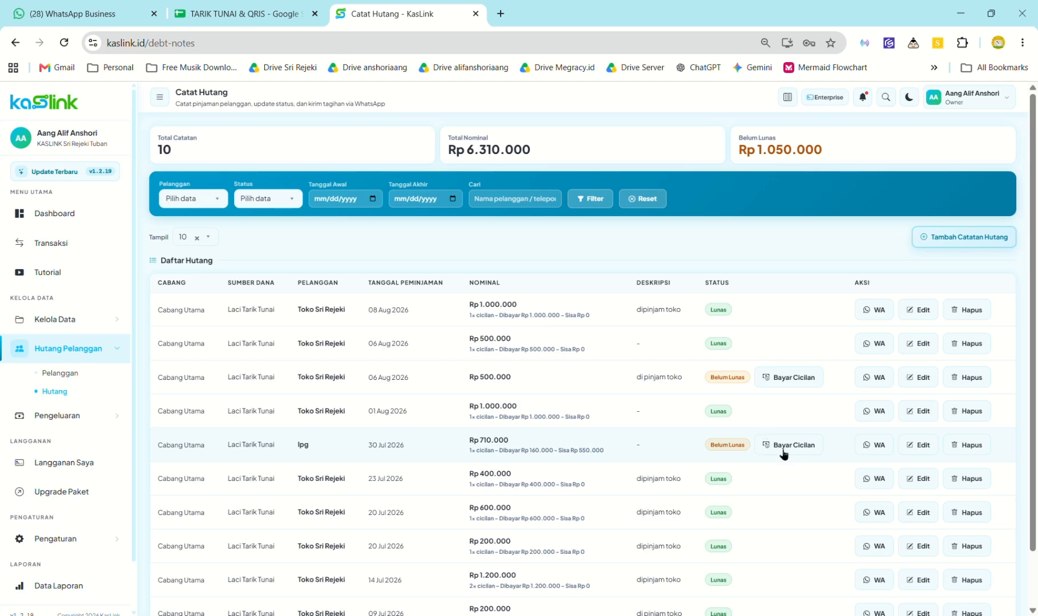
# Step: Record the full repayment of Toko Sri Rejeki's other 06 Aug 2026 debt, described as di pinjam toko
pyautogui.click(776, 378)
pyautogui.click(614, 467)
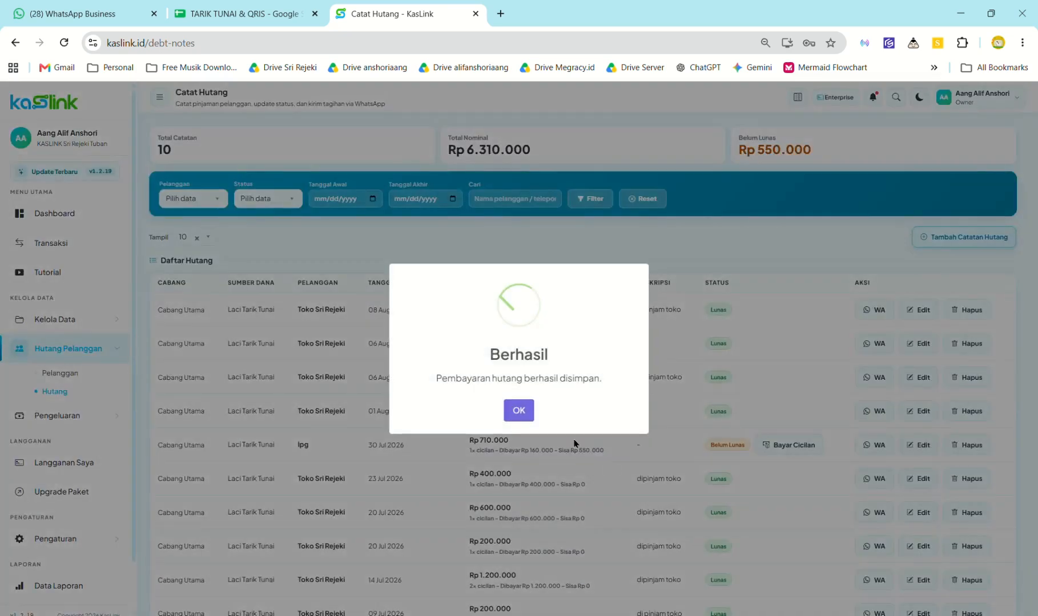
pyautogui.click(519, 412)
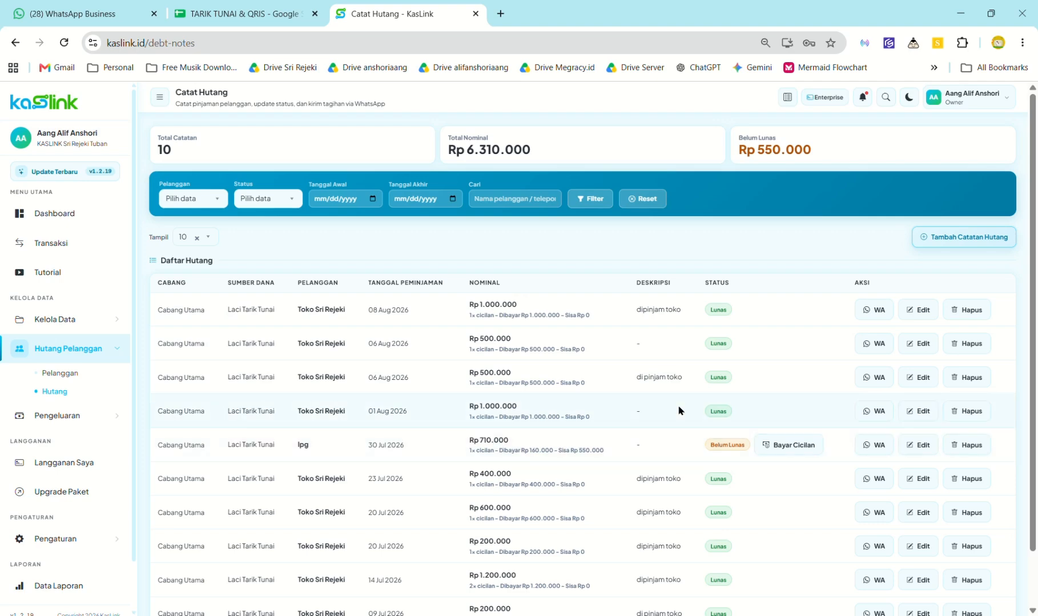
# Step: Compare the Saldo in row 1726 of the spreadsheet with the Laci Tarik Tunai balance on KasLink's Transaksi page
pyautogui.click(263, 8)
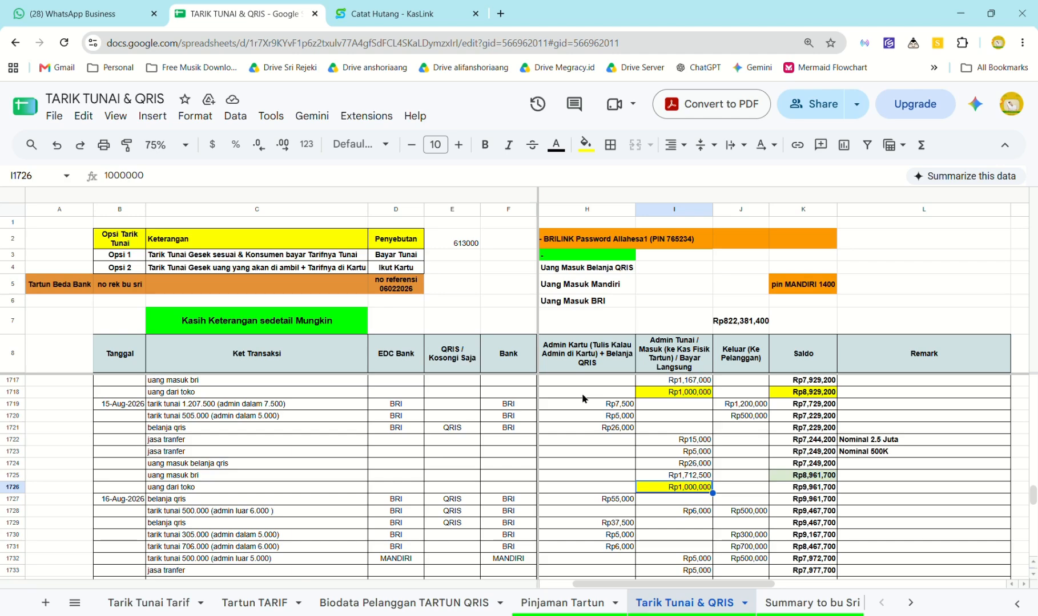
pyautogui.click(797, 488)
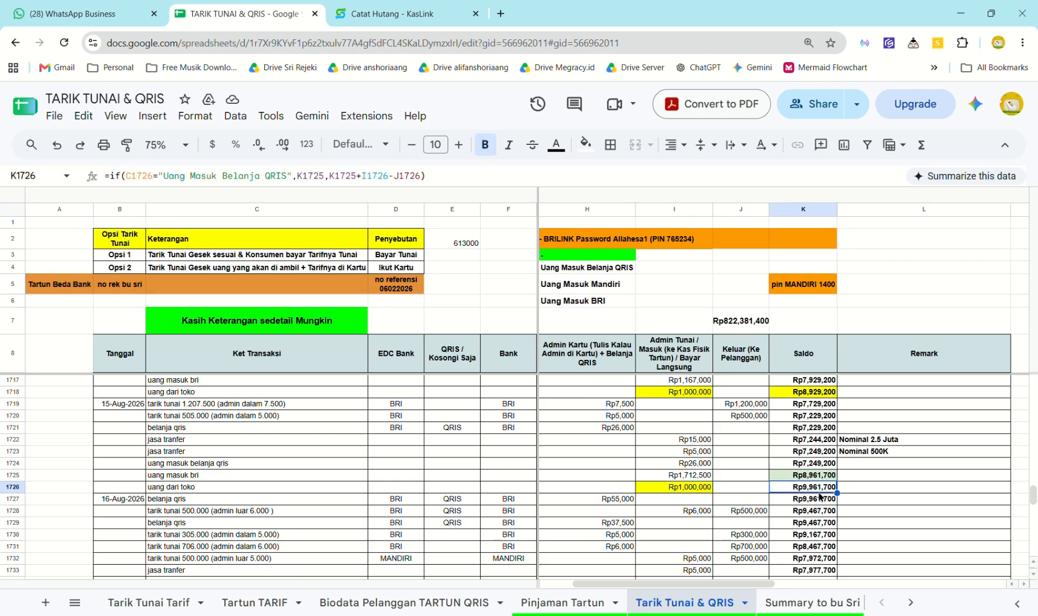
pyautogui.click(412, 8)
pyautogui.click(87, 243)
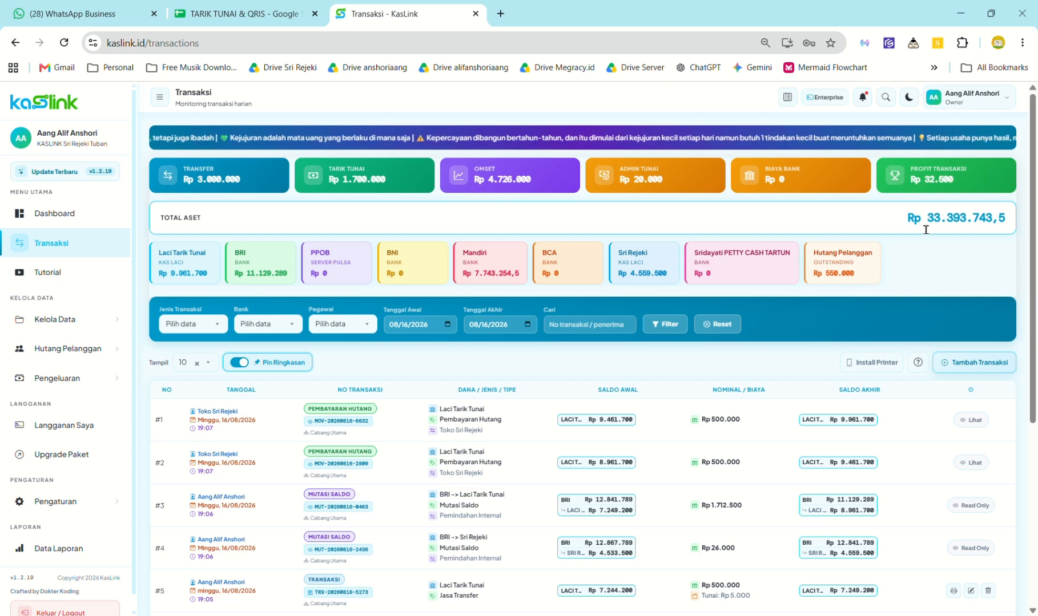
# Step: Look up the belanja qris entry in row 1727 of the spreadsheet and start a QRIS Belanja transaction in KasLink
pyautogui.click(297, 7)
pyautogui.press('Down')
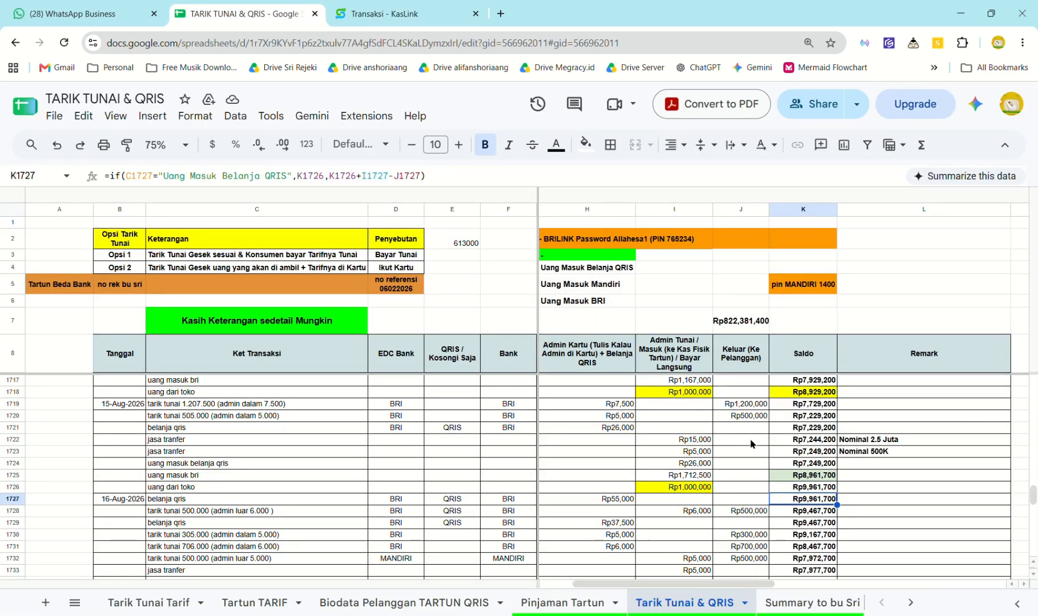
pyautogui.scroll(-4, 751, 444)
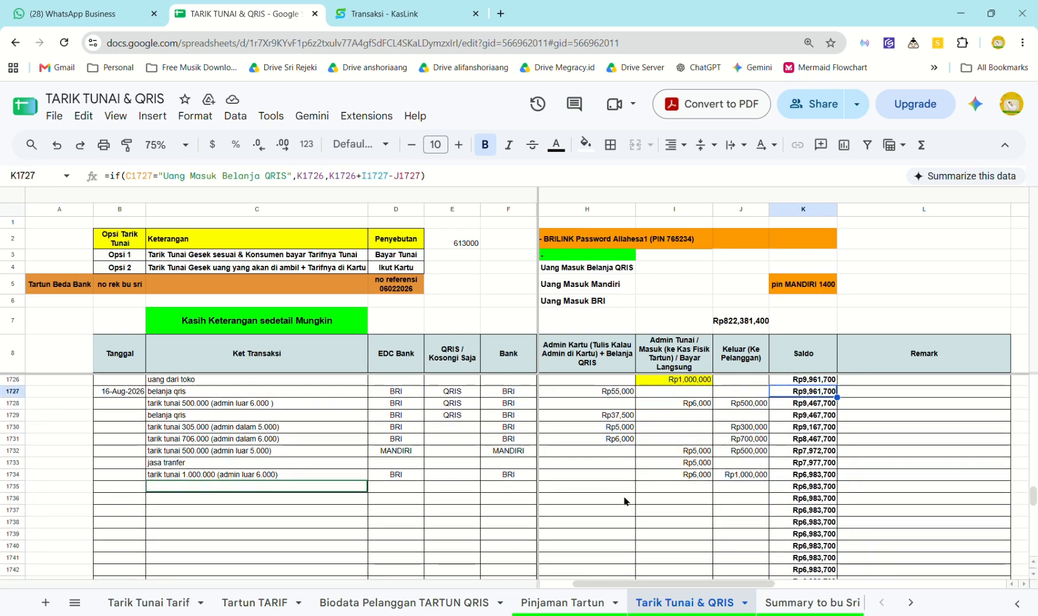
pyautogui.click(405, 4)
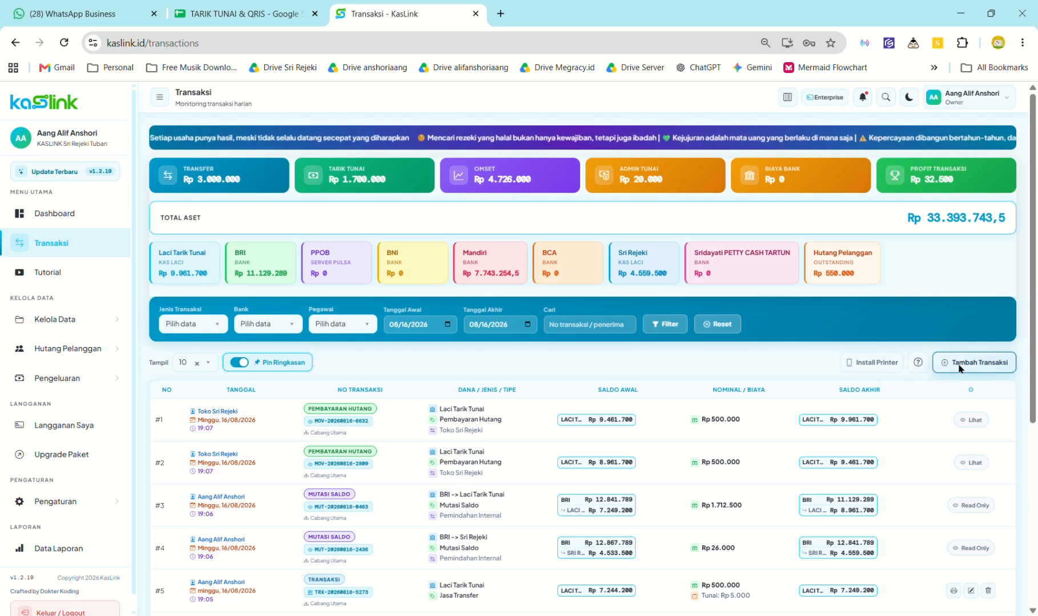
pyautogui.click(936, 363)
pyautogui.press('Return')
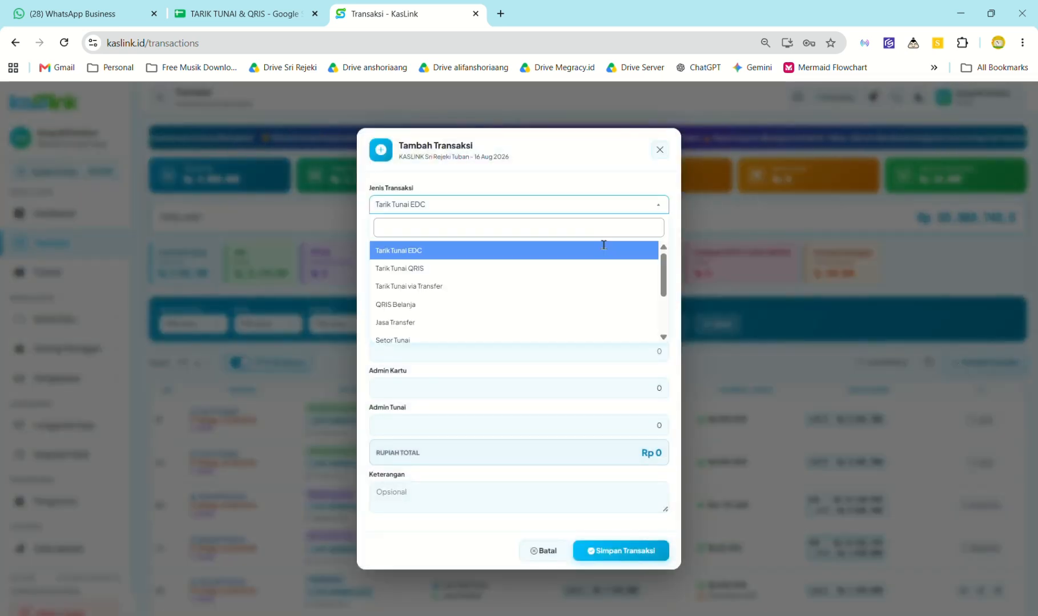
pyautogui.press('Down')
pyautogui.press('Down')
pyautogui.press('Down')
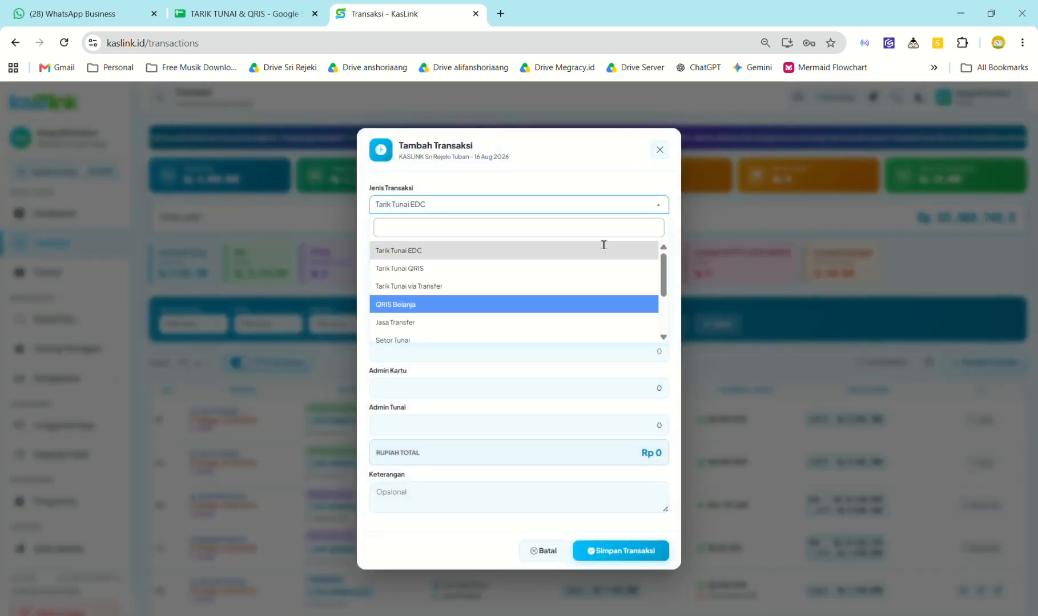
pyautogui.press('Return')
# Step: Check the amount in row 1727, set the Harga Jual to 55.000, and save the QRIS Belanja transaction
pyautogui.click(292, 12)
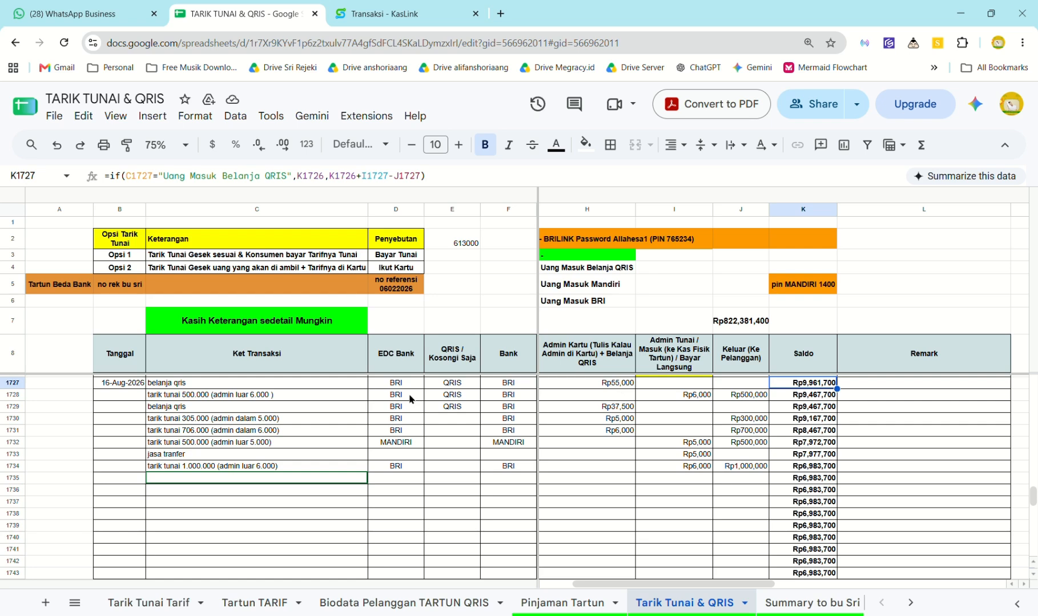
pyautogui.click(371, 13)
pyautogui.press('Tab')
pyautogui.press('Tab')
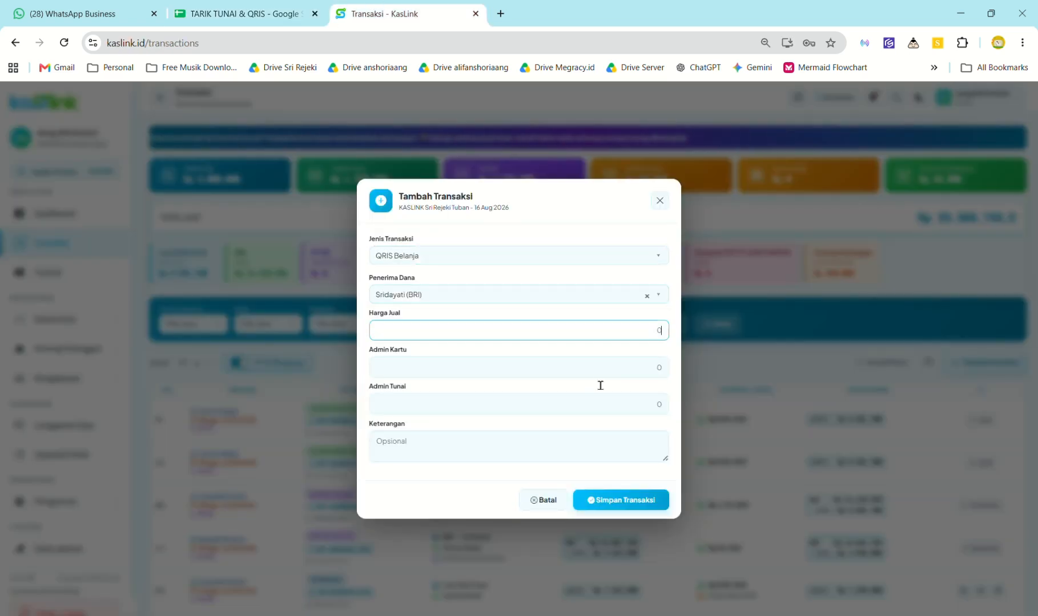
pyautogui.write('550000')
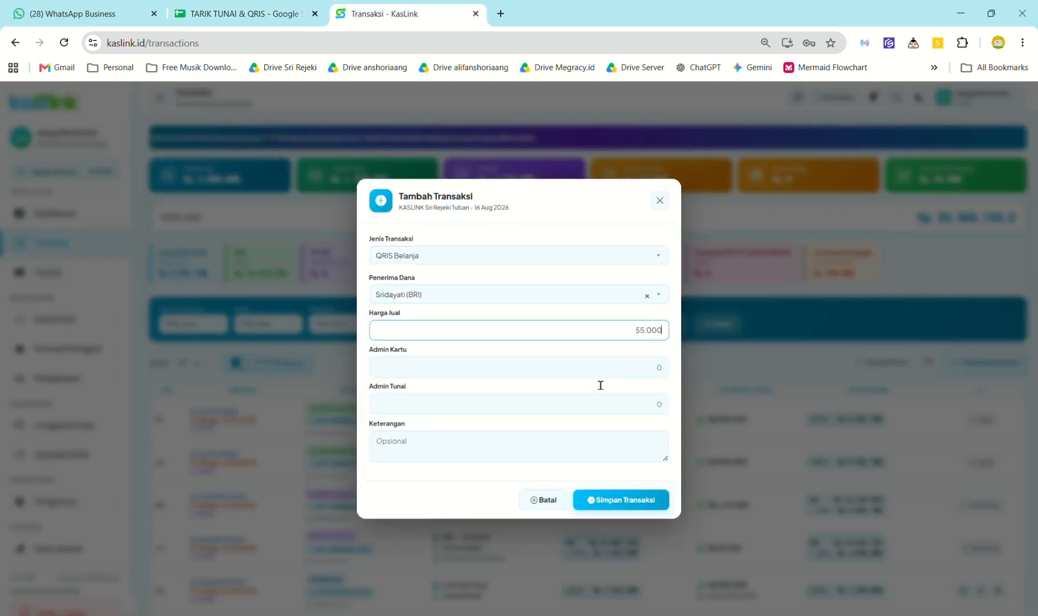
pyautogui.click(609, 494)
pyautogui.click(507, 396)
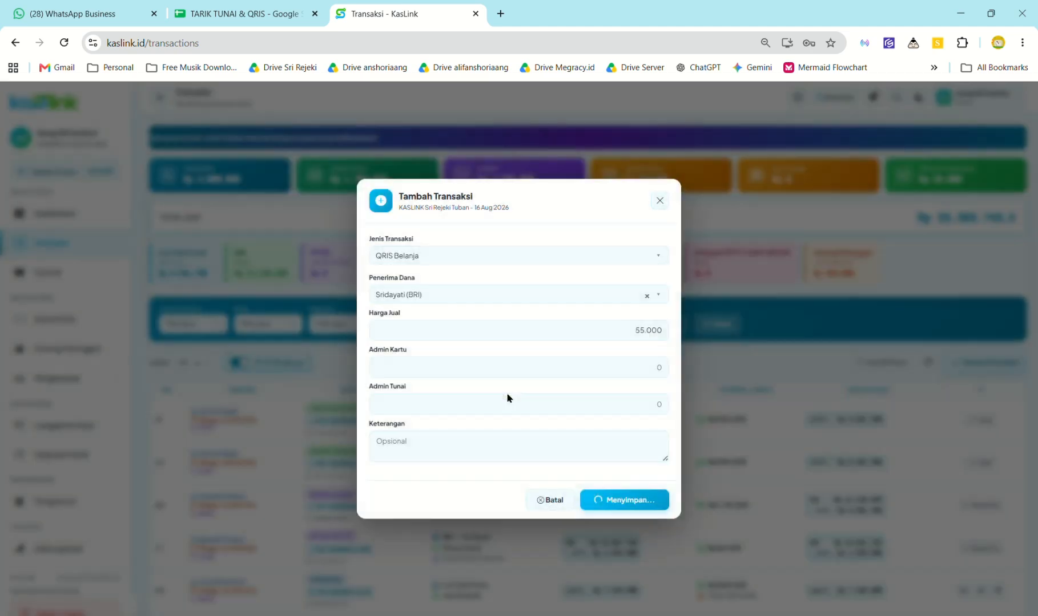
pyautogui.click(519, 408)
# Step: Look up the tarik tunai entry in row 1728 of the spreadsheet and start a Tarik Tunai QRIS transaction in KasLink
pyautogui.click(264, 7)
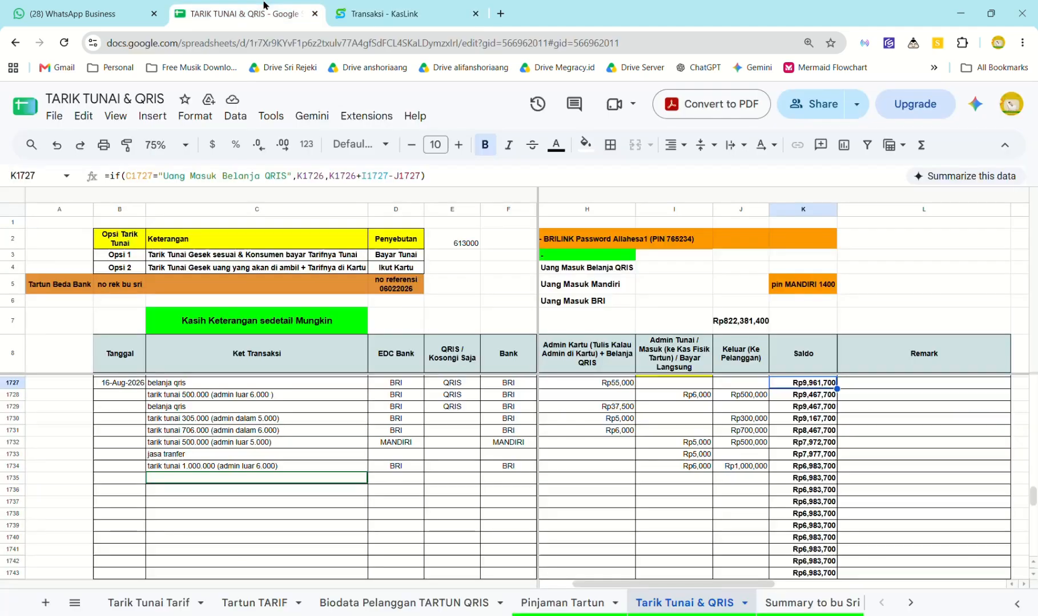
pyautogui.press('Down')
pyautogui.press('Left')
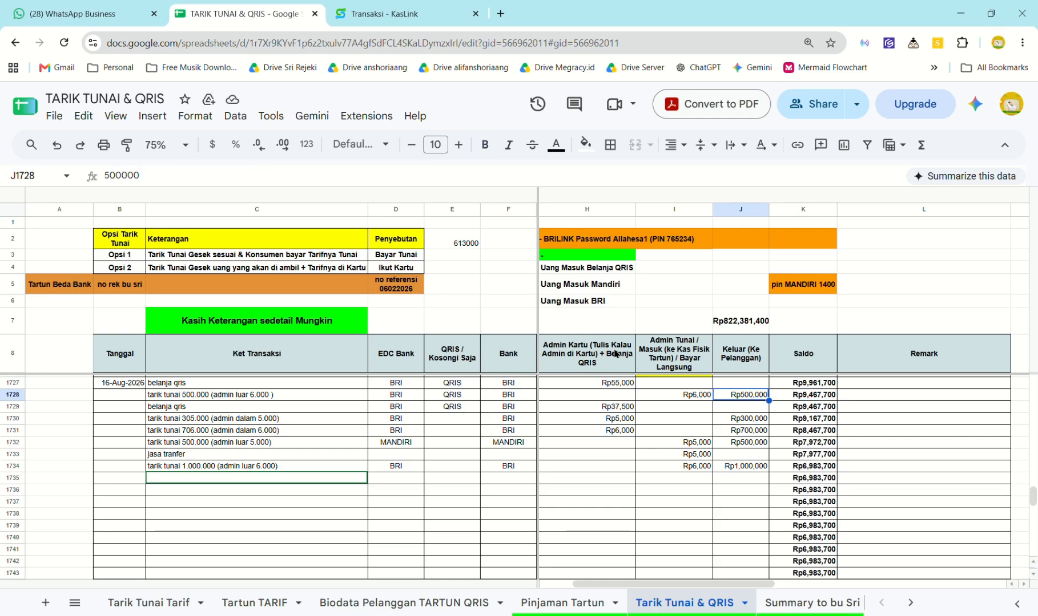
pyautogui.press('Left')
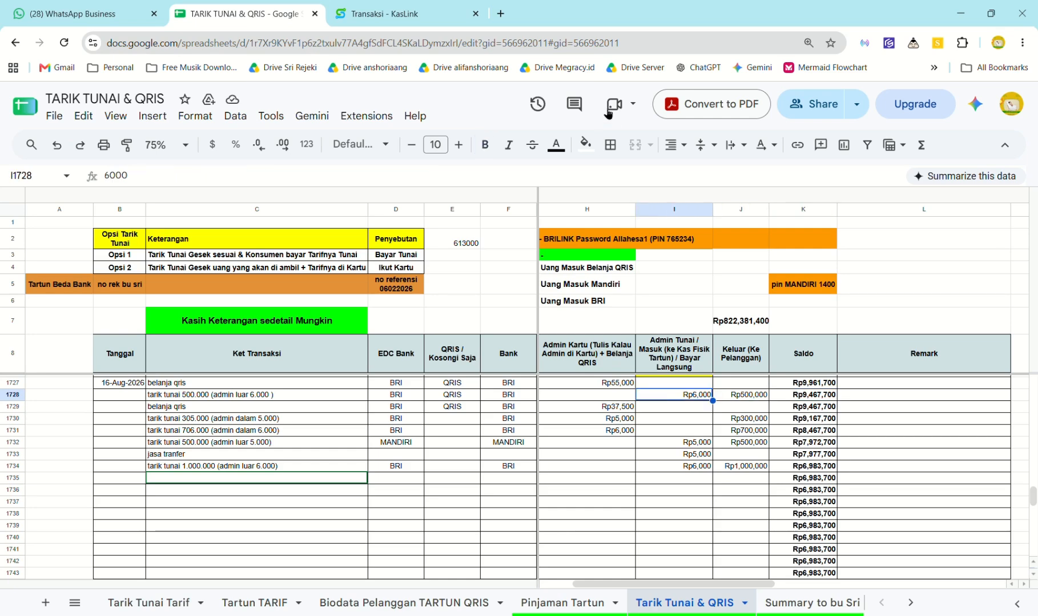
pyautogui.click(408, 6)
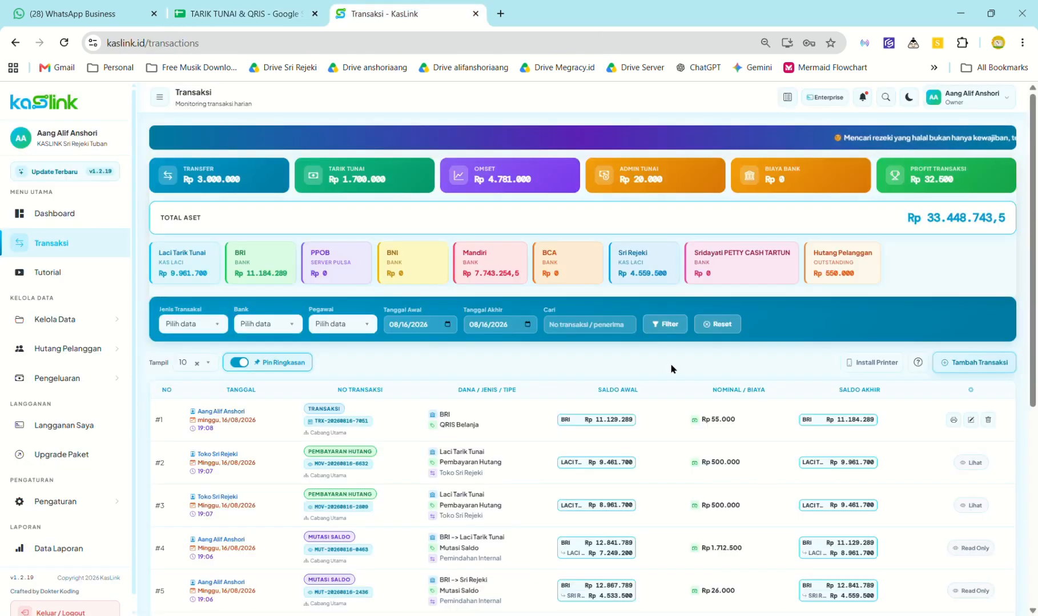
pyautogui.click(956, 361)
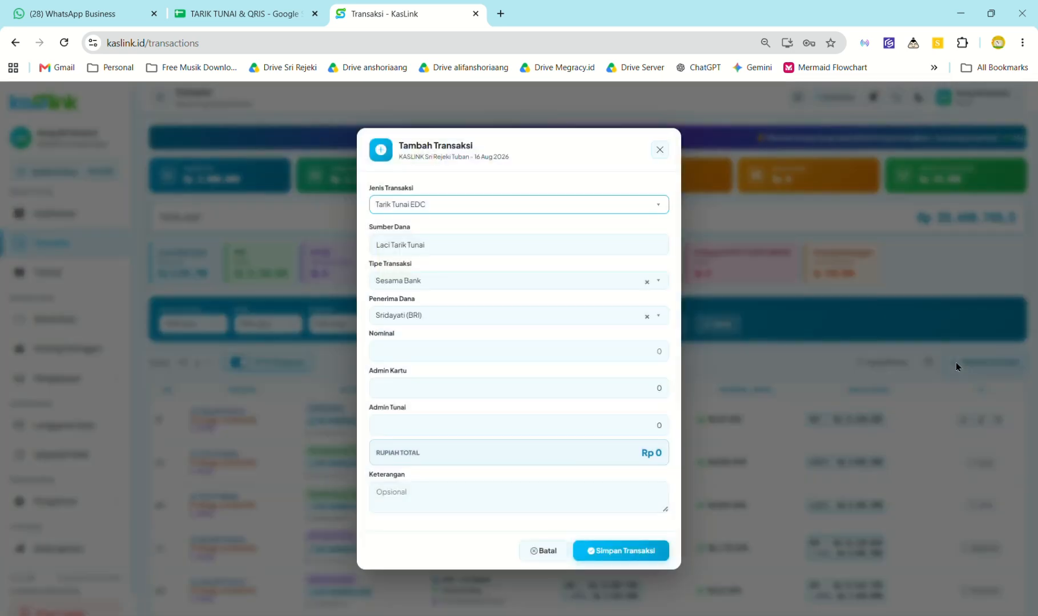
pyautogui.click(586, 212)
pyautogui.click(583, 213)
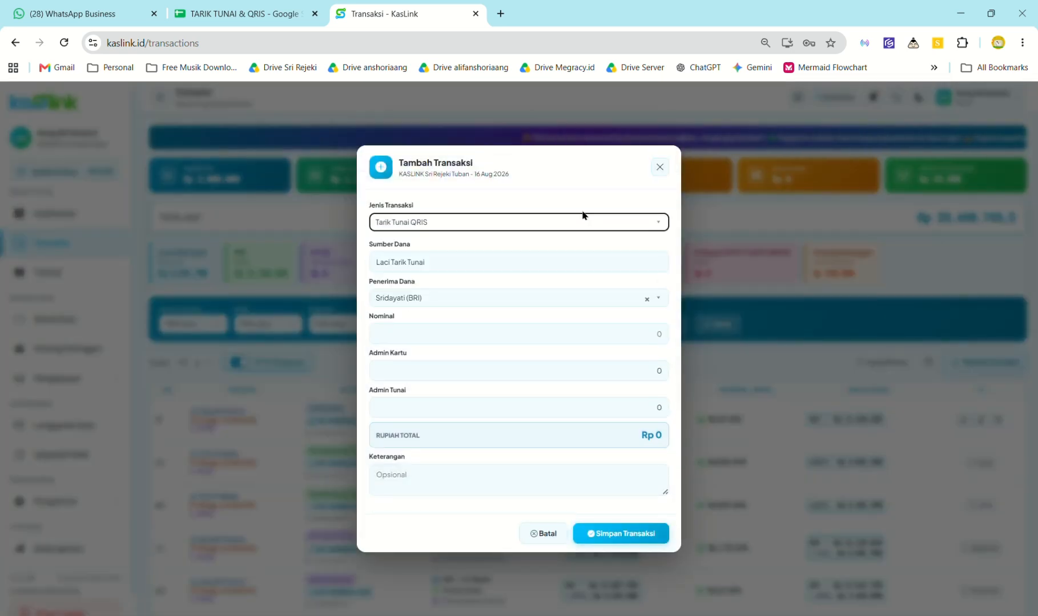
# Step: Recheck row 1728 in the spreadsheet and set the Tarik Tunai QRIS transaction's Nominal to 500.000
pyautogui.click(217, 8)
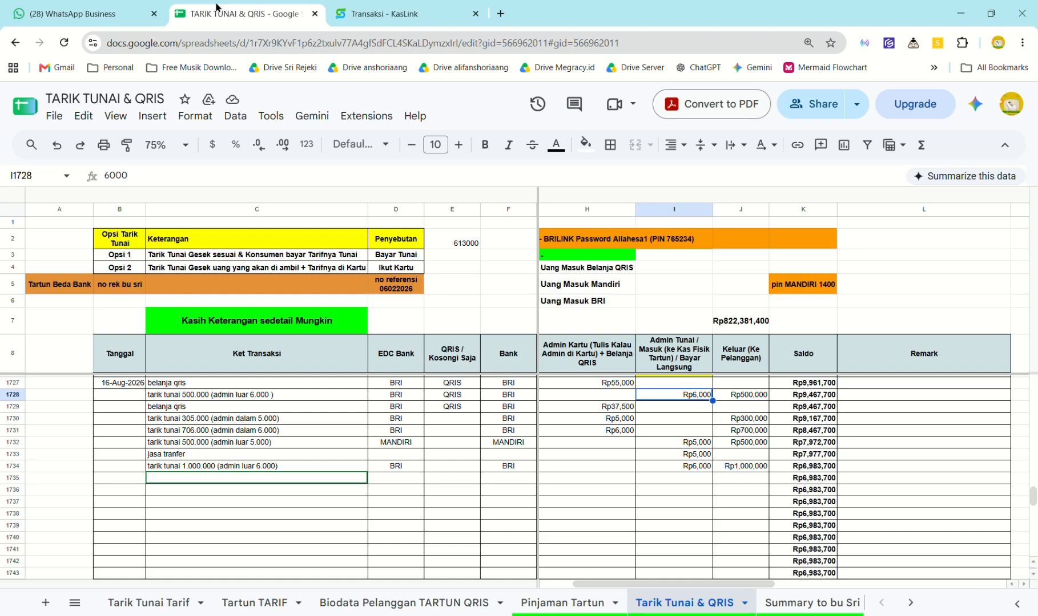
pyautogui.click(386, 12)
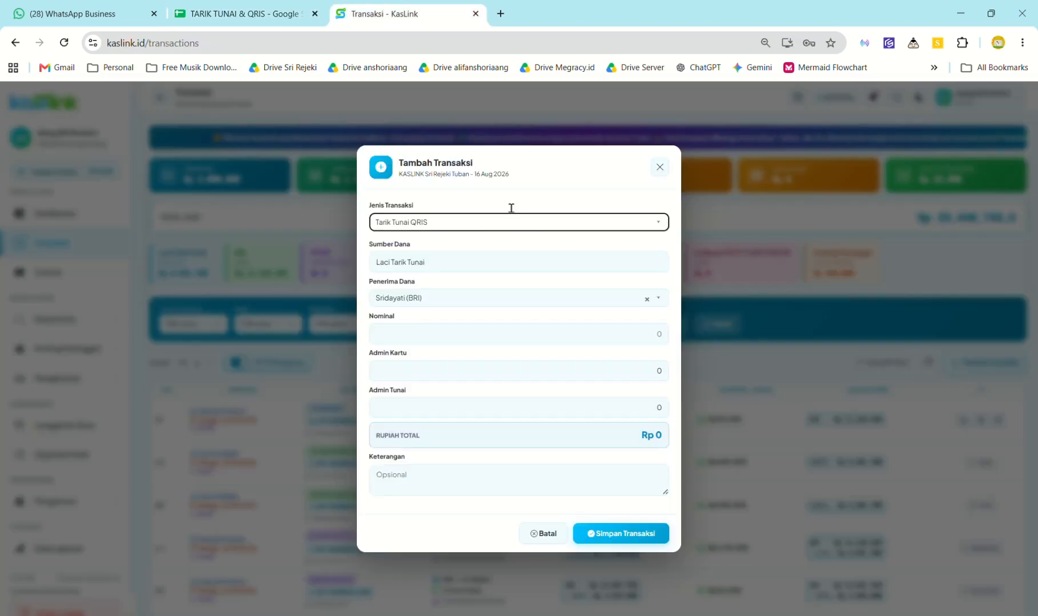
pyautogui.press('Tab')
pyautogui.press('Tab')
pyautogui.press('Tab')
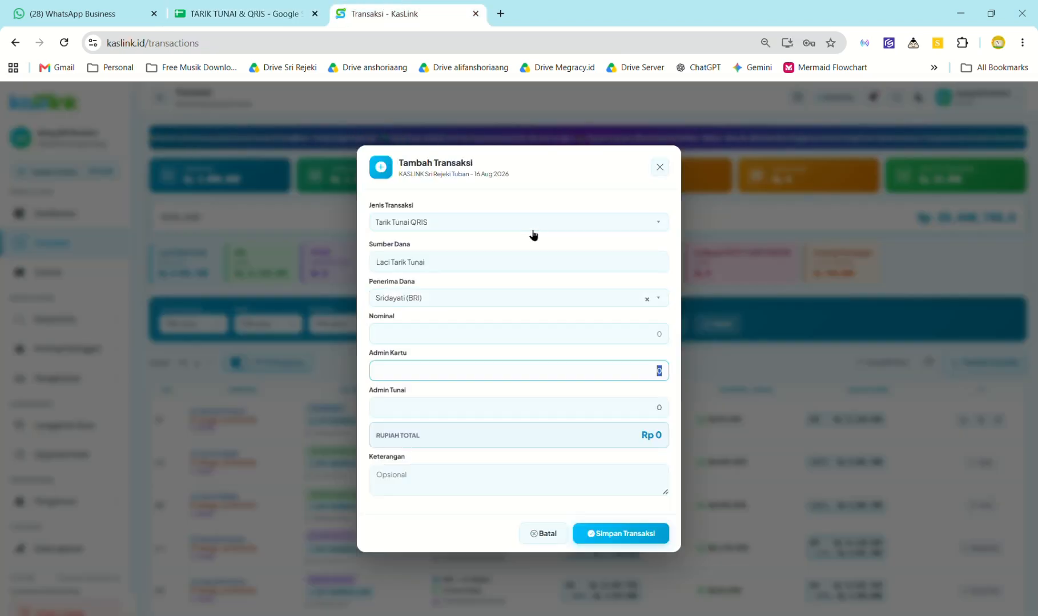
pyautogui.click(622, 344)
pyautogui.write('500.000')
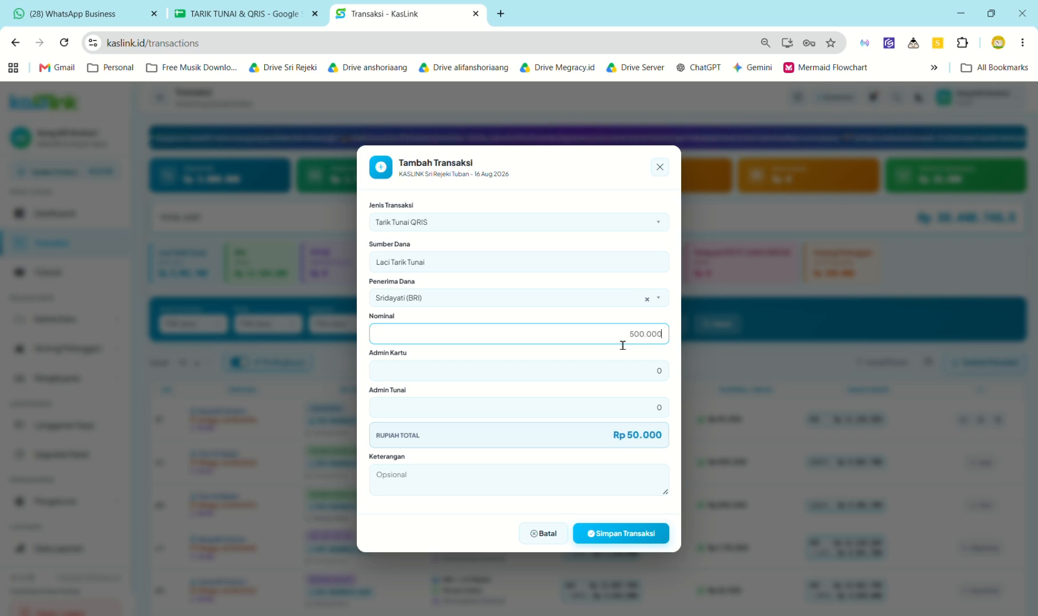
pyautogui.press('Tab')
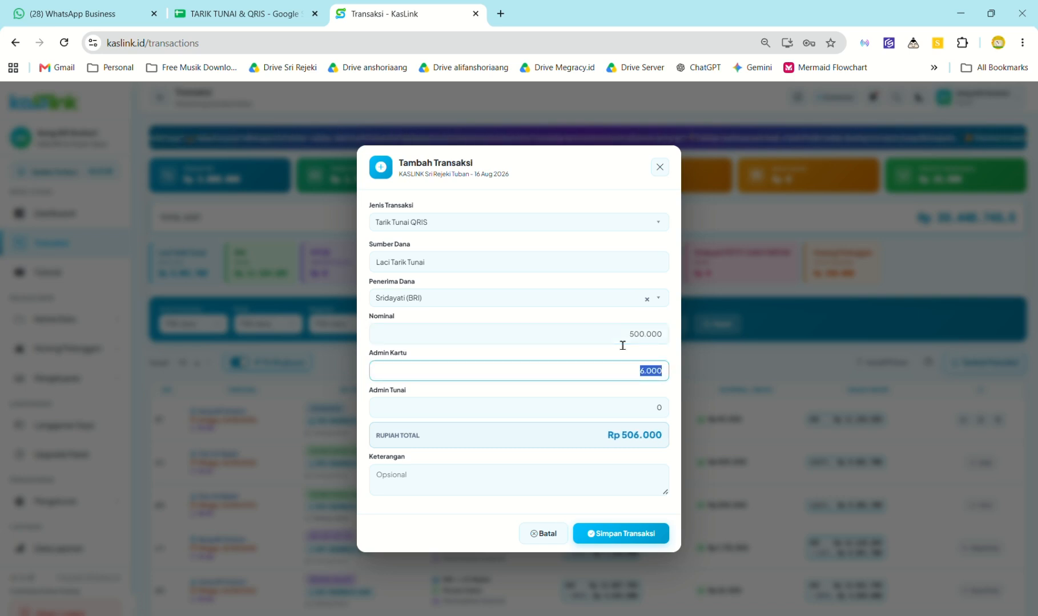
# Step: Set the Admin Kartu to 0 and the Admin Tunai to 6.000, check them against row 1728, and save the transaction
pyautogui.press('BackSpace')
pyautogui.press('Tab')
pyautogui.write('6')
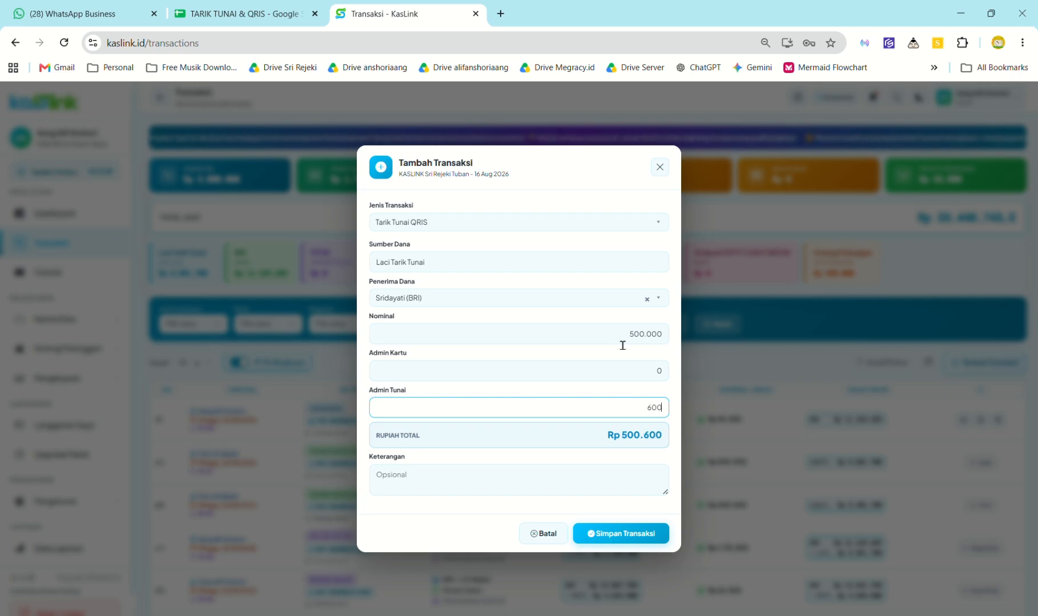
pyautogui.click(269, 6)
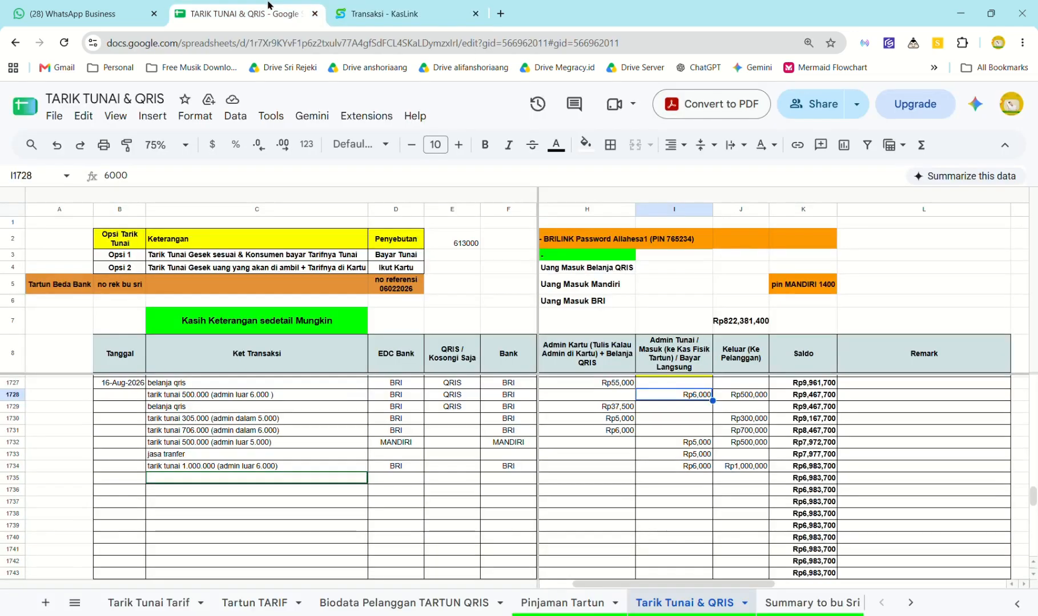
pyautogui.click(338, 6)
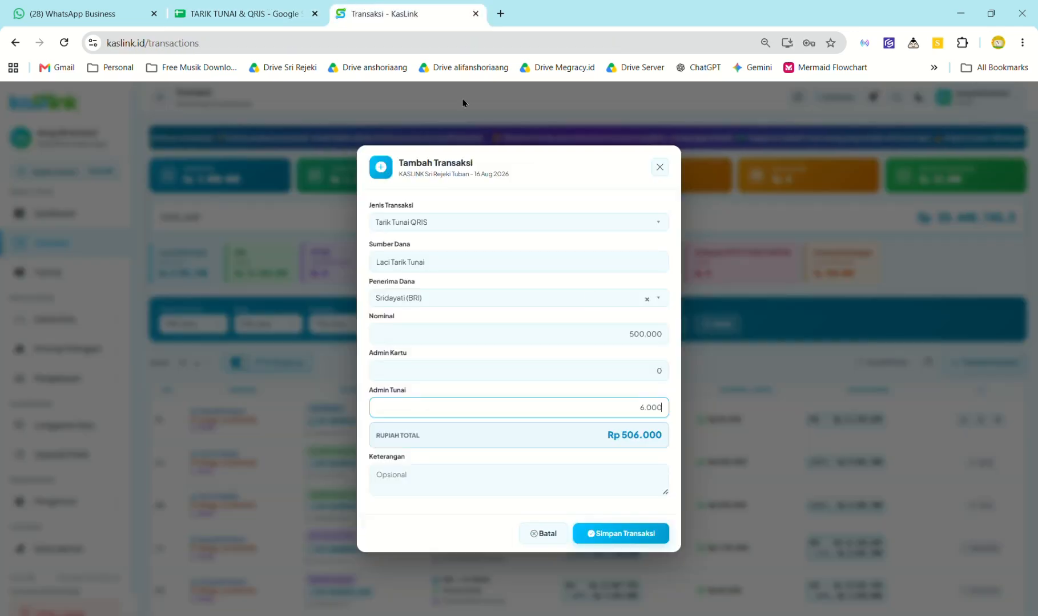
pyautogui.click(609, 535)
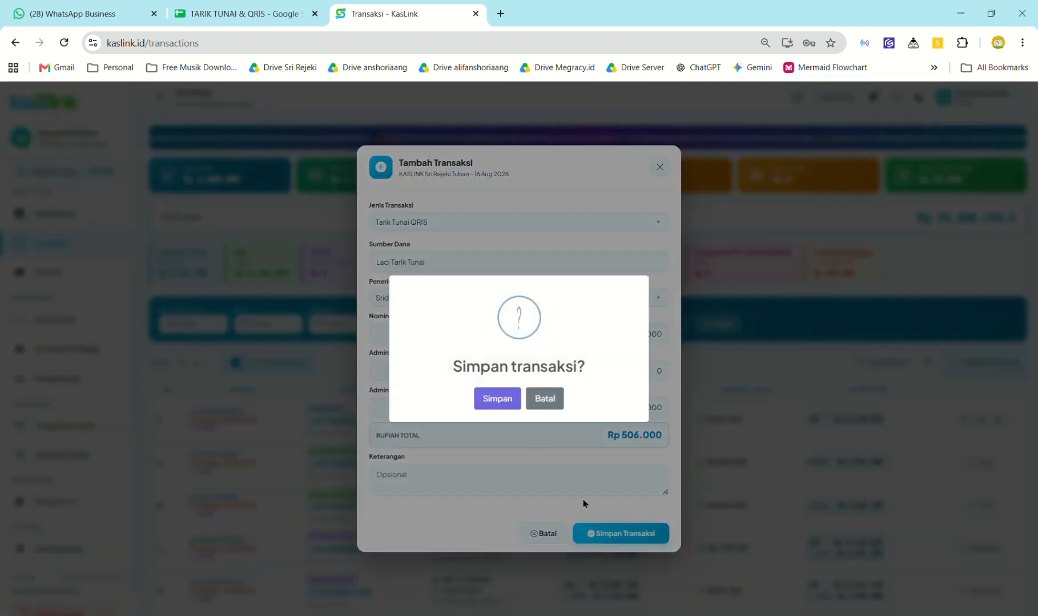
pyautogui.click(499, 398)
pyautogui.click(516, 404)
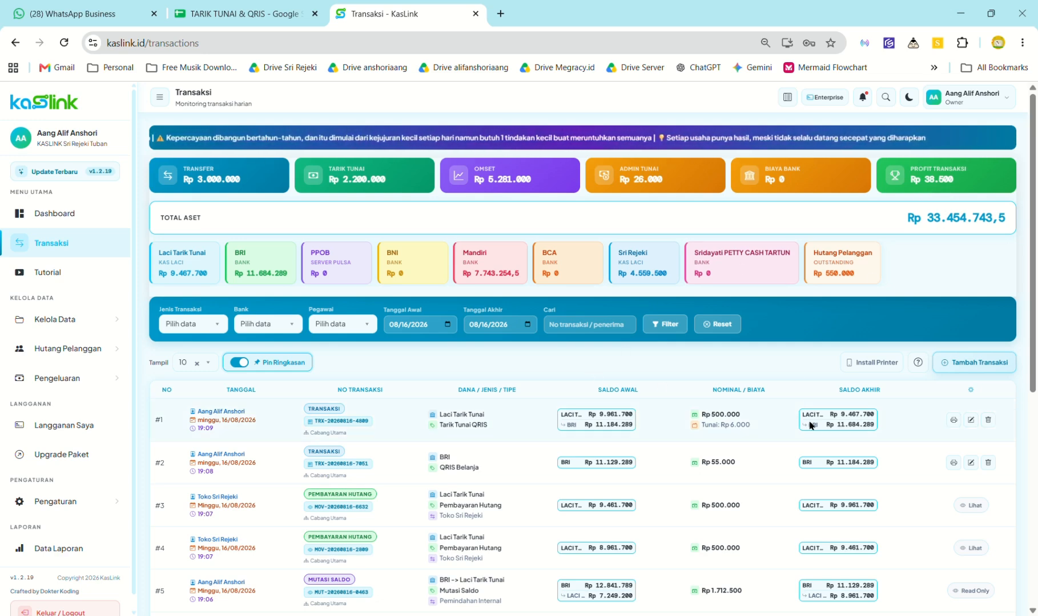
# Step: Compare KasLink's Laci Tarik Tunai balance with the Saldo in row 1728 and look up the belanja qris amount in row 1729
pyautogui.click(251, 6)
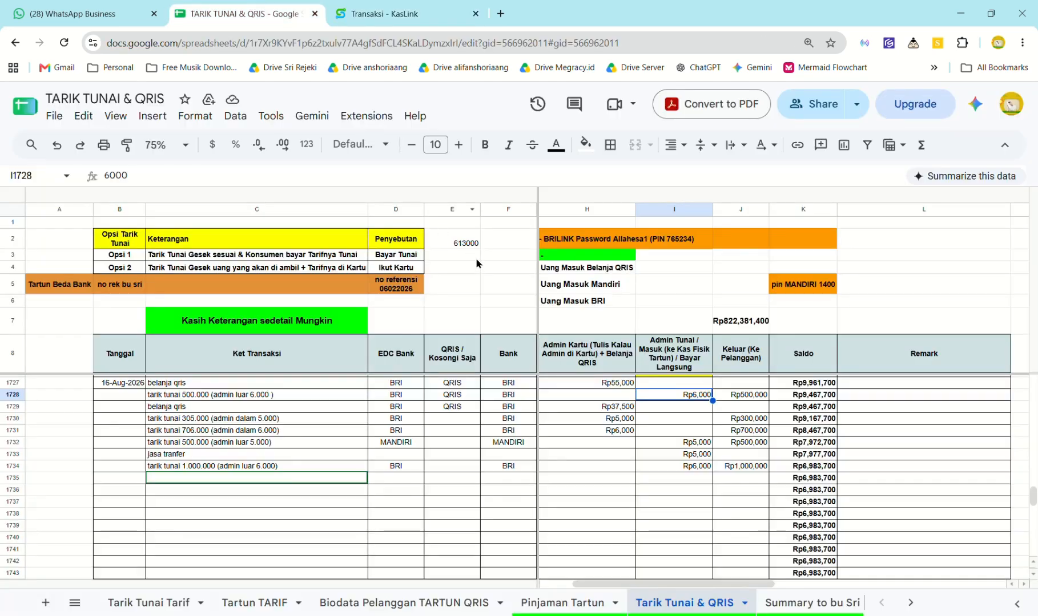
pyautogui.click(400, 13)
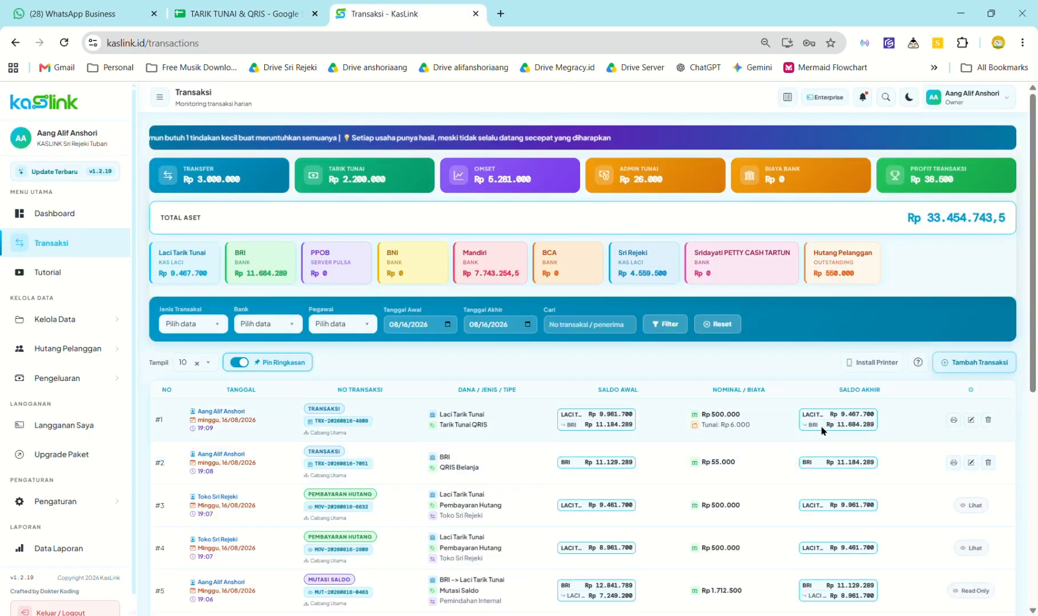
pyautogui.click(301, 5)
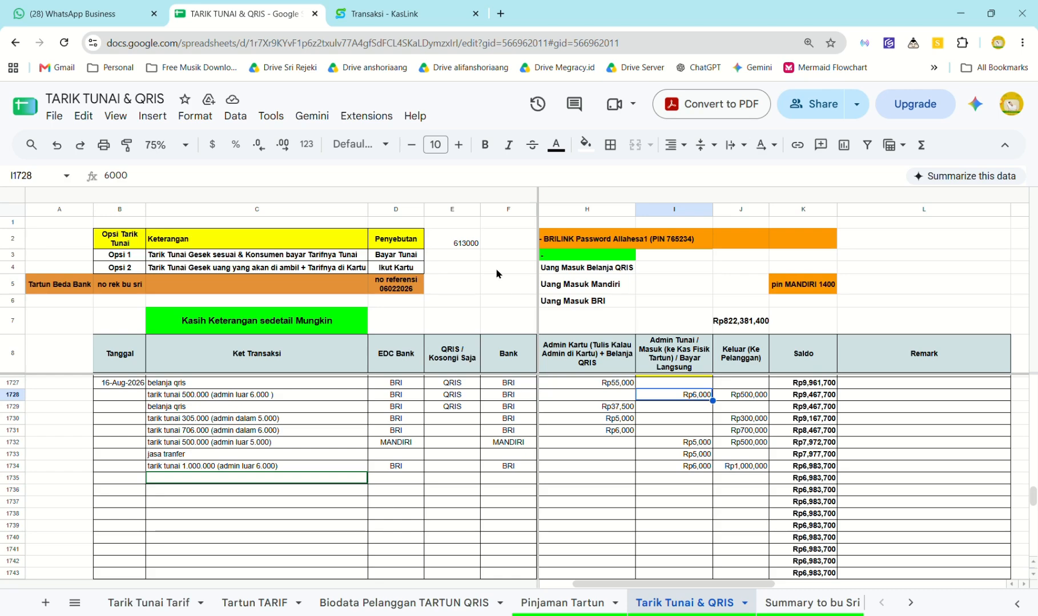
pyautogui.press('Down')
pyautogui.press('Left')
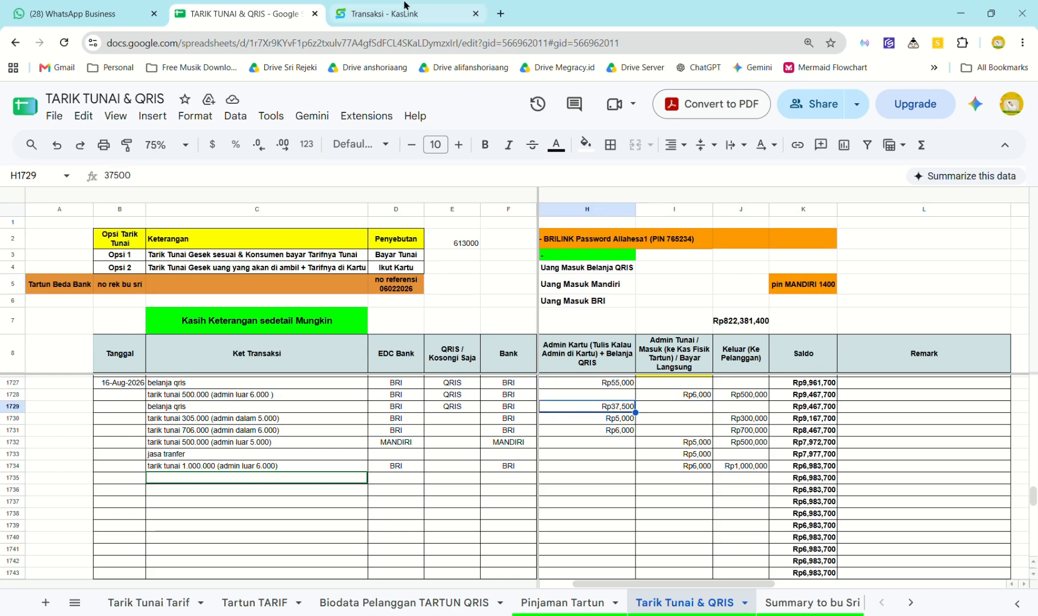
# Step: Start a new transaction in KasLink with QRIS Belanja as the Jenis Transaksi, keeping the BRI account as Penerima Dana
pyautogui.click(383, 6)
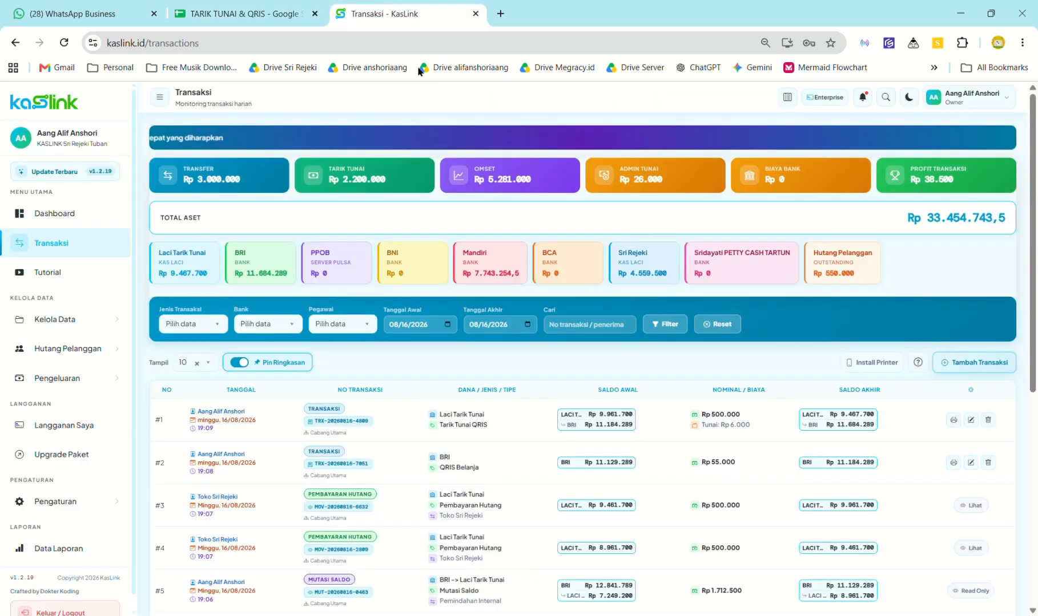
pyautogui.click(958, 363)
pyautogui.click(477, 207)
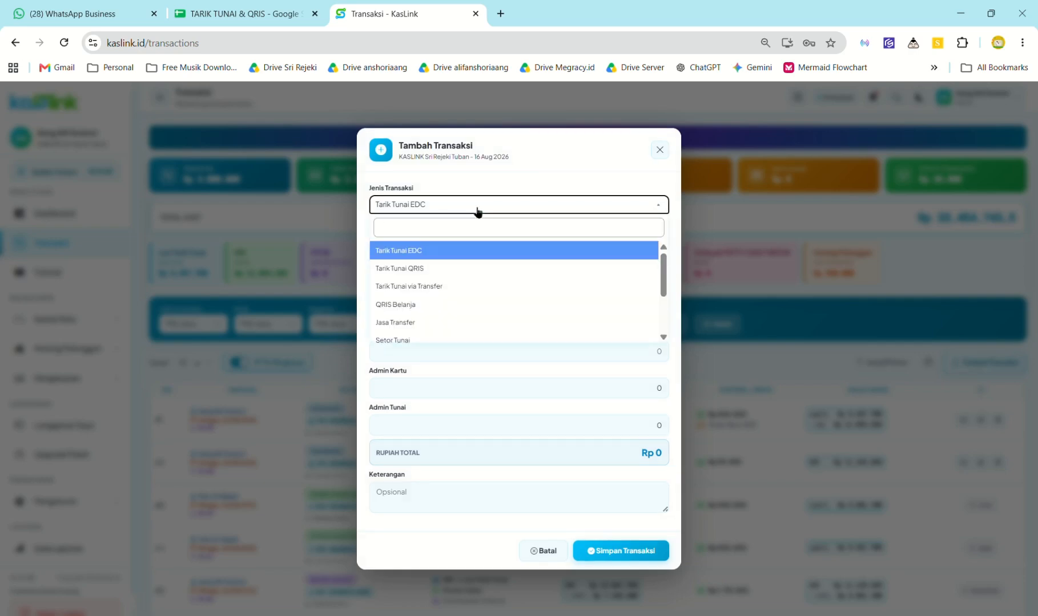
pyautogui.press('Down')
pyautogui.press('Down')
pyautogui.press('Down')
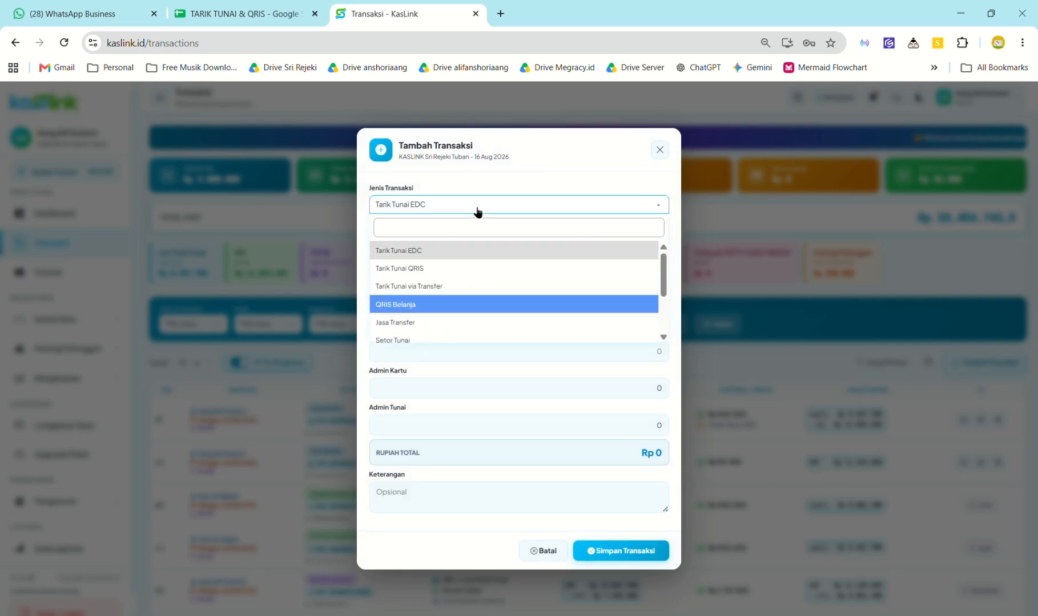
pyautogui.press('Return')
pyautogui.press('Tab')
pyautogui.press('Tab')
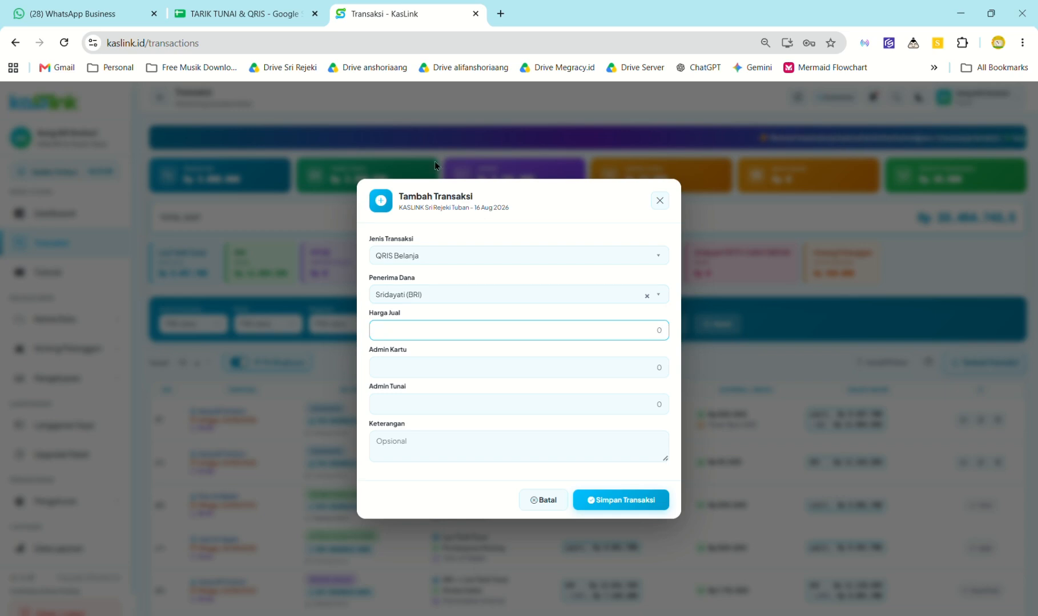
# Step: Recheck row 1729 in the spreadsheet, set the Harga Jual to 37.500, and save the QRIS Belanja transaction
pyautogui.click(279, 5)
pyautogui.click(434, 5)
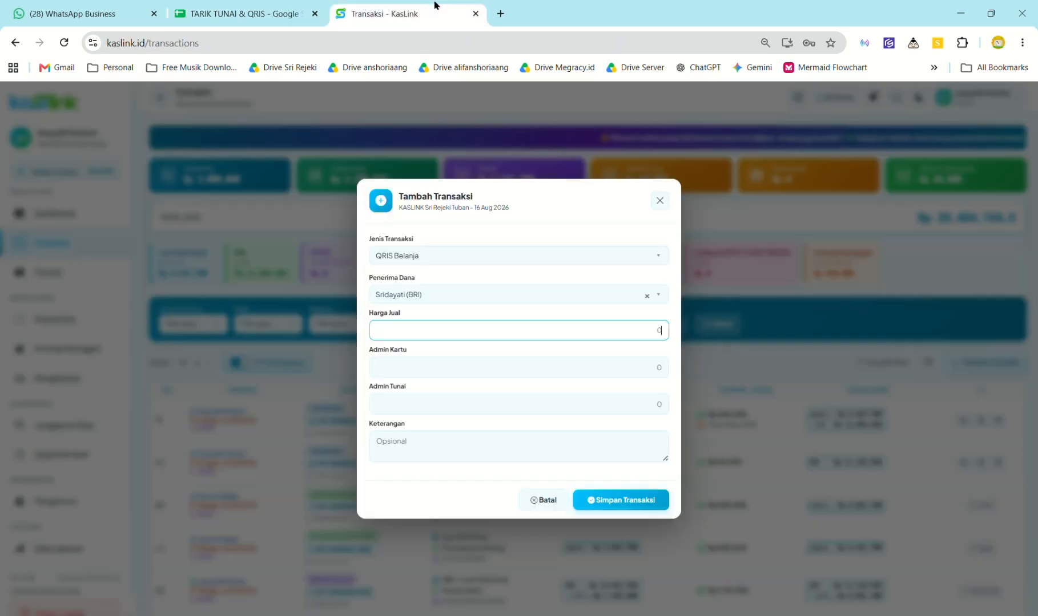
pyautogui.press('BackSpace')
pyautogui.write('37500')
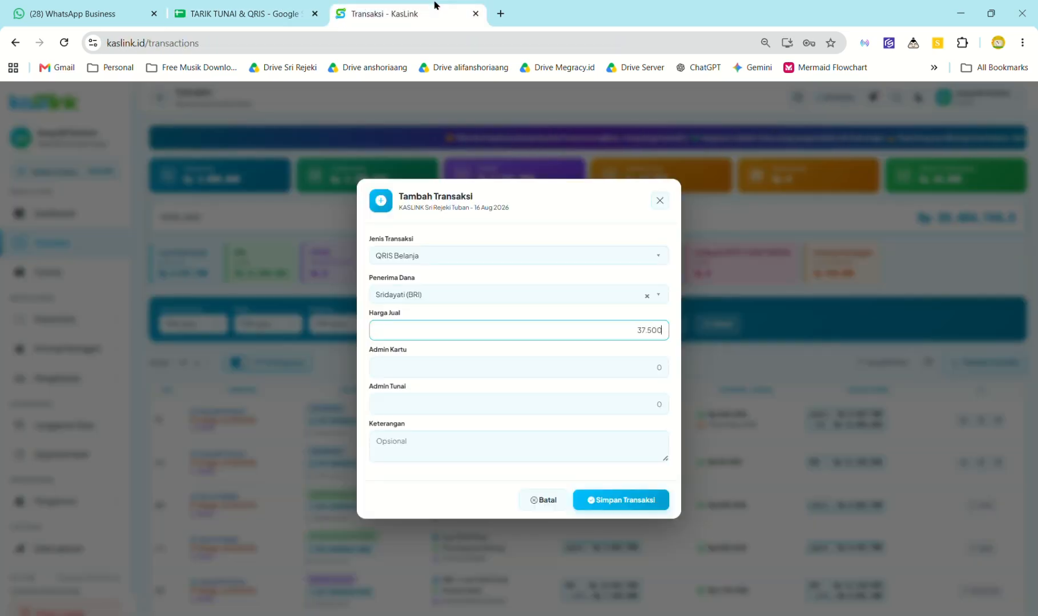
pyautogui.click(599, 500)
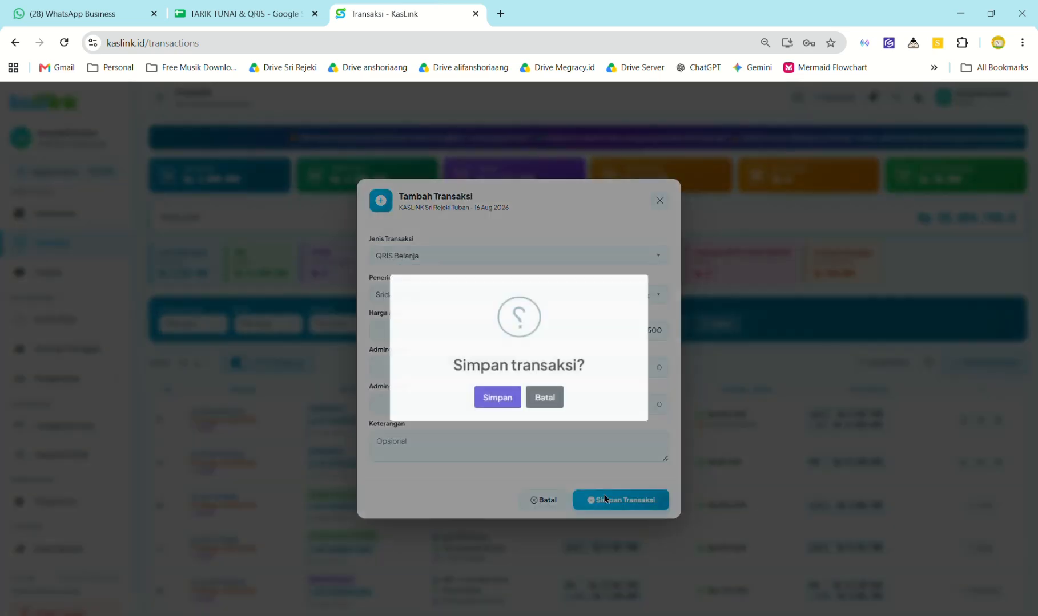
pyautogui.click(507, 397)
# Step: Look up the tarik tunai entry in row 1730 of the spreadsheet and start a Tarik Tunai EDC transaction in KasLink
pyautogui.hotkey('ctrl', 'shift', 'Tab')
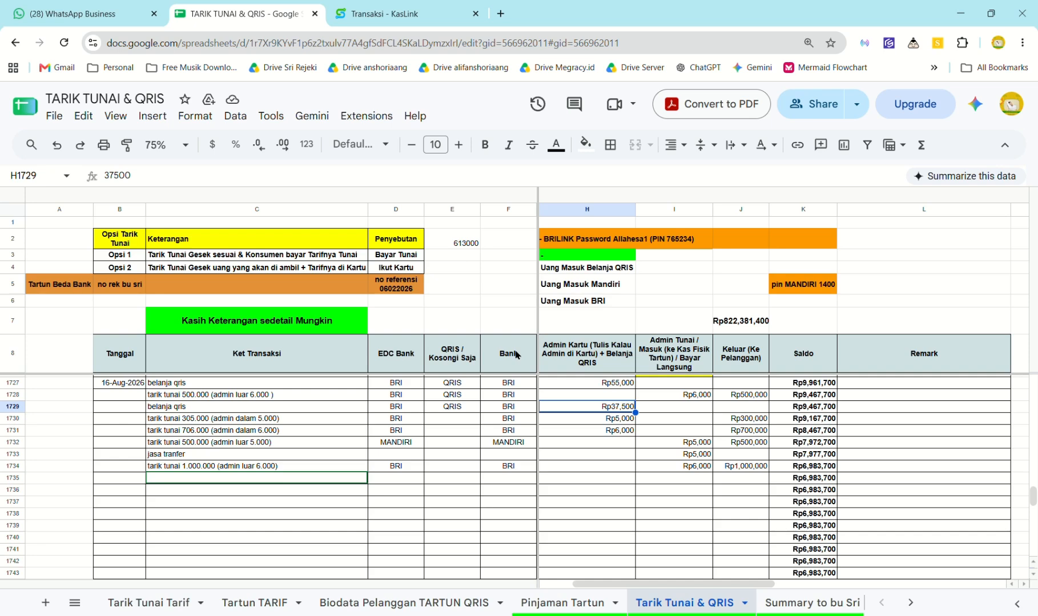
pyautogui.press('Down')
pyautogui.press('Right')
pyautogui.press('Right')
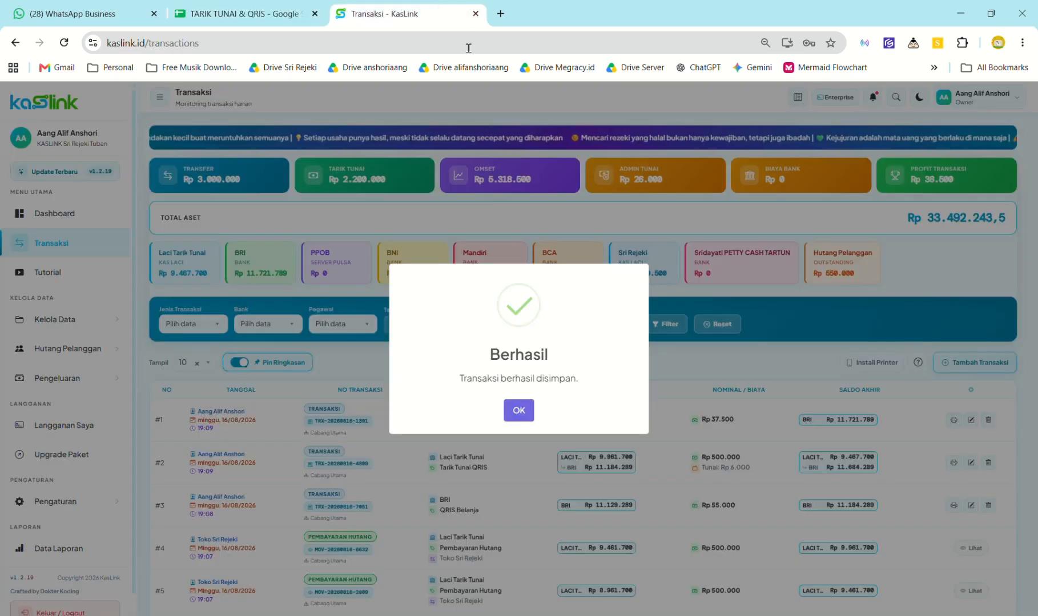
pyautogui.click(436, 12)
pyautogui.click(533, 406)
pyautogui.click(970, 364)
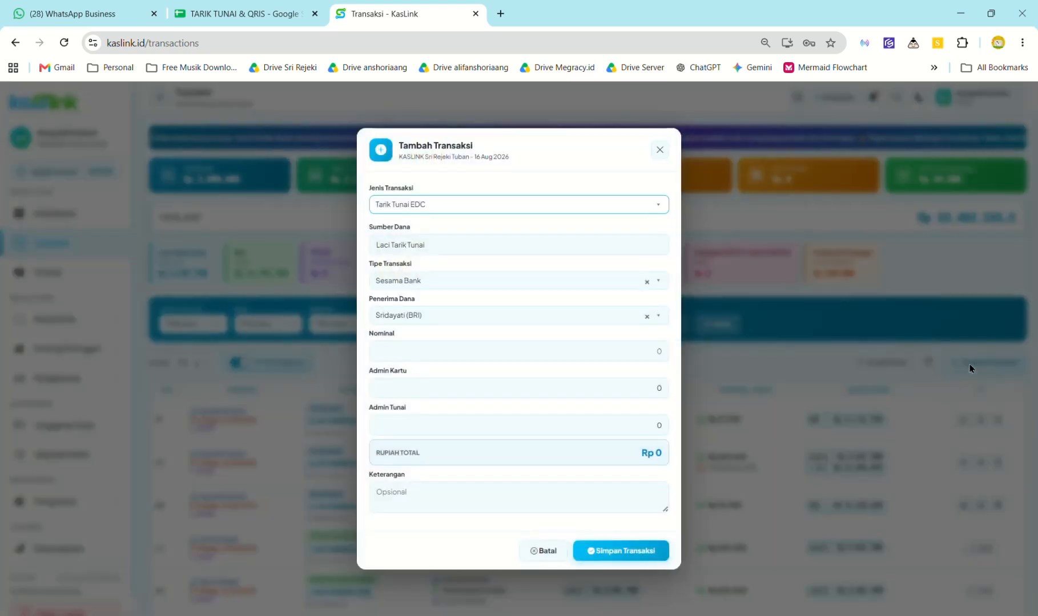
# Step: Set the Nominal of the Tarik Tunai EDC transaction to 300.000, keeping Sesama Bank and the BRI account
pyautogui.press('Tab')
pyautogui.press('Tab')
pyautogui.press('Tab')
pyautogui.write('3')
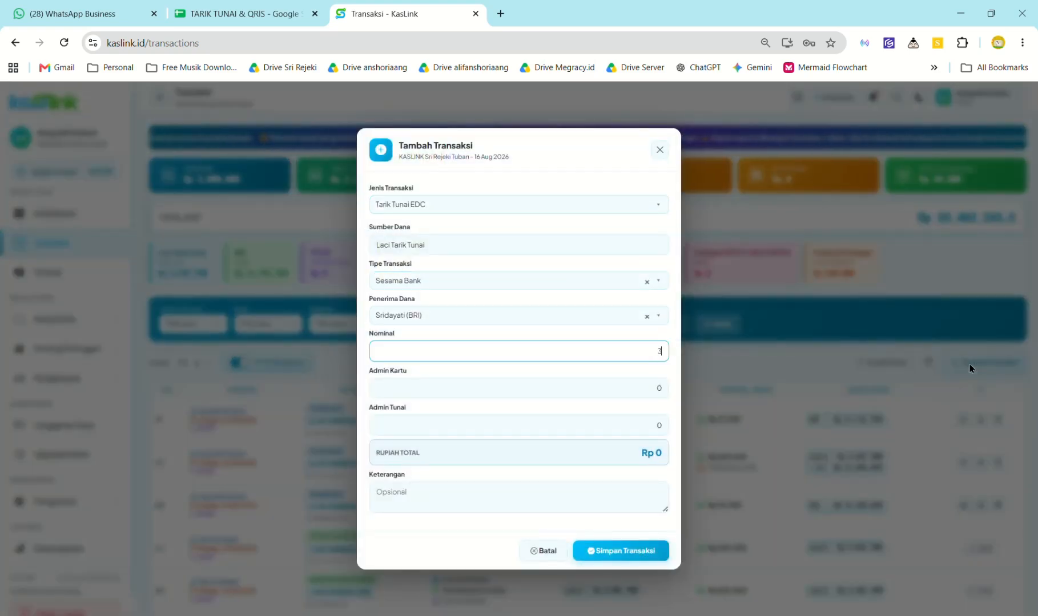
pyautogui.write('00.000')
pyautogui.press('Tab')
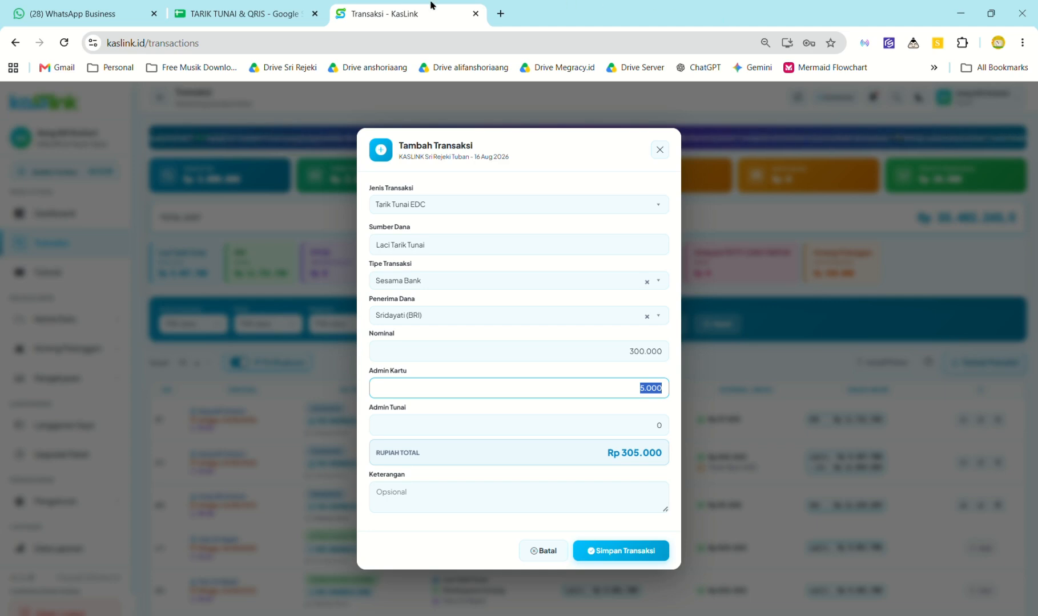
# Step: Check the card admin fee against row 1730 in the spreadsheet and save the 300.000 Tarik Tunai EDC transaction
pyautogui.click(269, 11)
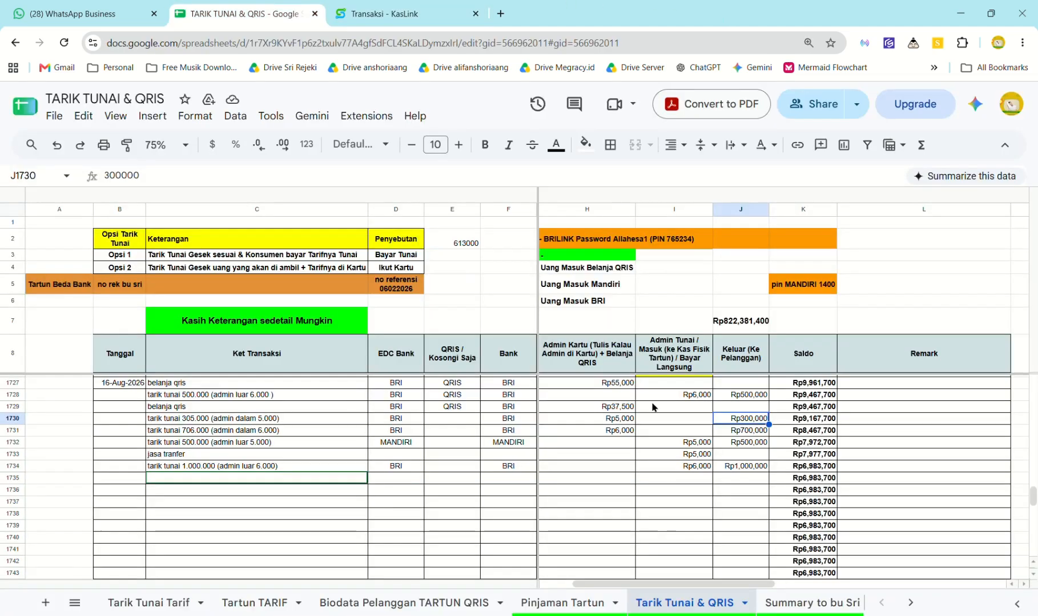
pyautogui.click(444, 22)
pyautogui.click(627, 549)
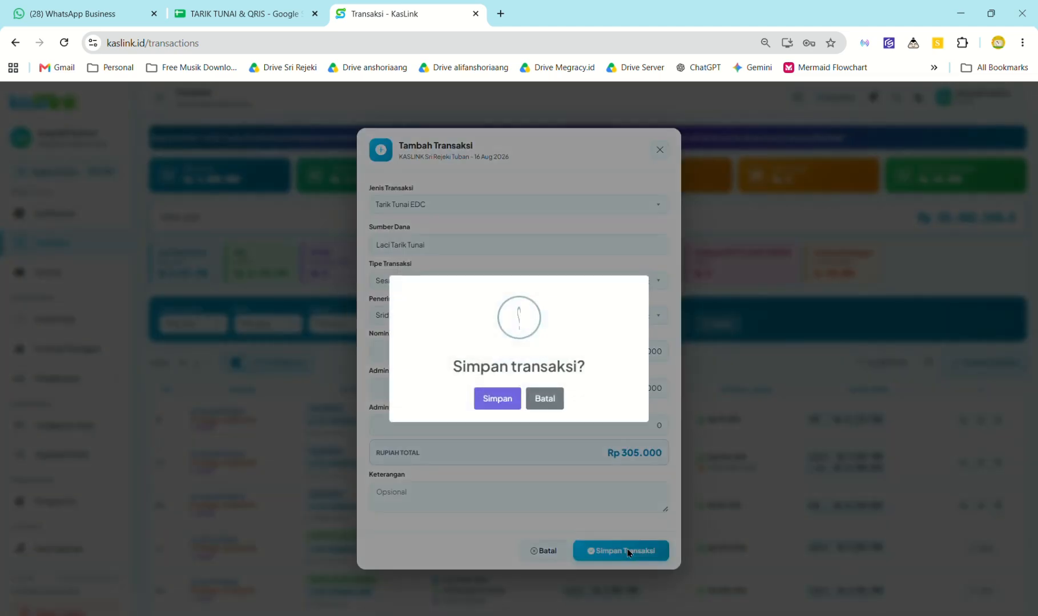
pyautogui.click(498, 401)
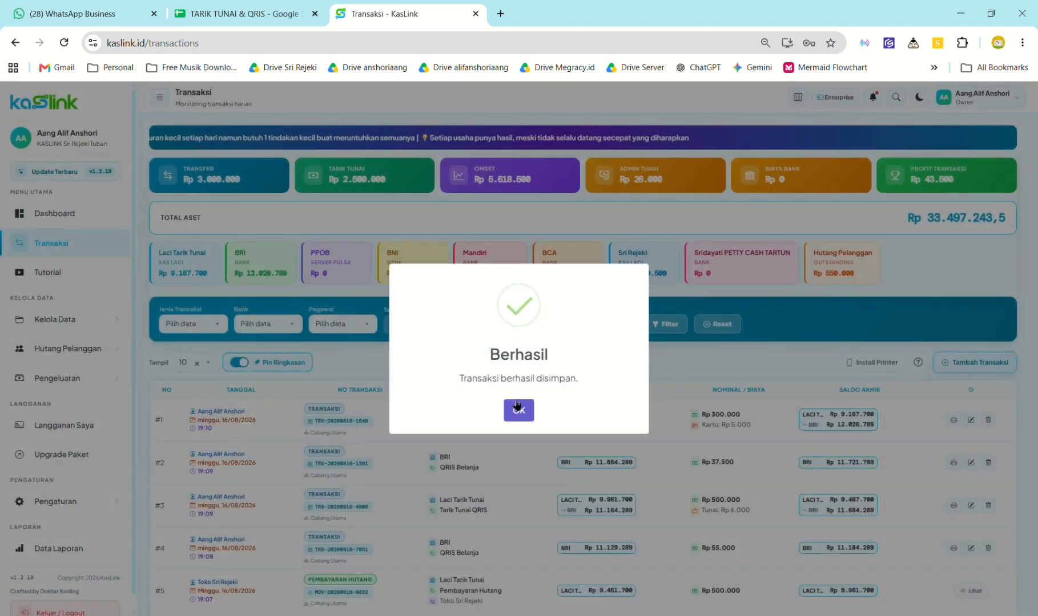
pyautogui.click(528, 410)
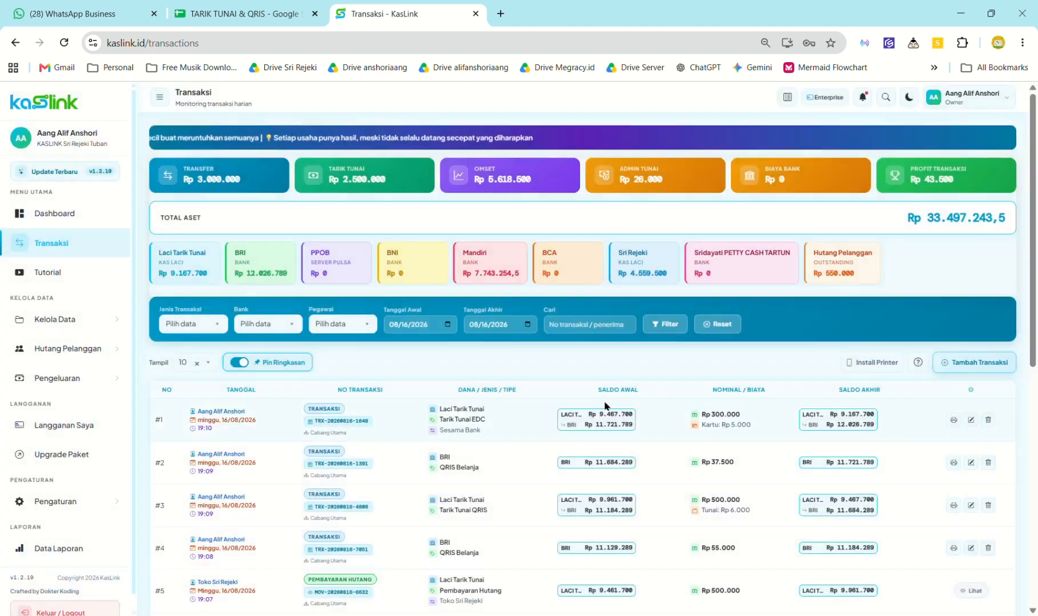
# Step: Open another new transaction in KasLink and look up the tarik tunai entry in row 1731 of the spreadsheet
pyautogui.click(950, 363)
pyautogui.click(240, 12)
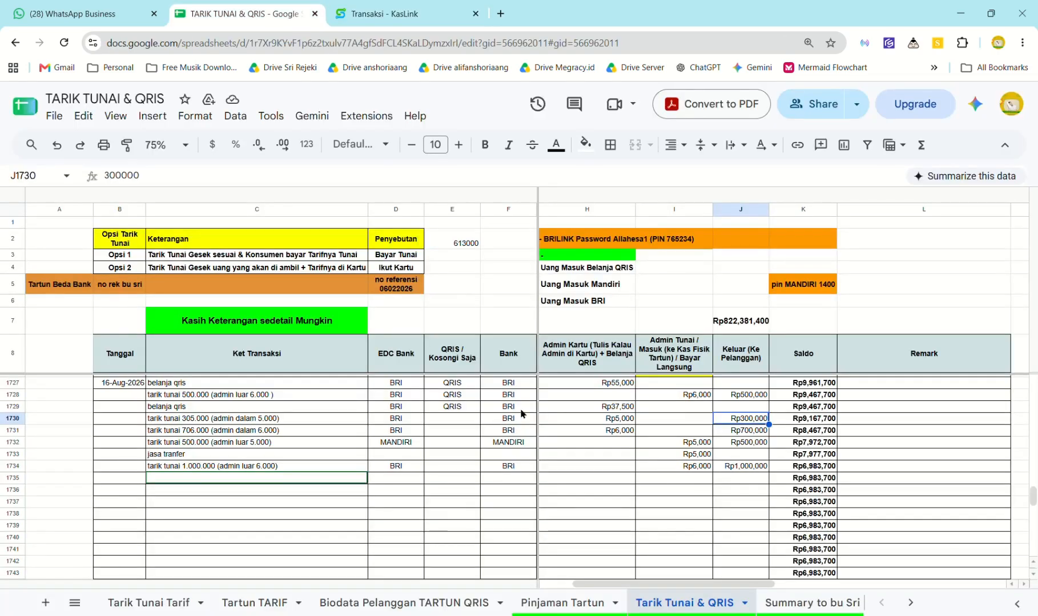
pyautogui.press('Down')
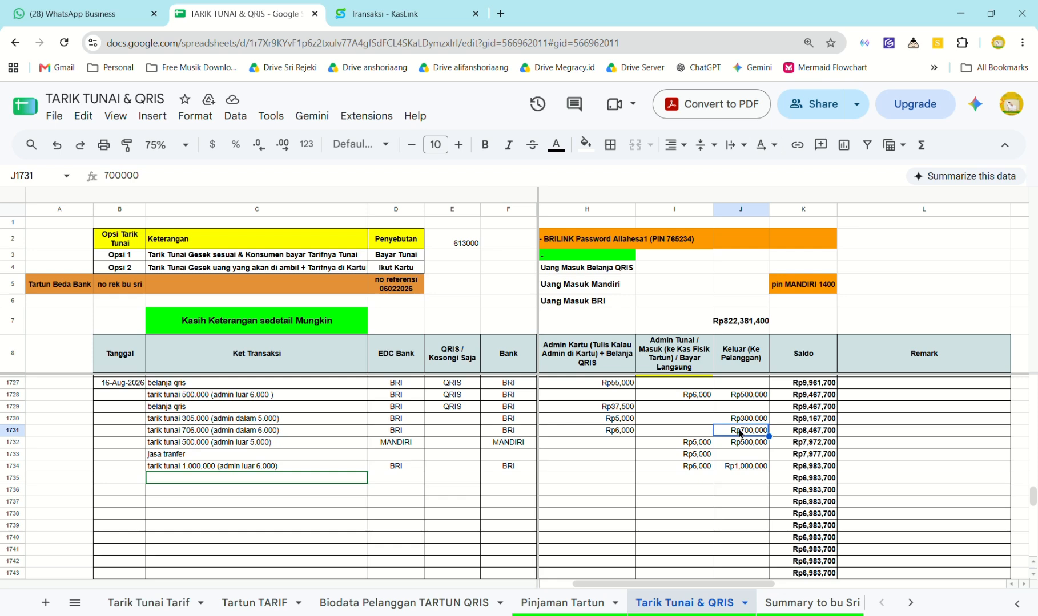
# Step: Set the Tarik Tunai EDC transaction's Nominal to 700.000 in KasLink and save it with the Admin Kartu of 6.000
pyautogui.hotkey('ctrl', 'Tab')
pyautogui.press('Tab')
pyautogui.press('Tab')
pyautogui.press('Tab')
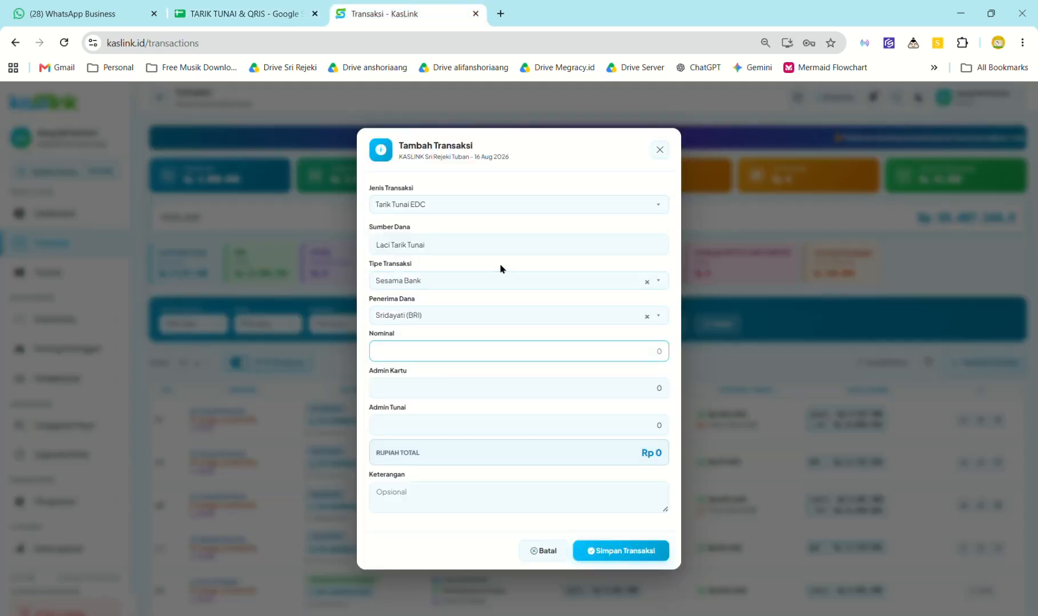
pyautogui.write('7000000')
pyautogui.press('Tab')
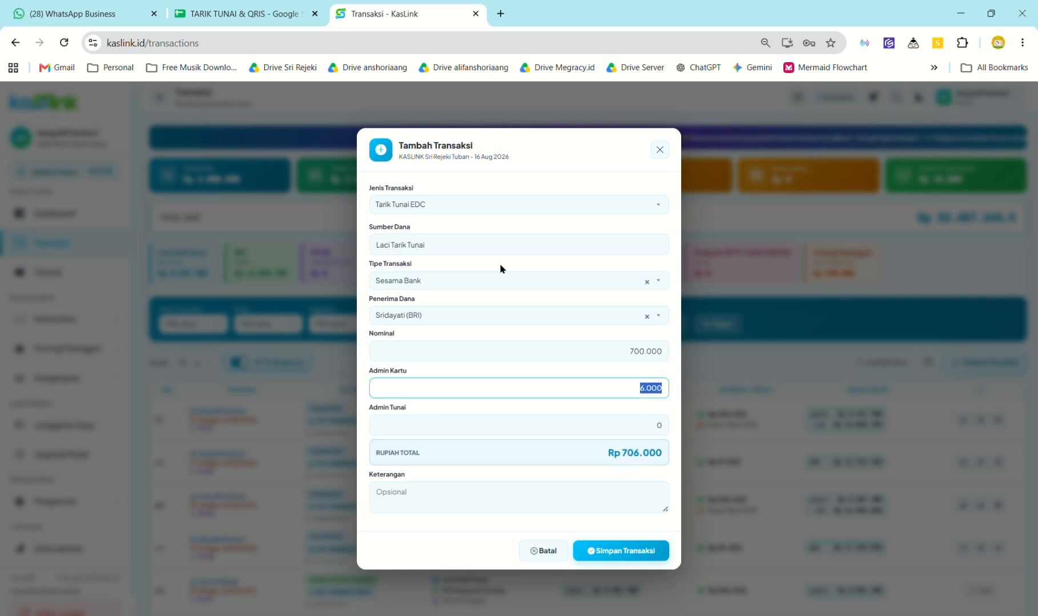
pyautogui.click(614, 548)
pyautogui.click(498, 399)
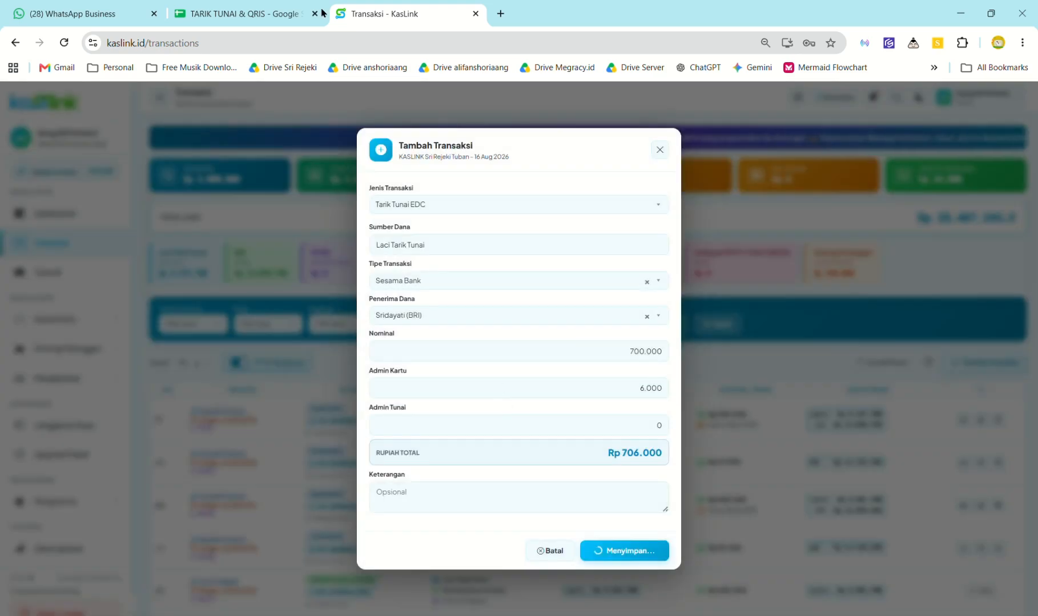
# Step: Look up the MANDIRI tarik tunai entry in row 1732 of the spreadsheet and start a new Tarik Tunai EDC transaction in KasLink
pyautogui.hotkey('ctrl', 'shift', 'Tab')
pyautogui.press('Down')
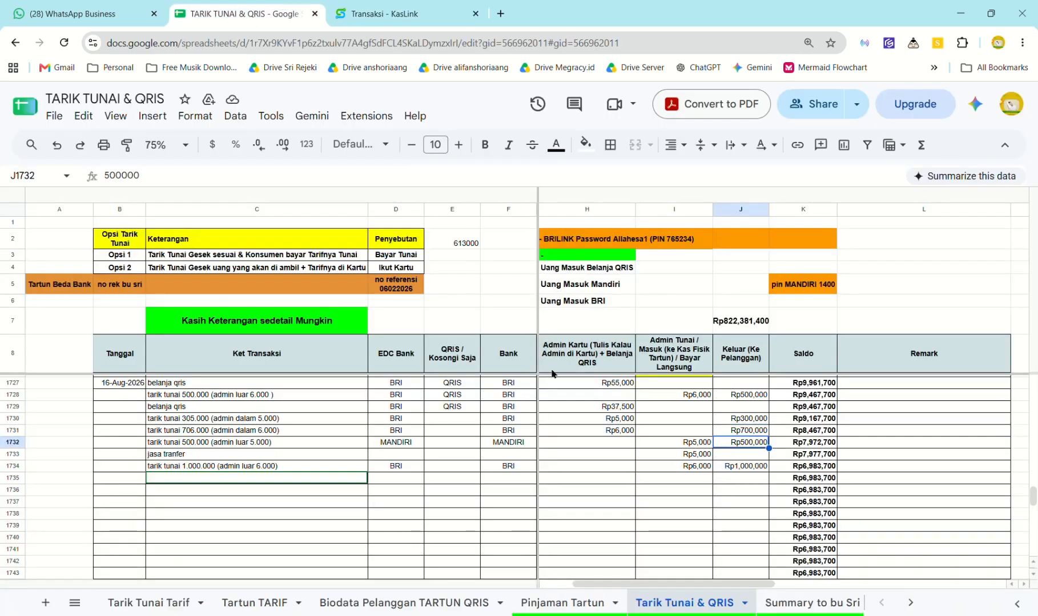
pyautogui.click(406, 6)
pyautogui.click(520, 409)
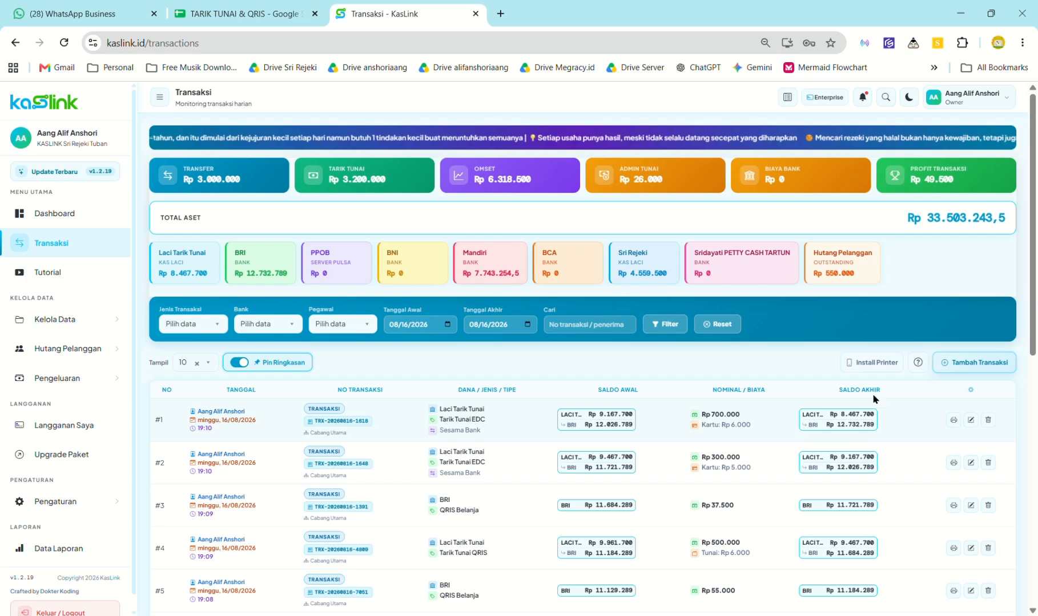
pyautogui.click(956, 365)
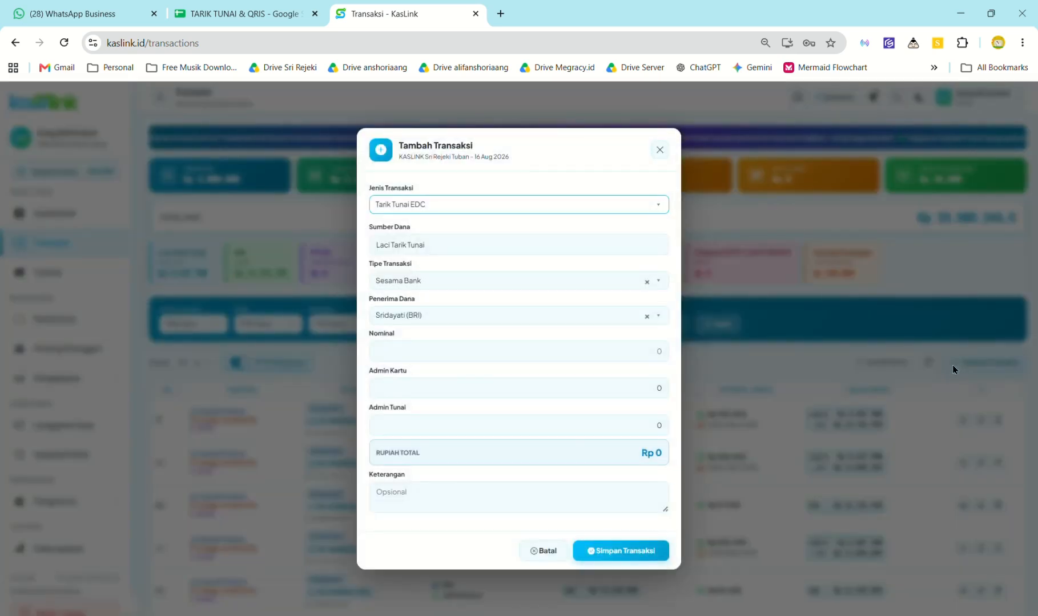
# Step: Change the Penerima Dana of the new Tarik Tunai EDC transaction to the Mandiri account
pyautogui.press('Tab')
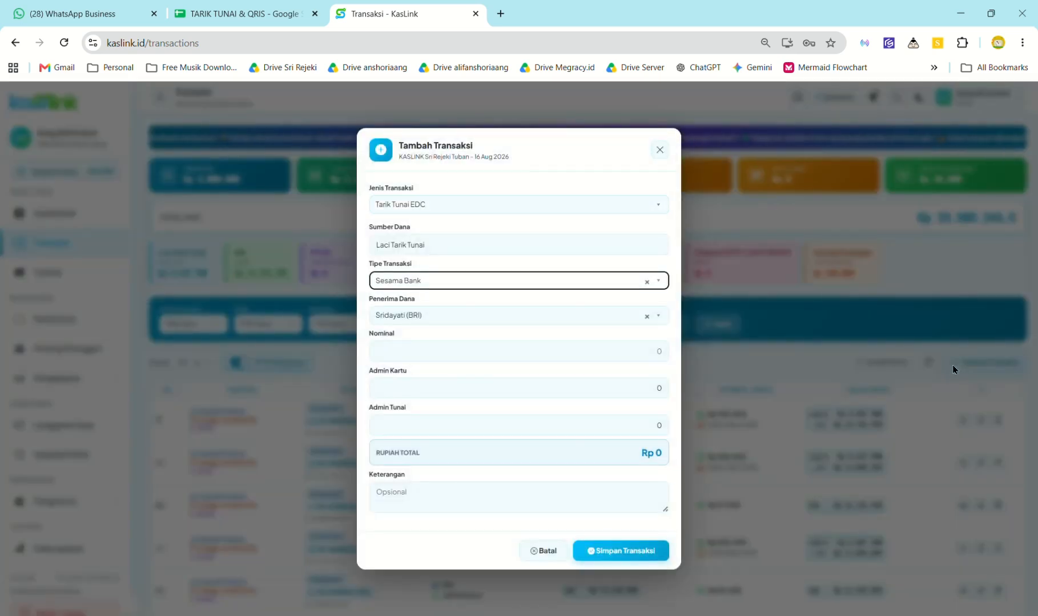
pyautogui.press('Tab')
pyautogui.press('Return')
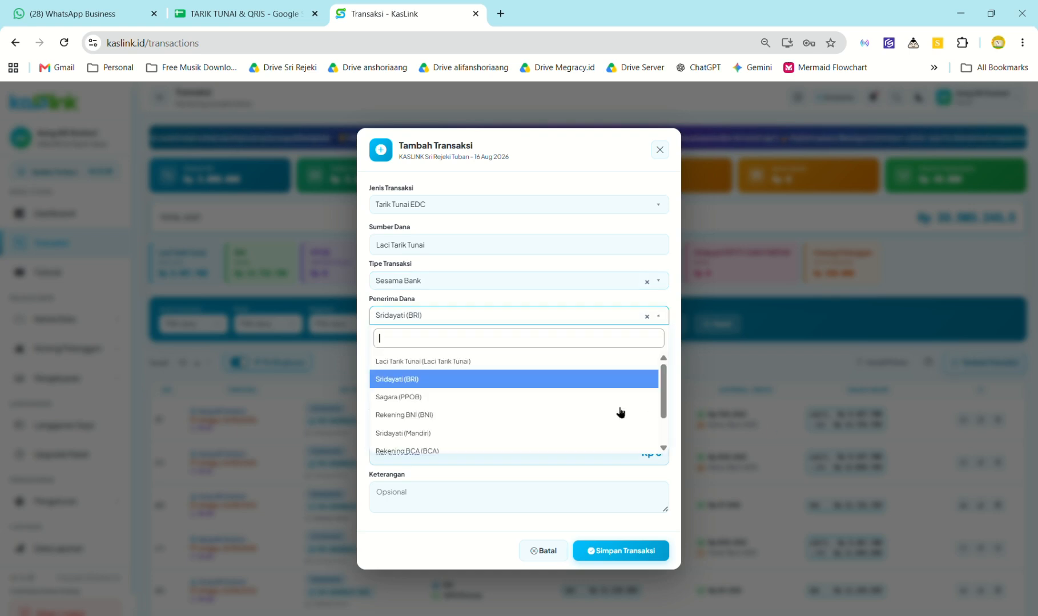
pyautogui.click(445, 431)
# Step: Recheck row 1732 in the spreadsheet and set the Nominal of the Mandiri withdrawal to 500.000
pyautogui.click(549, 359)
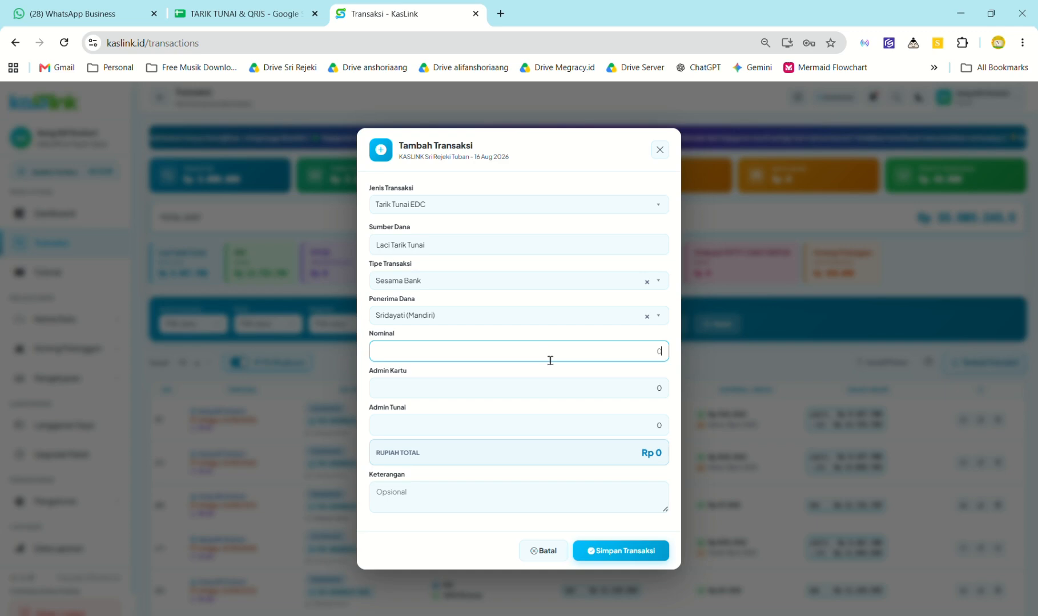
pyautogui.click(284, 6)
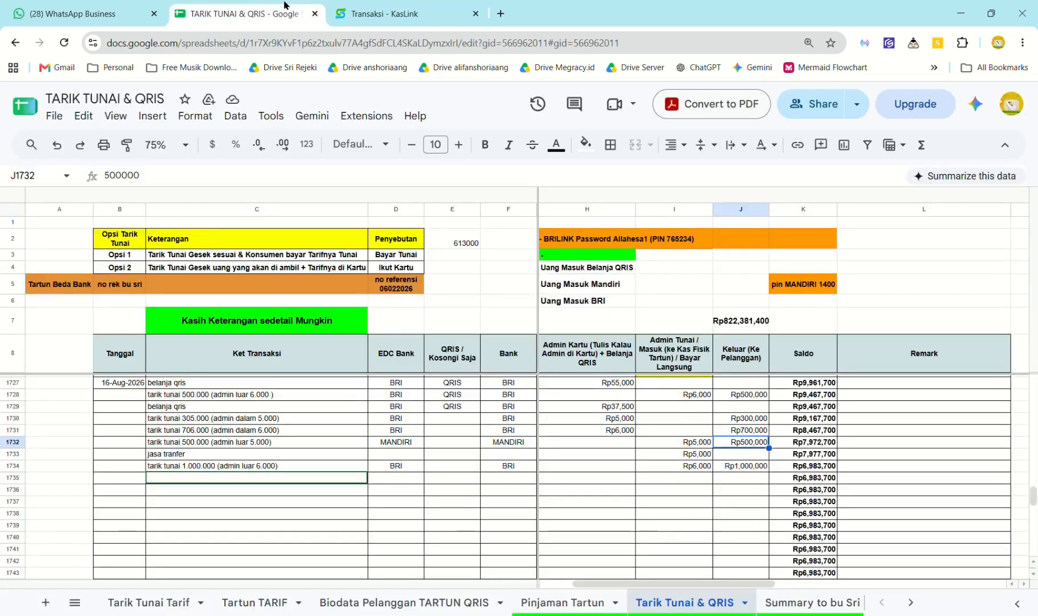
pyautogui.click(386, 7)
pyautogui.write('5000000')
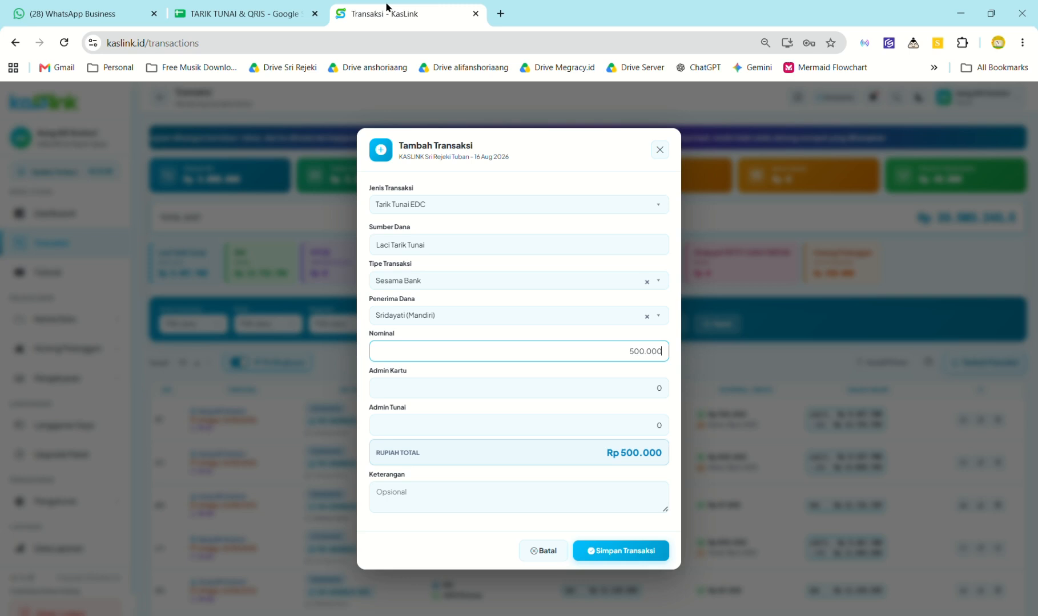
# Step: Set the Admin Kartu to 0 and the Admin Tunai to 5.000 for the Mandiri withdrawal
pyautogui.press('Tab')
pyautogui.write('0')
pyautogui.press('Tab')
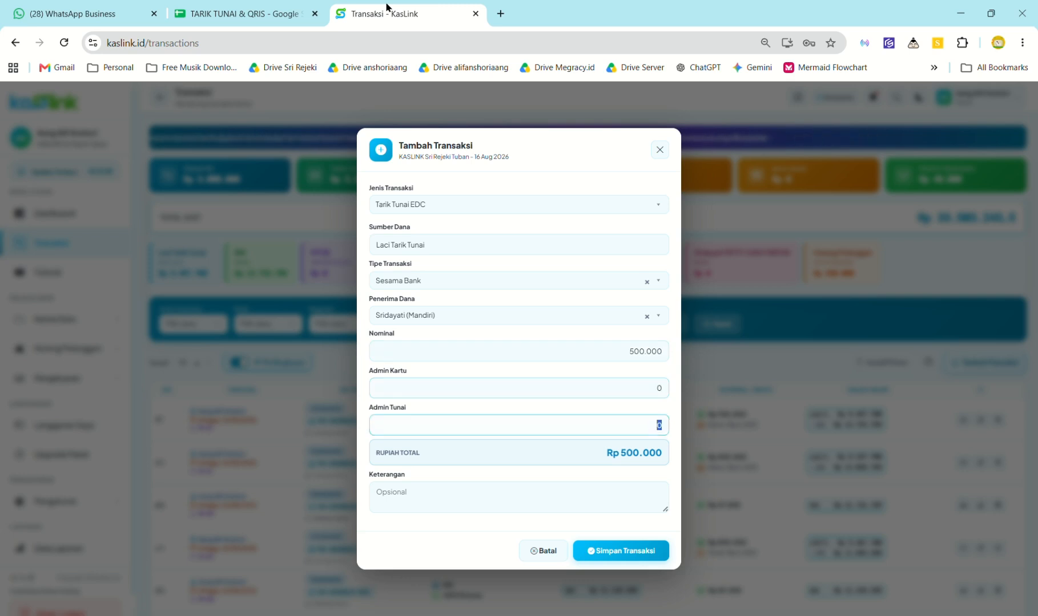
pyautogui.write('50')
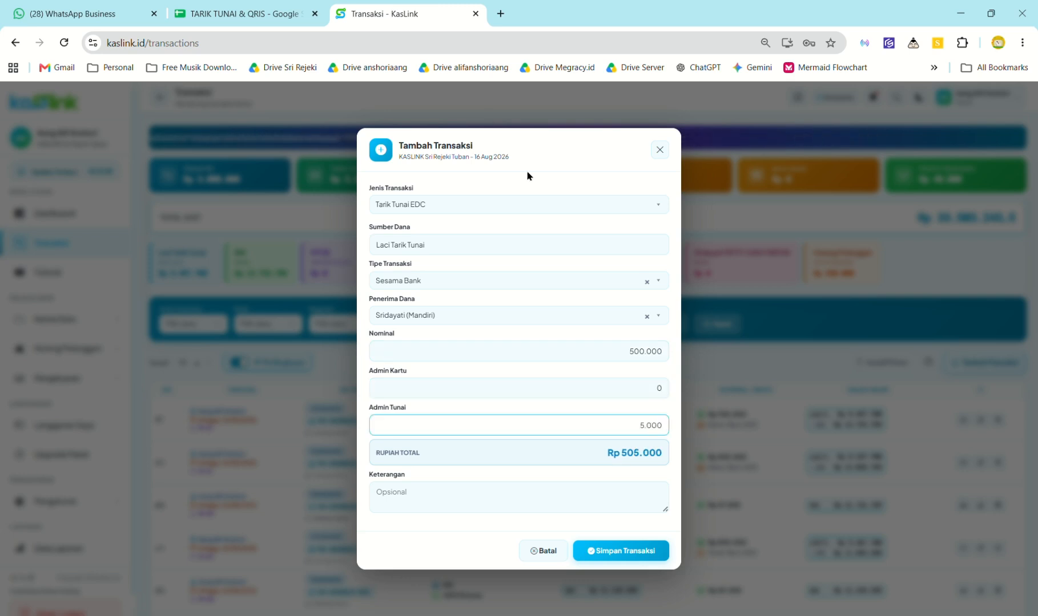
# Step: Save the 500.000 Mandiri withdrawal in KasLink and compare its cash balance with row 1732 of the spreadsheet
pyautogui.click(601, 551)
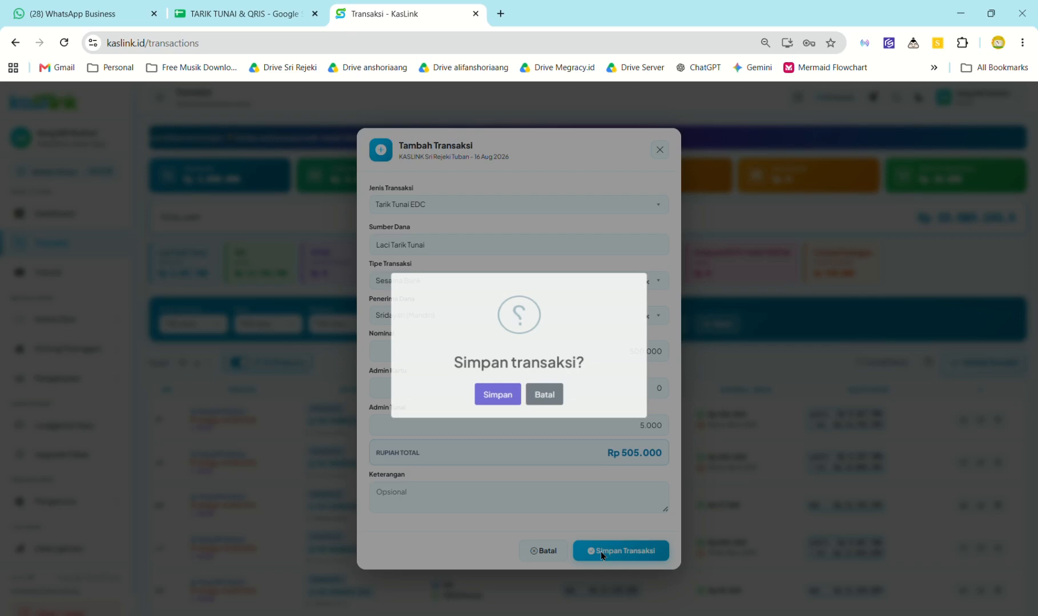
pyautogui.click(496, 403)
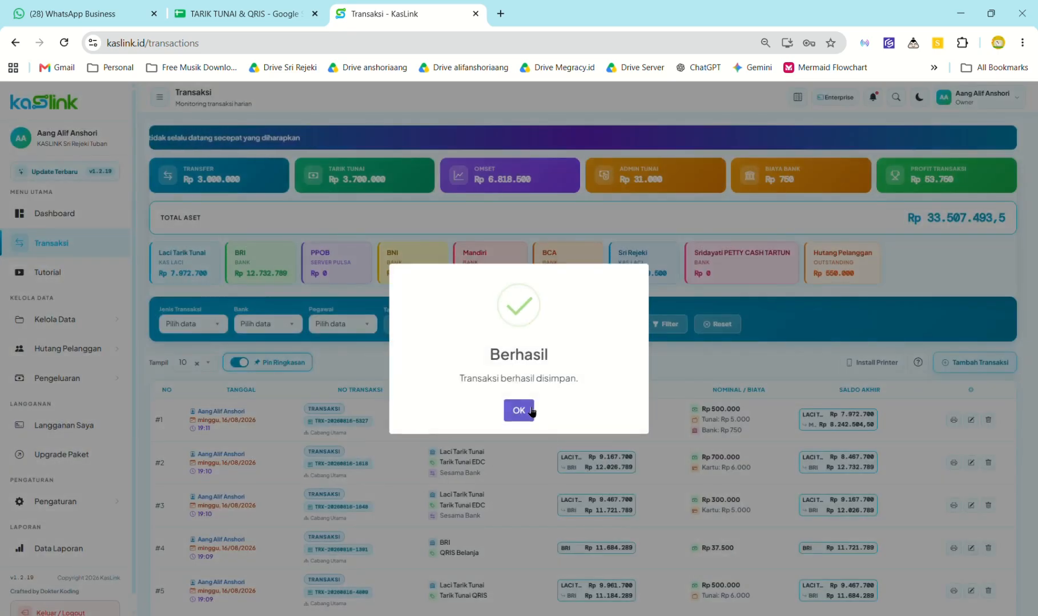
pyautogui.click(528, 411)
pyautogui.click(264, 12)
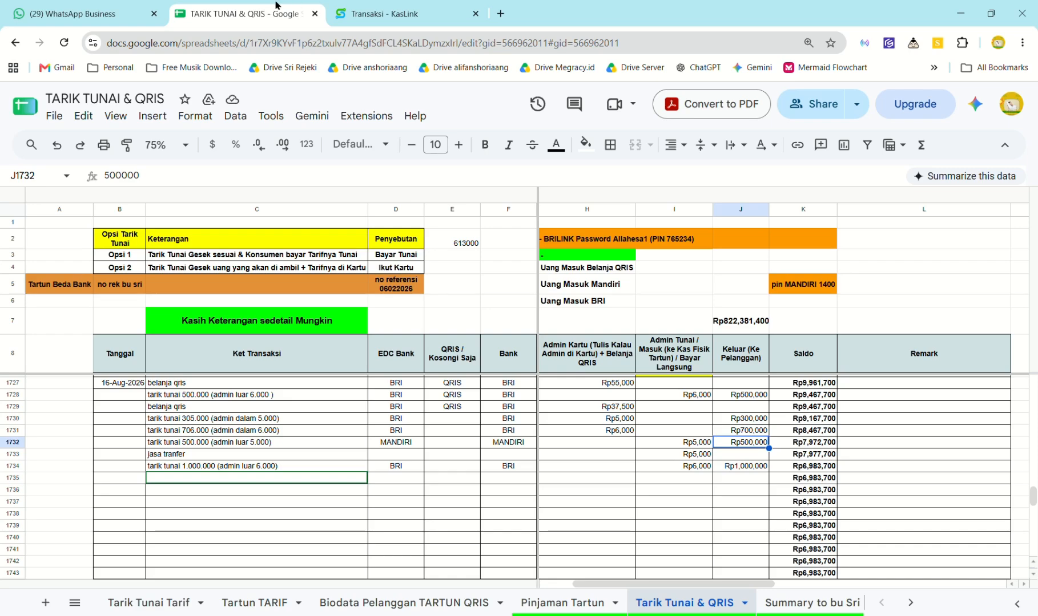
pyautogui.click(388, 12)
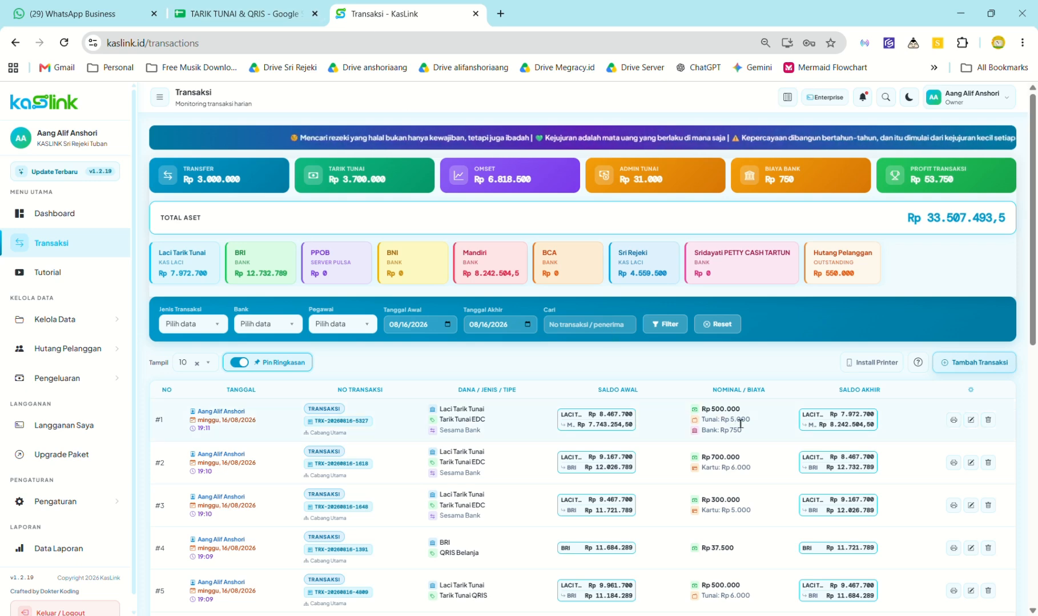
# Step: Look up the bank charge for a Rp500,000 debit withdrawal in the Tarik Tunai Tarif sheet and compare it with KasLink
pyautogui.click(276, 6)
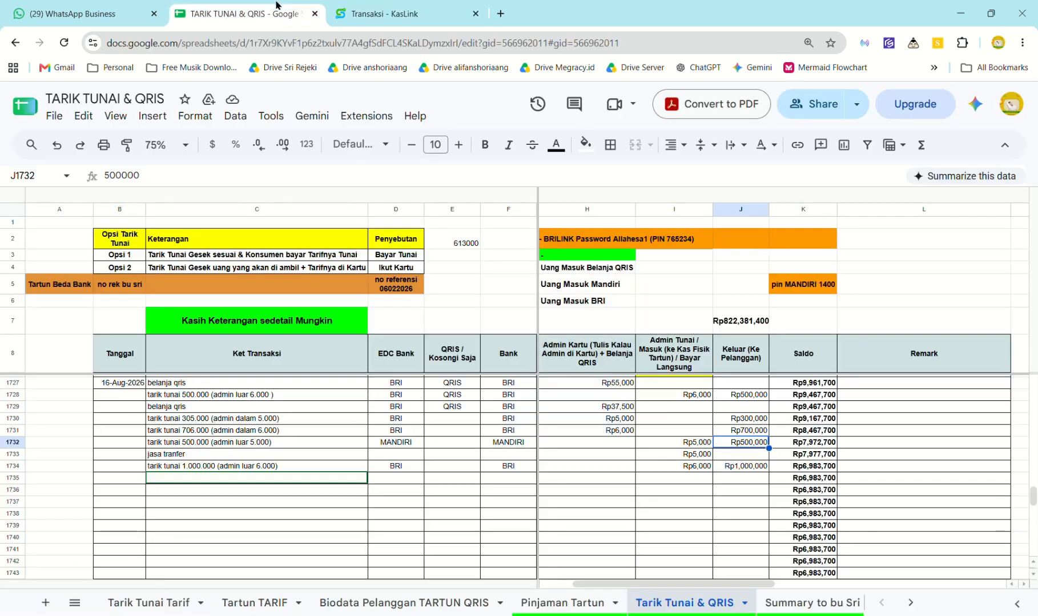
pyautogui.click(179, 599)
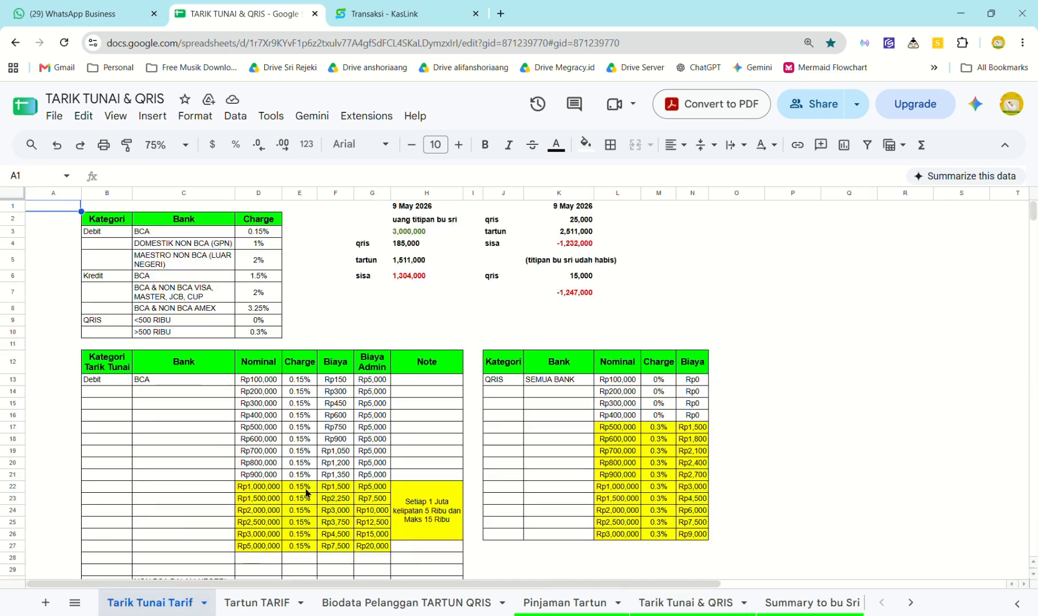
pyautogui.scroll(-1, 307, 493)
pyautogui.click(306, 418)
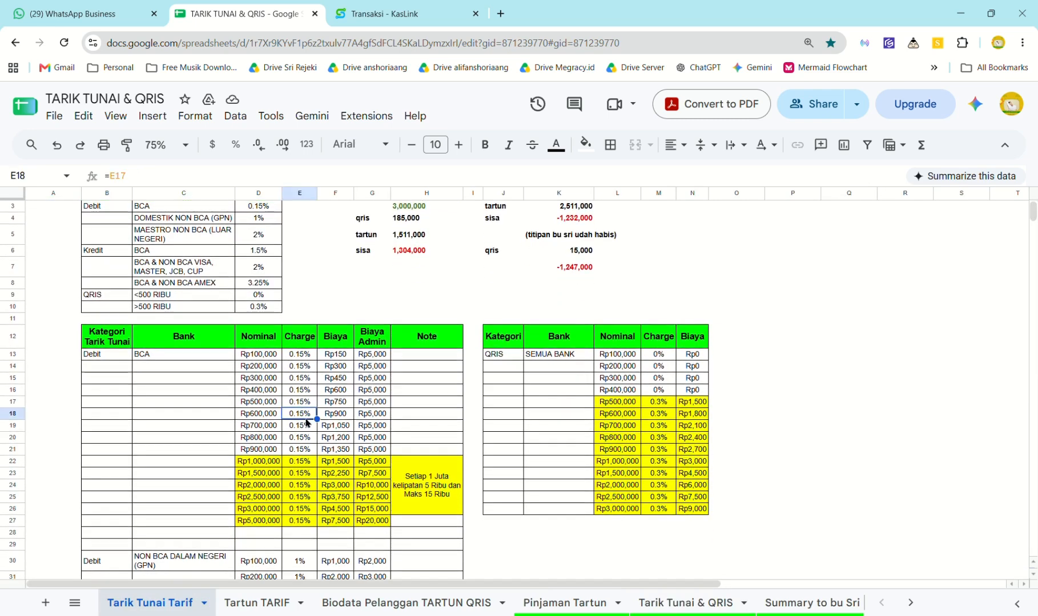
pyautogui.scroll(2, 308, 424)
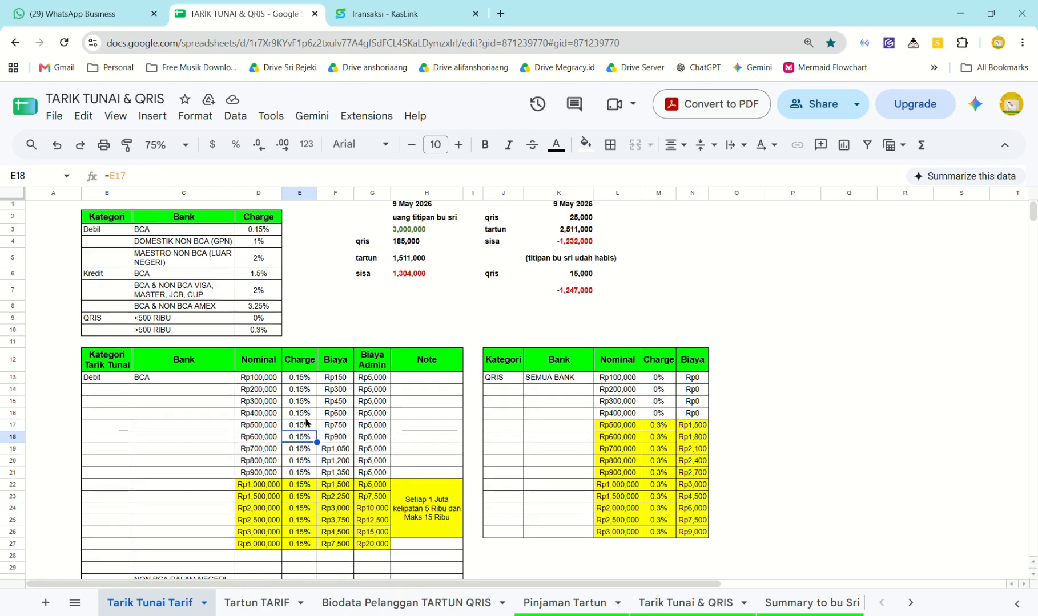
pyautogui.click(374, 13)
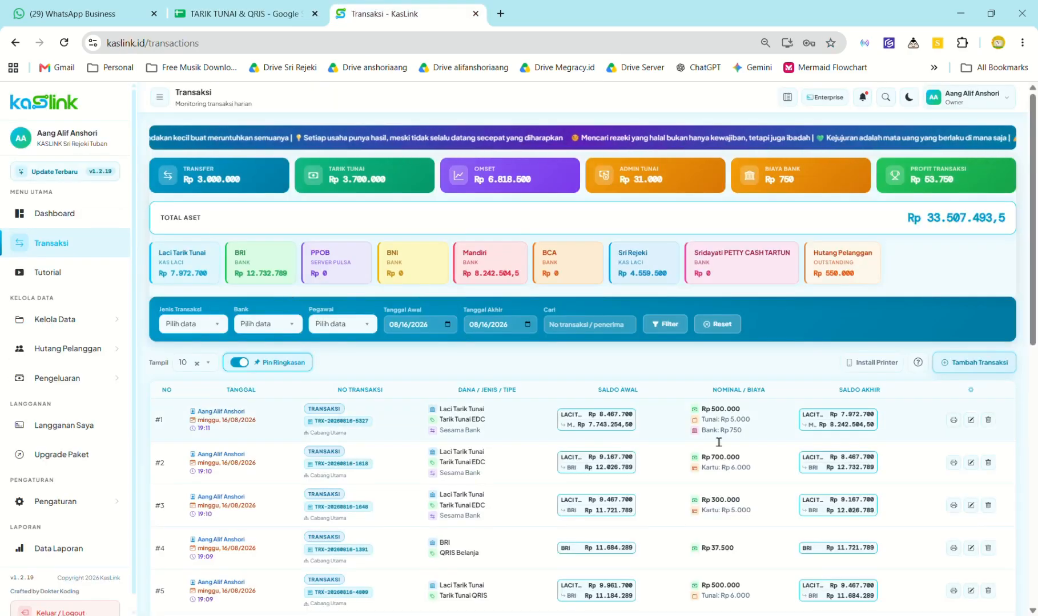
# Step: In the Tarik Tunai & QRIS sheet, copy the remark "Nominal 500K" from row 1723 to the jasa tranfer entry in row 1733
pyautogui.click(250, 8)
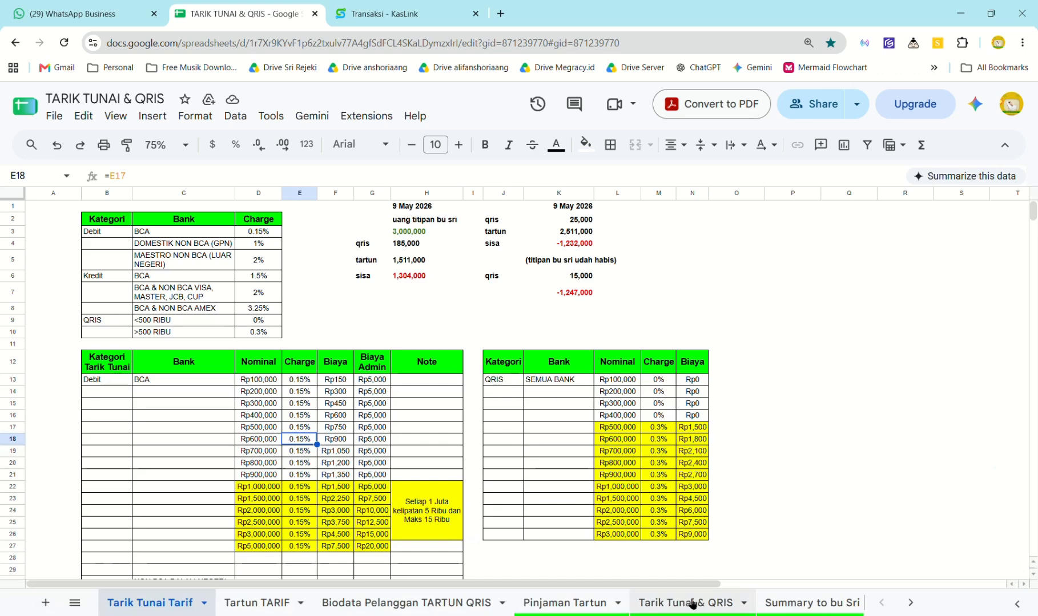
pyautogui.click(713, 603)
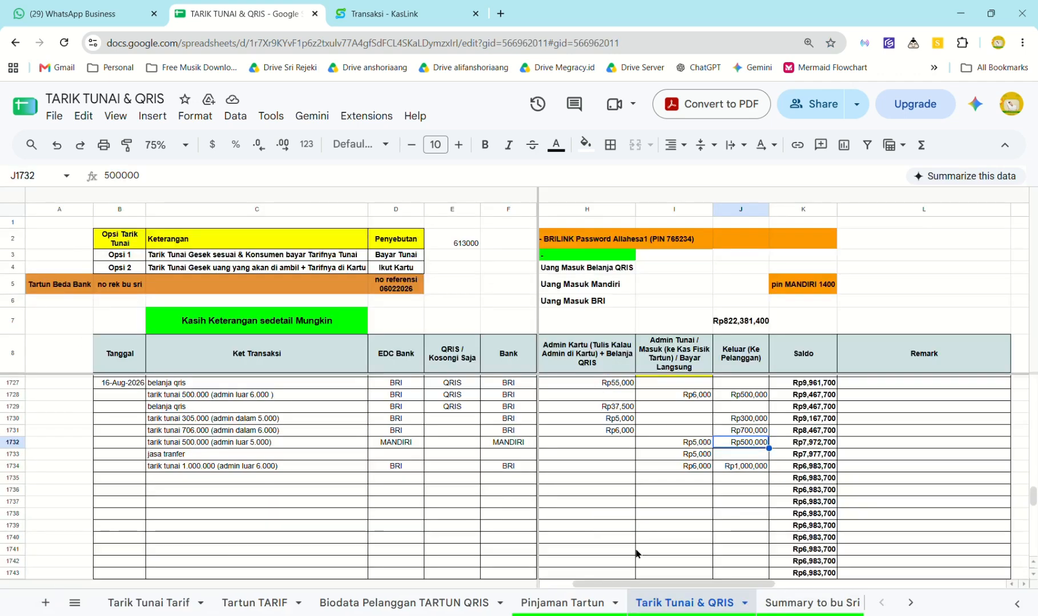
pyautogui.press('Down')
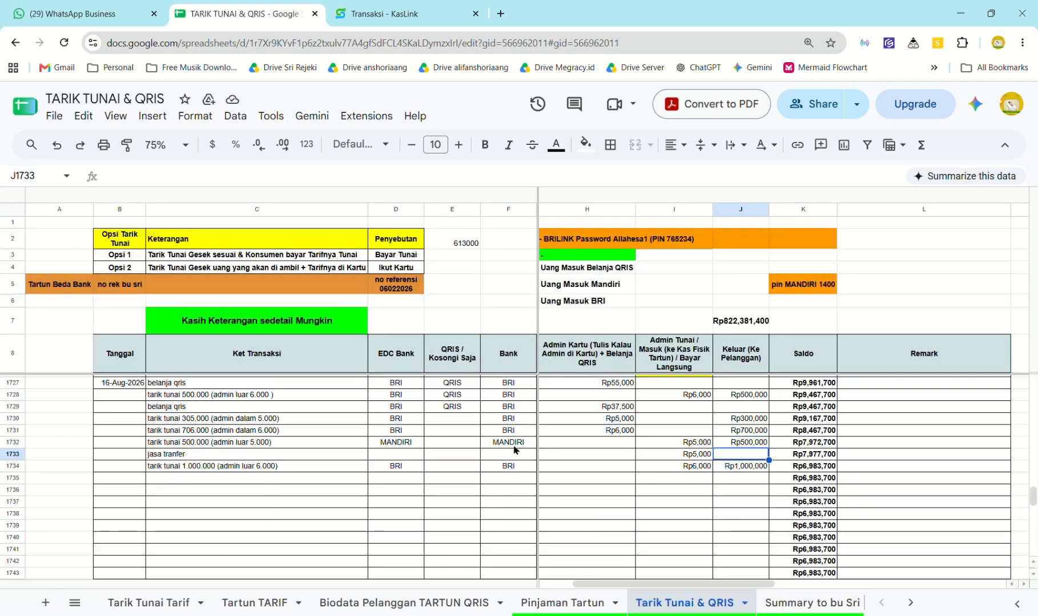
pyautogui.press('Right')
pyautogui.press('Right')
pyautogui.hotkey('ctrl', 'Up')
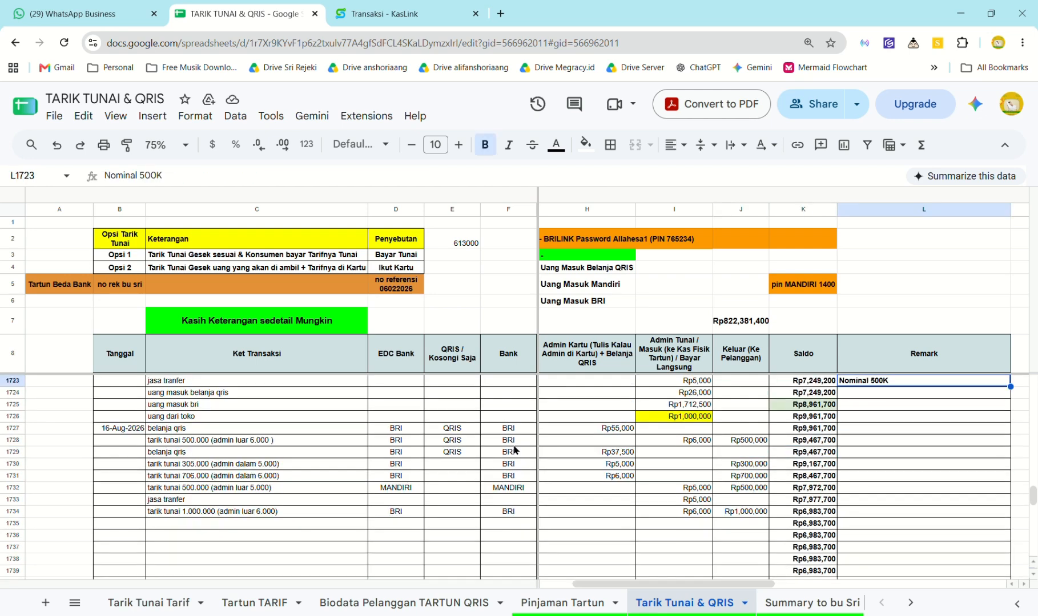
pyautogui.hotkey('ctrl', 'c')
pyautogui.press('Down')
pyautogui.press('Down')
pyautogui.press('Down')
pyautogui.press('Down')
pyautogui.press('Down')
pyautogui.press('Down')
pyautogui.press('Down')
pyautogui.press('Down')
pyautogui.press('Down')
pyautogui.press('Down')
pyautogui.press('Down')
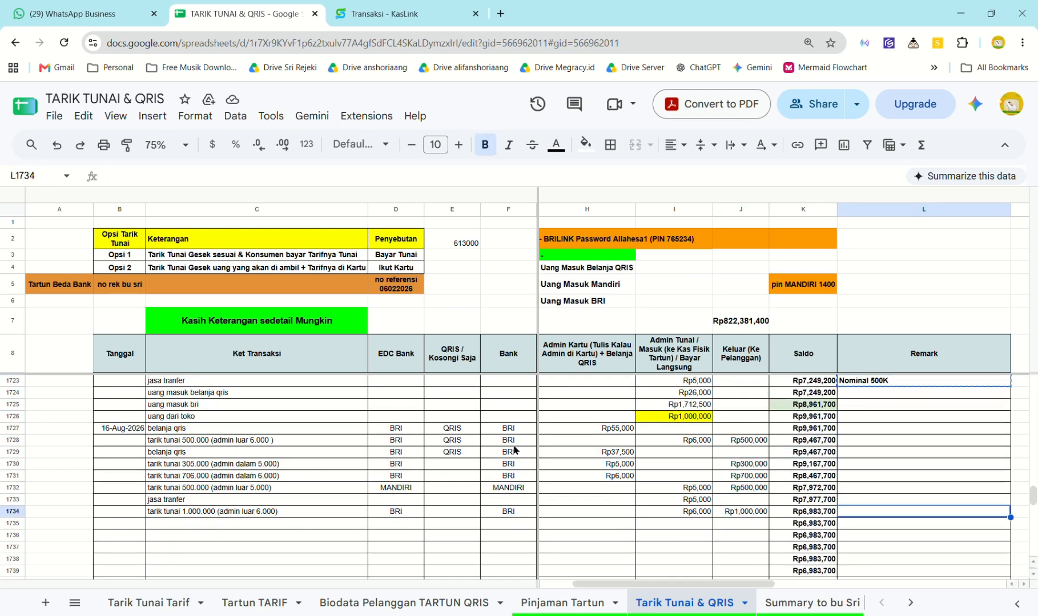
pyautogui.press('Up')
pyautogui.hotkey('ctrl', 'v')
# Step: Start a new Jasa Transfer transaction in KasLink with a Nominal of 500.000
pyautogui.click(400, 13)
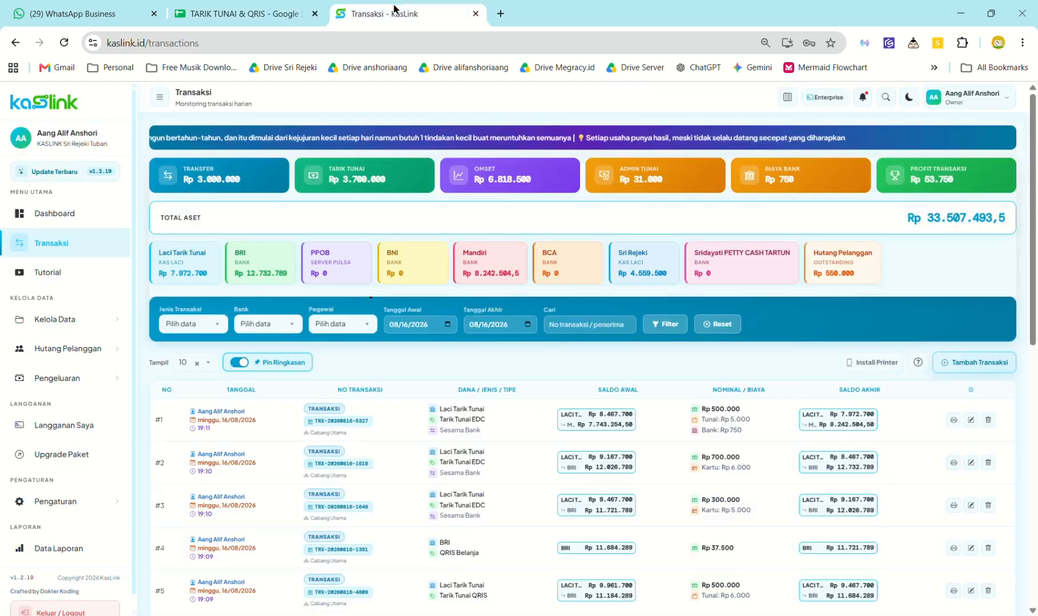
pyautogui.click(991, 360)
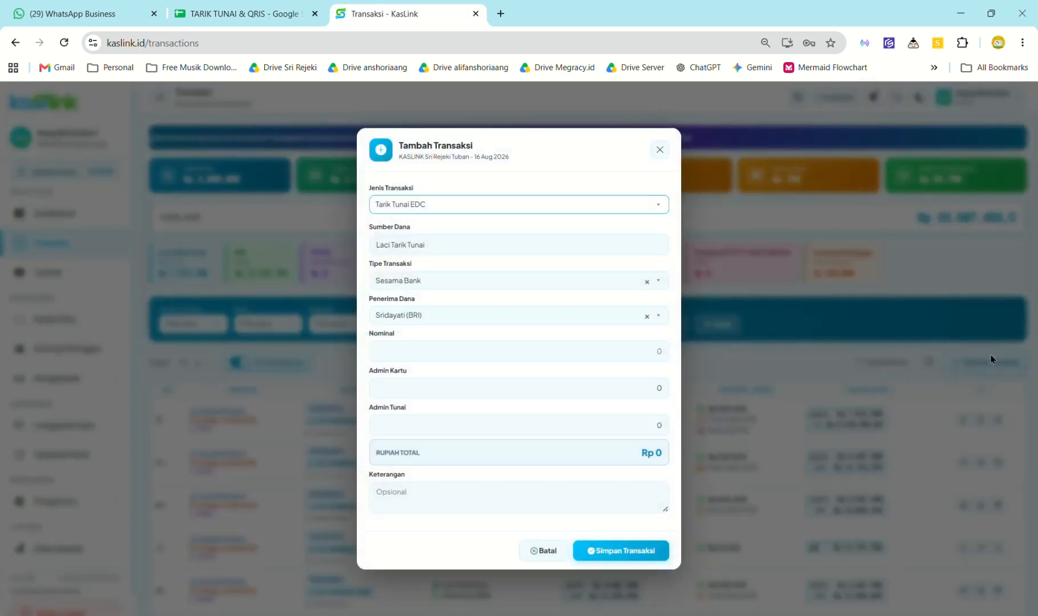
pyautogui.press('Down')
pyautogui.press('Down')
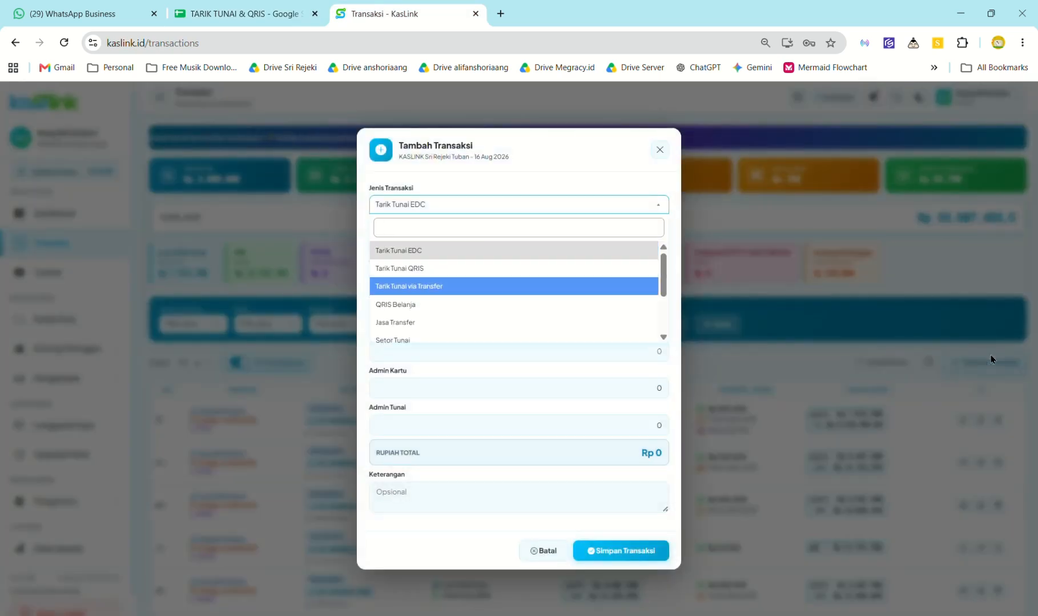
pyautogui.press('Down')
pyautogui.press('Down')
pyautogui.press('Return')
pyautogui.press('Tab')
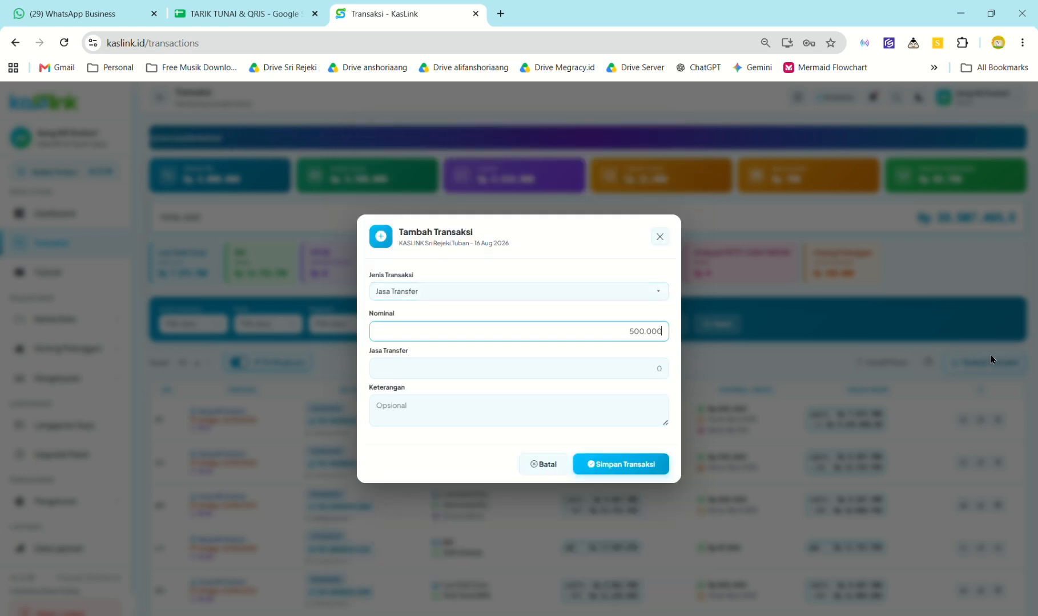
# Step: Recheck row 1733 in the spreadsheet and set the Jasa Transfer fee to 5.000 in KasLink
pyautogui.press('Tab')
pyautogui.click(257, 5)
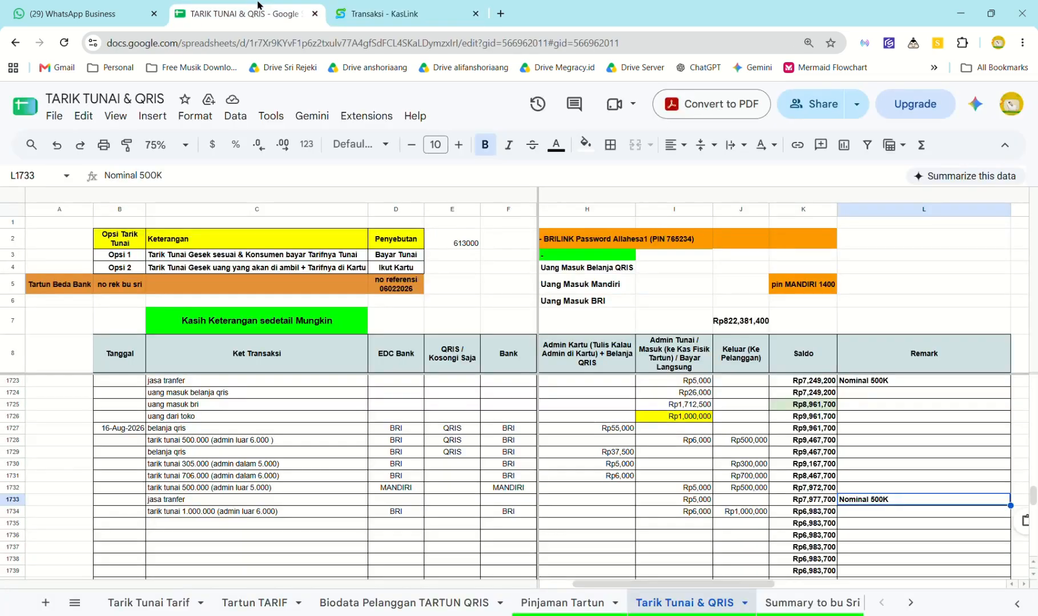
pyautogui.click(392, 6)
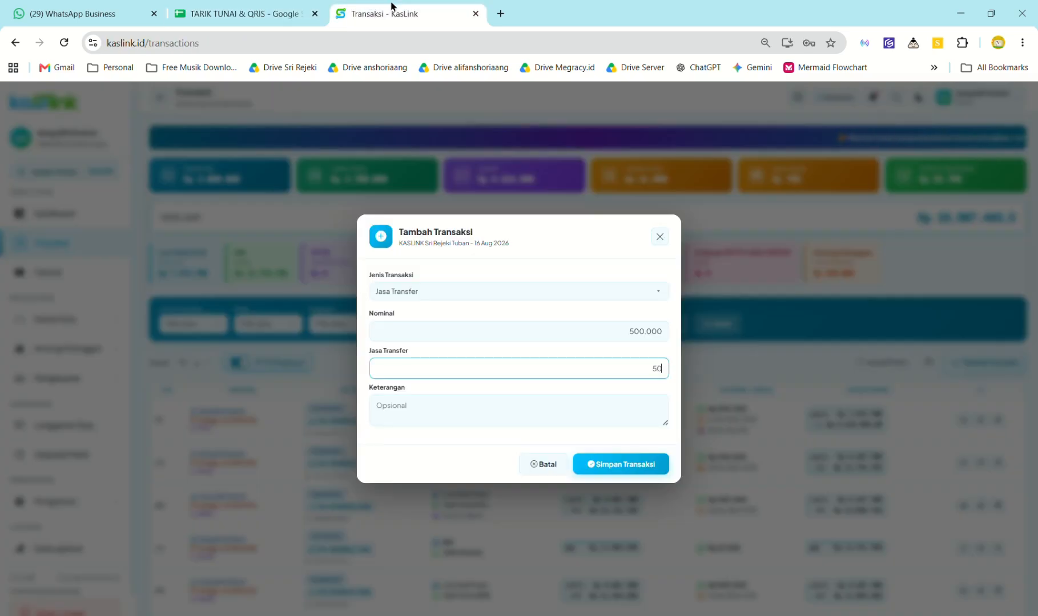
pyautogui.click(269, 6)
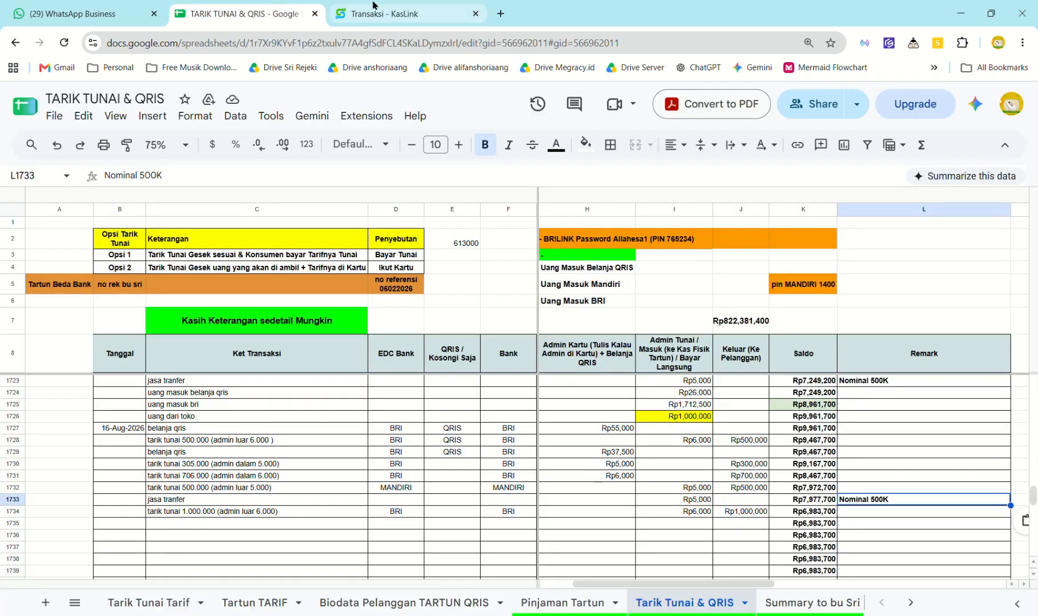
pyautogui.click(342, 7)
# Step: Save the Jasa Transfer transaction and close the success message
pyautogui.click(606, 468)
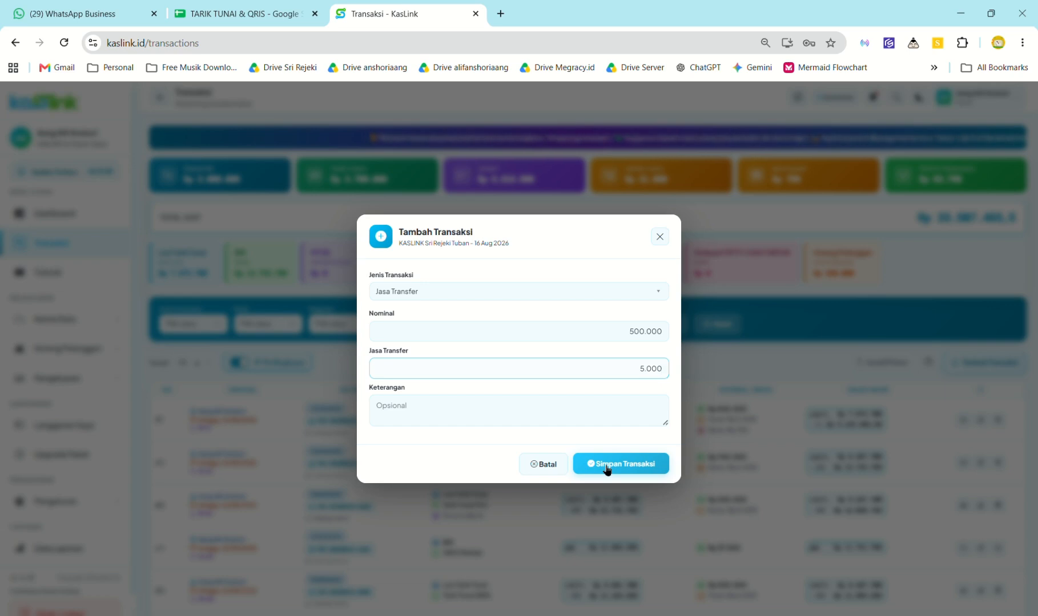
pyautogui.click(506, 401)
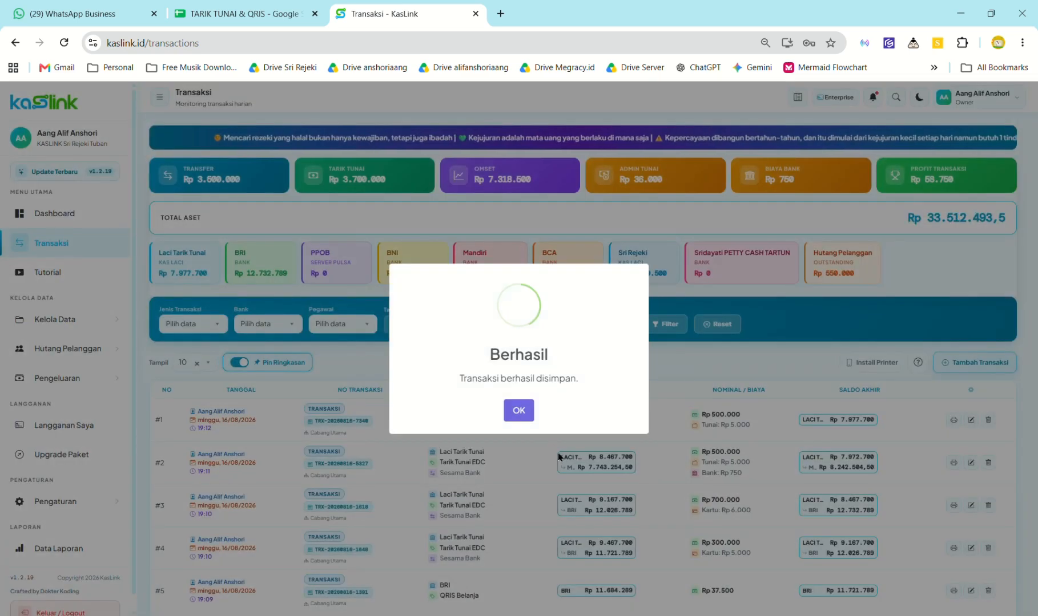
pyautogui.click(518, 409)
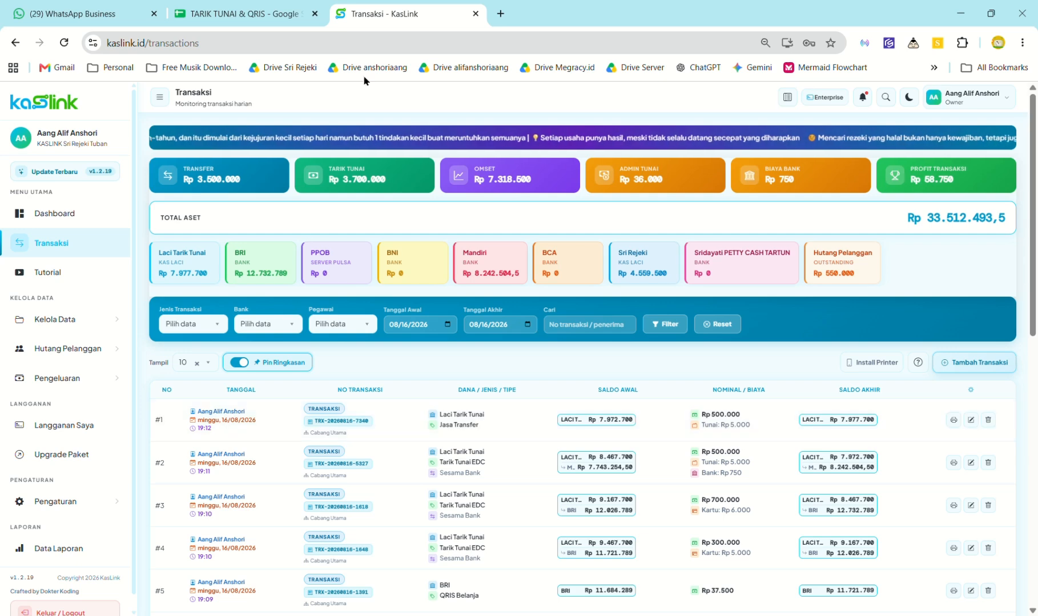
# Step: Check the balance in row 1733 and look up the BRI tarik tunai entry in row 1734 of the spreadsheet
pyautogui.click(279, 8)
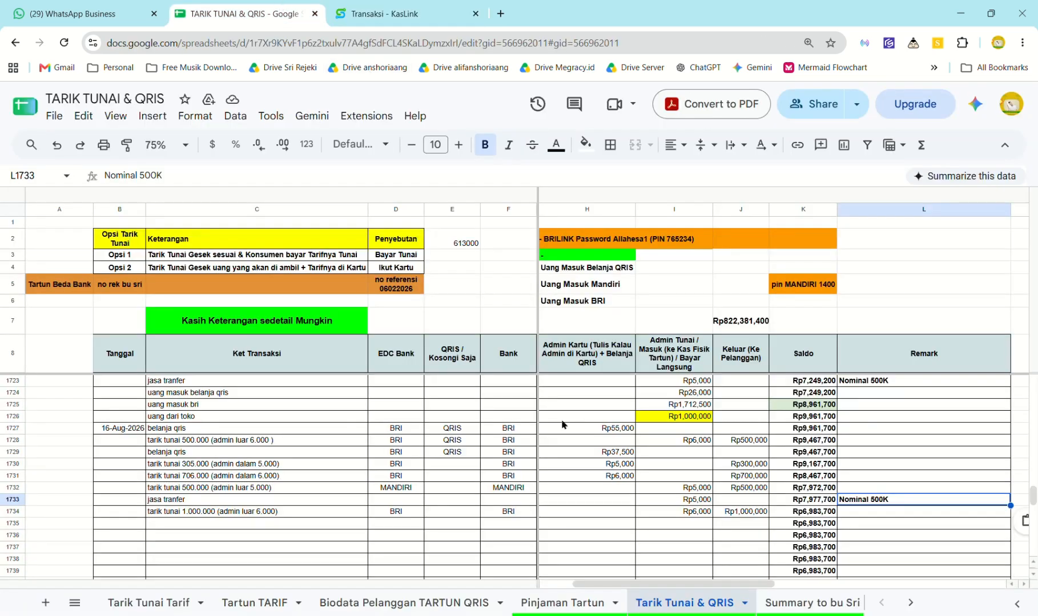
pyautogui.press('Left')
pyautogui.press('Down')
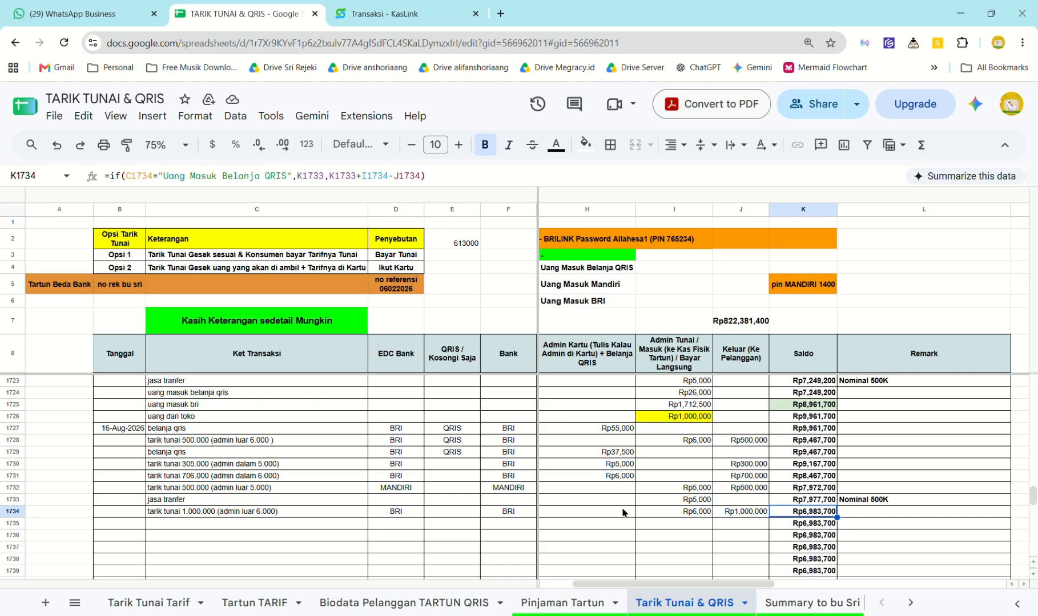
pyautogui.click(433, 12)
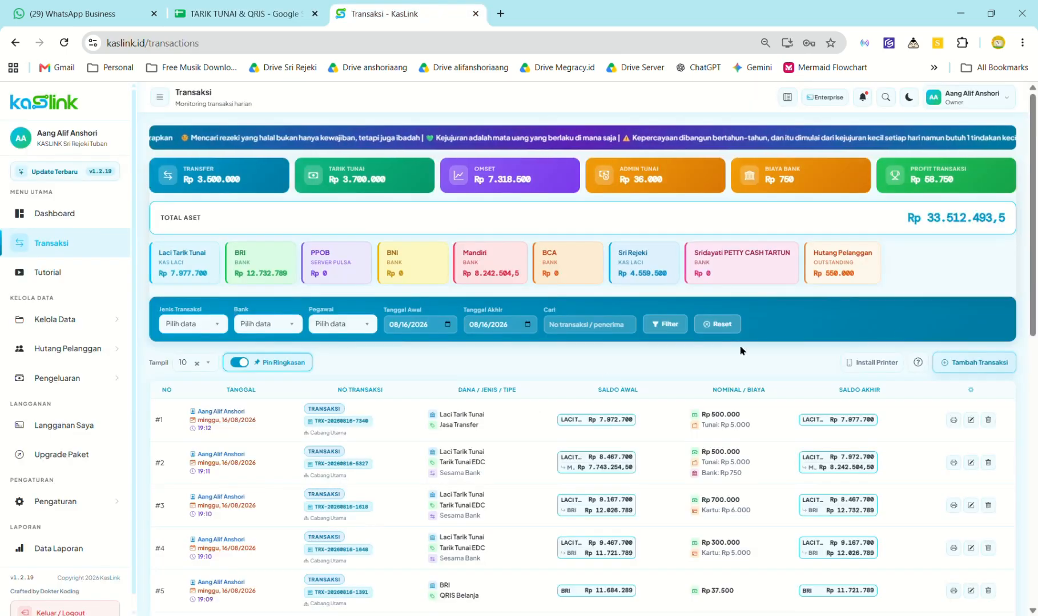
# Step: Start a new Tarik Tunai EDC transaction to the BRI account with a Nominal of 1.000.000
pyautogui.click(965, 363)
pyautogui.press('Tab')
pyautogui.press('Tab')
pyautogui.press('Tab')
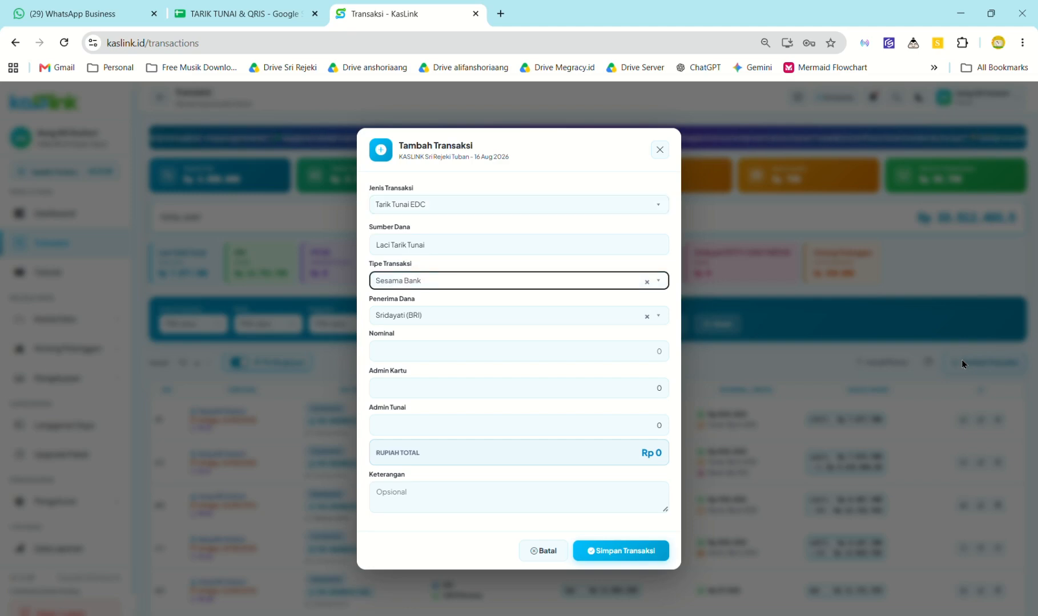
pyautogui.write('100')
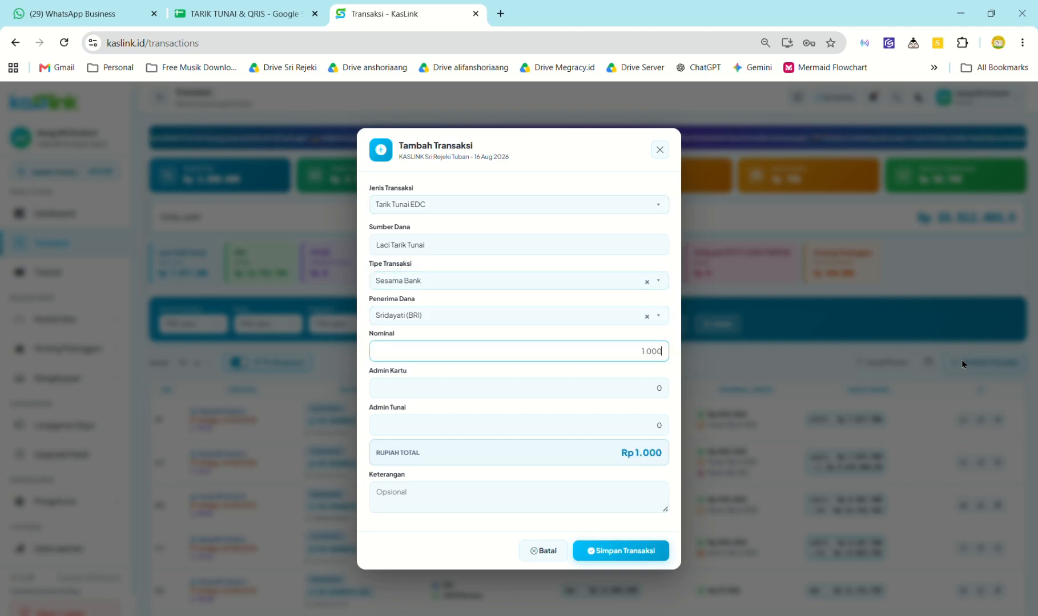
# Step: Set the Admin Kartu to 0 and the Admin Tunai to 6.000 for the BRI withdrawal
pyautogui.press('Tab')
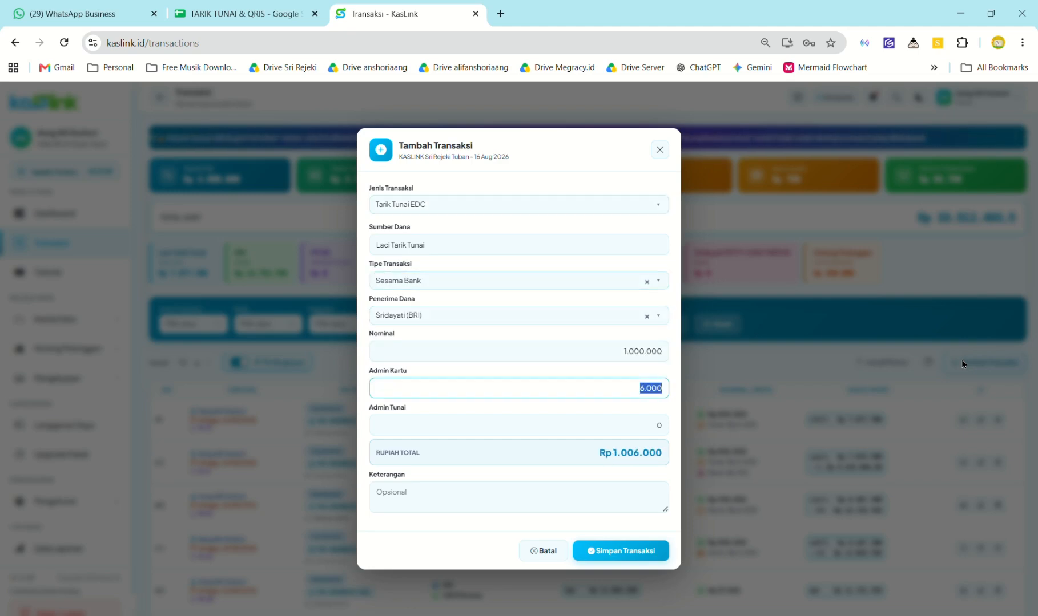
pyautogui.press('BackSpace')
pyautogui.press('Tab')
pyautogui.write('6')
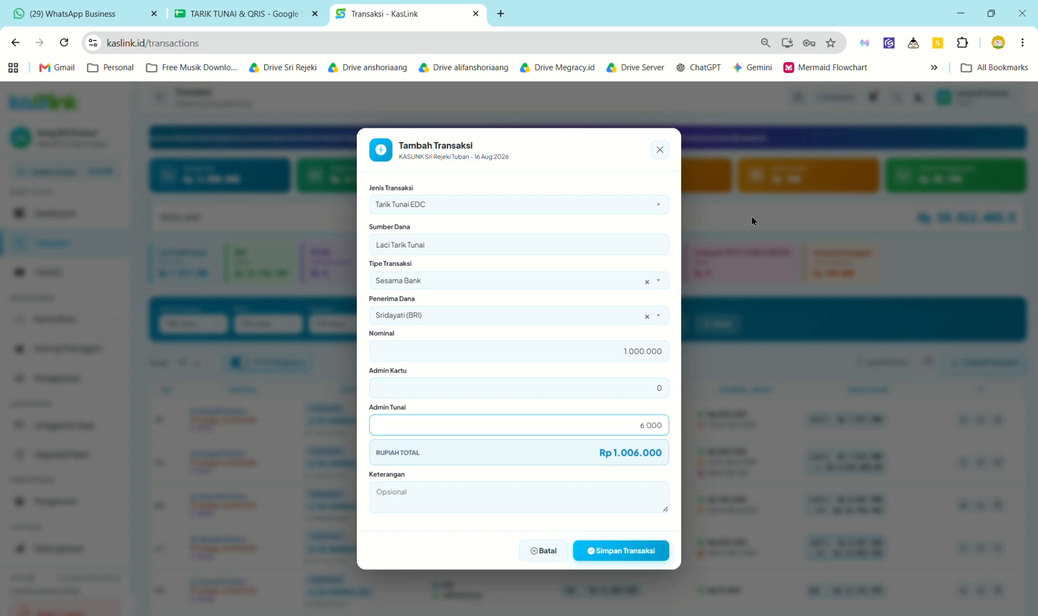
# Step: Recheck row 1734 in the spreadsheet and save the 1.000.000 BRI withdrawal in KasLink
pyautogui.click(288, 7)
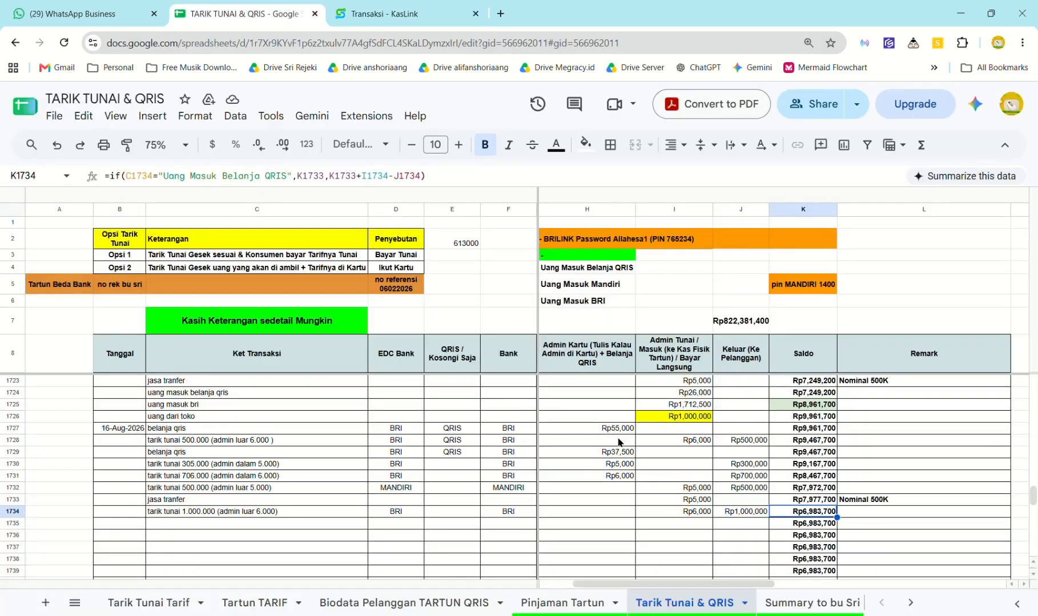
pyautogui.click(394, 9)
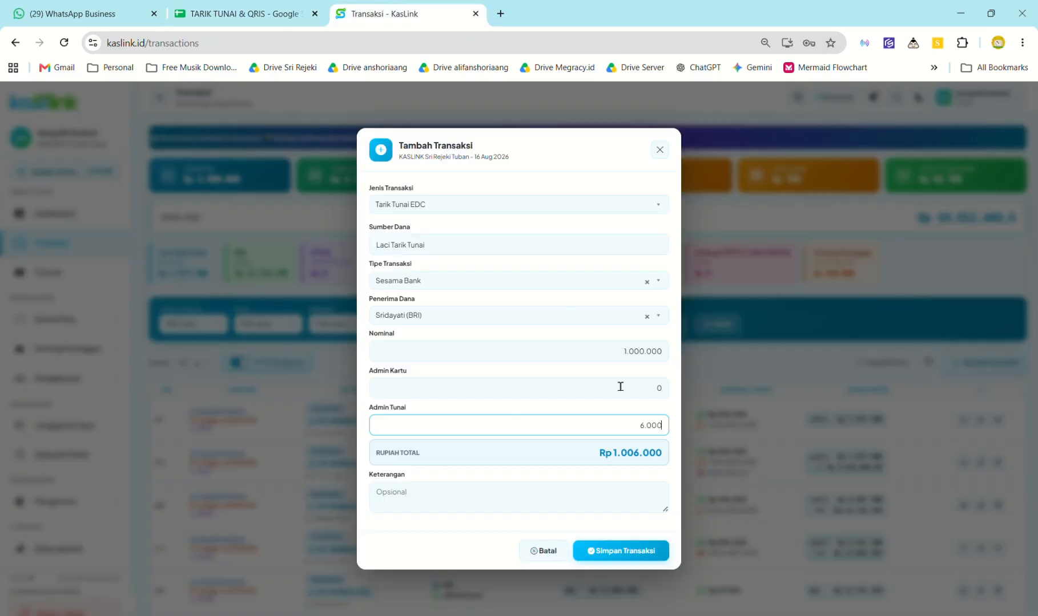
pyautogui.click(605, 553)
pyautogui.click(498, 399)
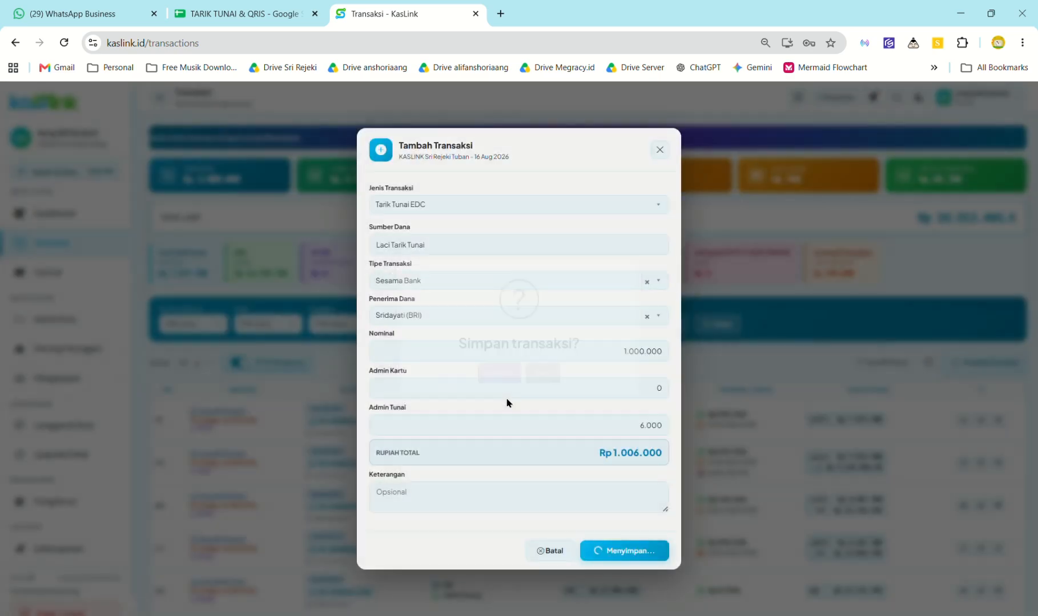
pyautogui.click(516, 410)
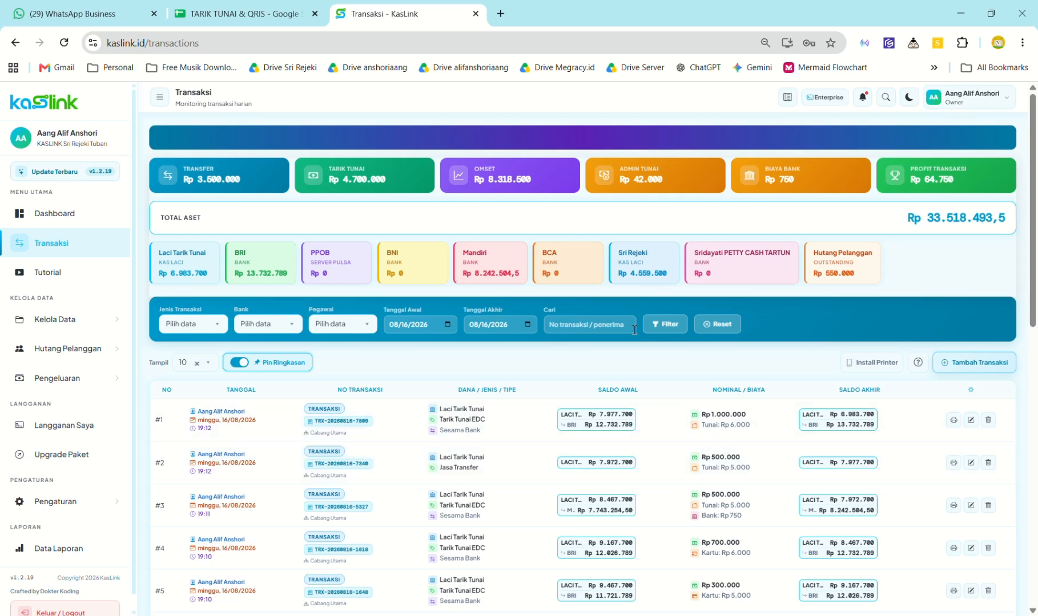
# Step: Fill the row 1734 Saldo cell in the TARIK TUNAI & QRIS spreadsheet light green, then return to KasLink to compare balances
pyautogui.click(261, 8)
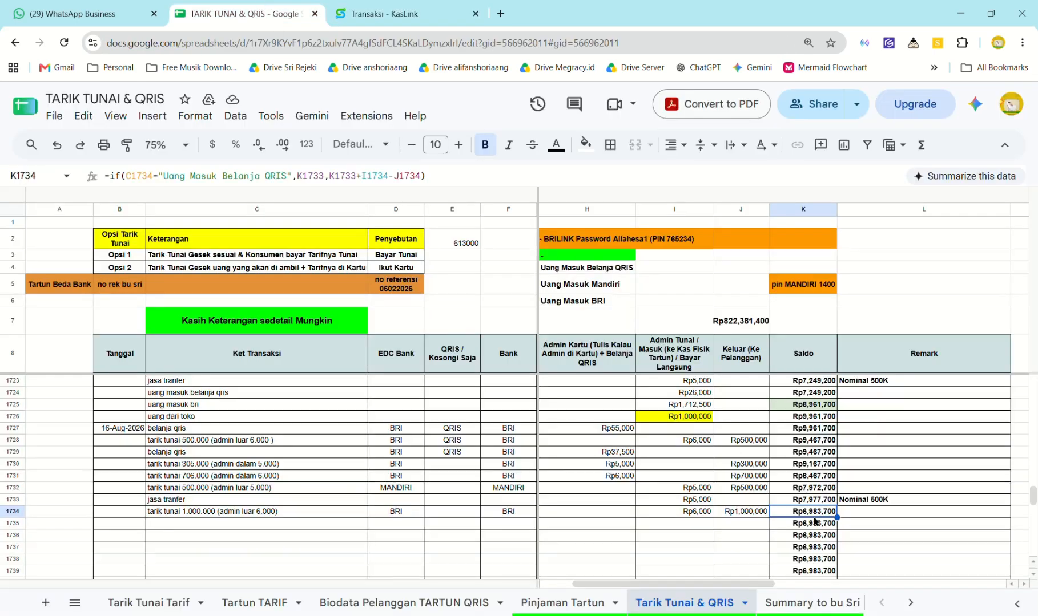
pyautogui.click(586, 145)
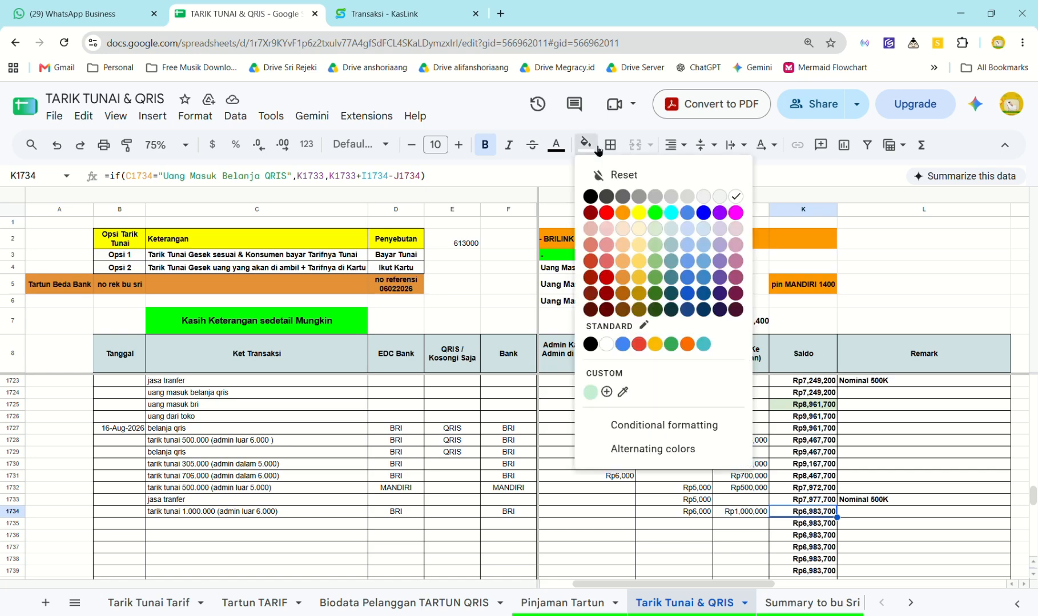
pyautogui.click(658, 234)
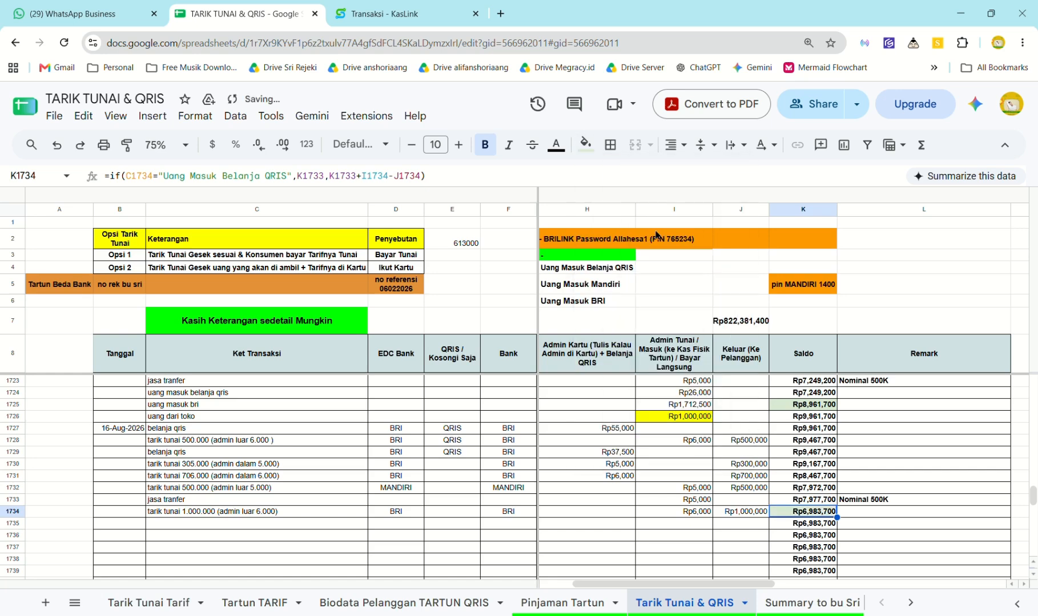
pyautogui.click(410, 8)
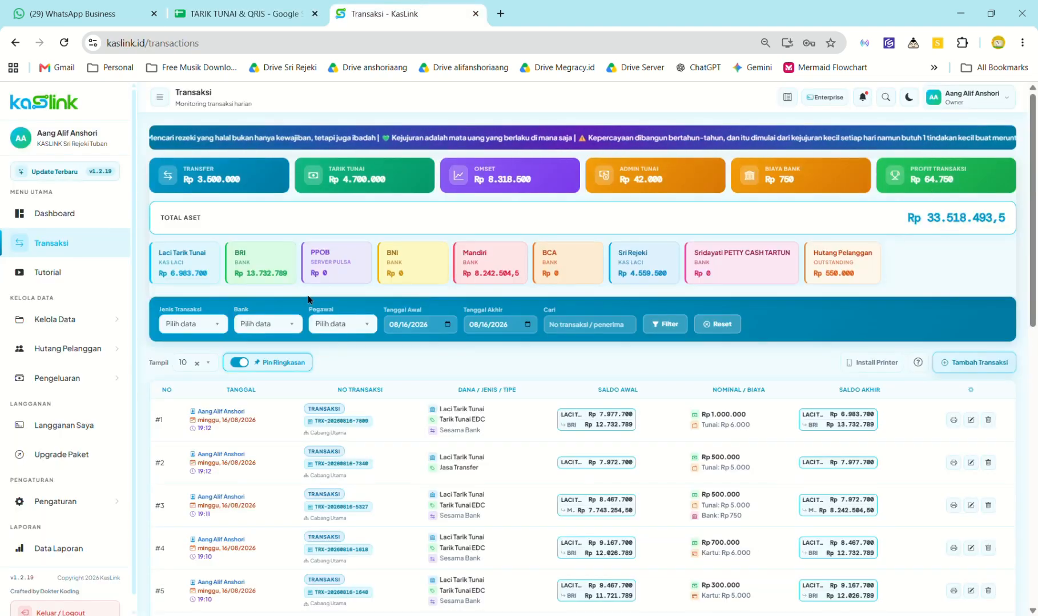
# Step: Switch to the spreadsheet and check the rows below row 1734 for further transactions to record
pyautogui.click(240, 14)
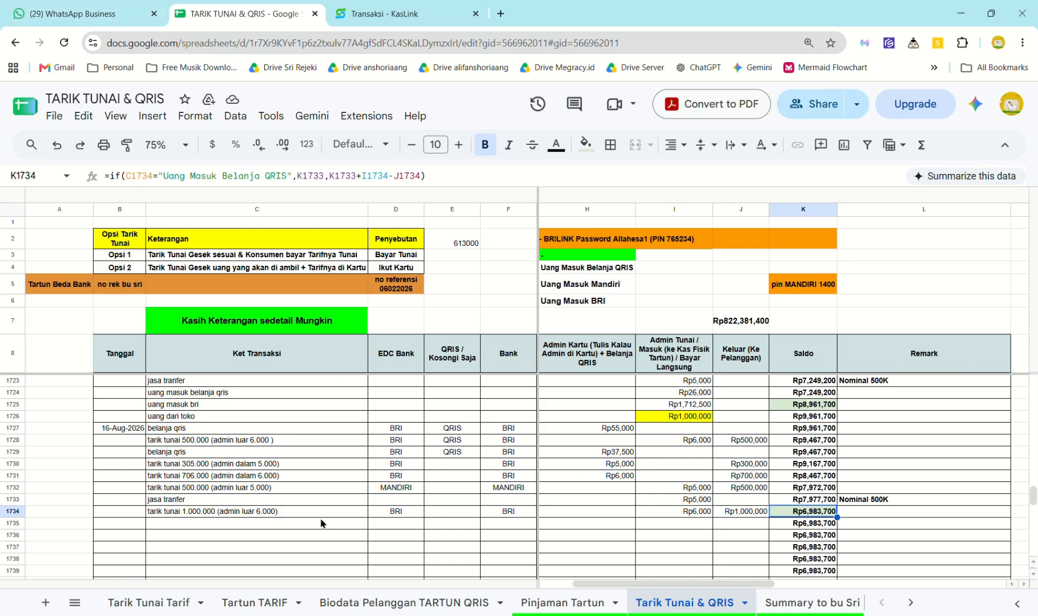
pyautogui.click(285, 528)
pyautogui.press('Down')
pyautogui.press('Down')
pyautogui.press('Down')
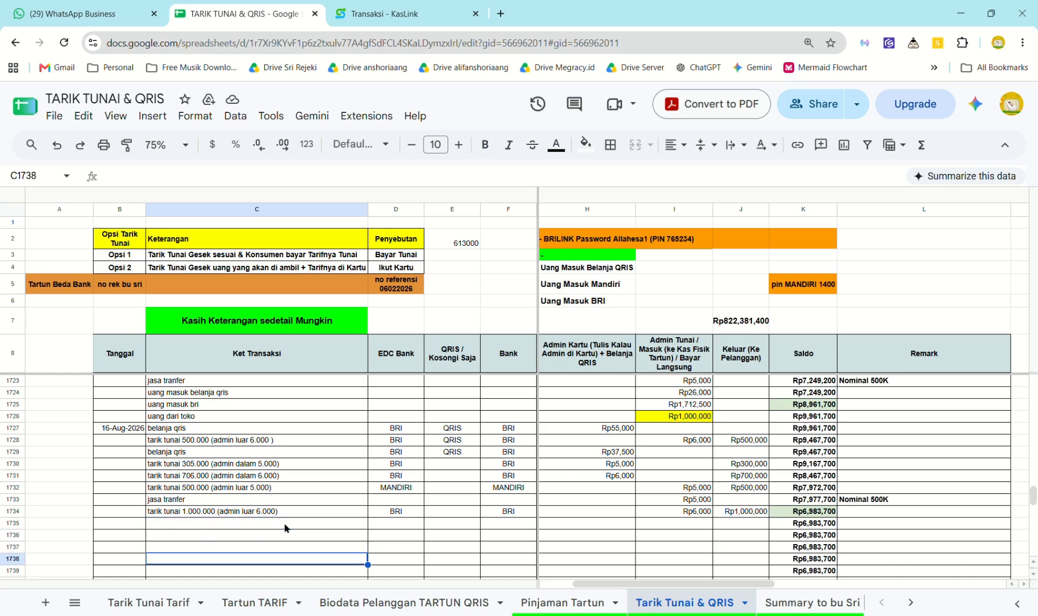
pyautogui.click(252, 526)
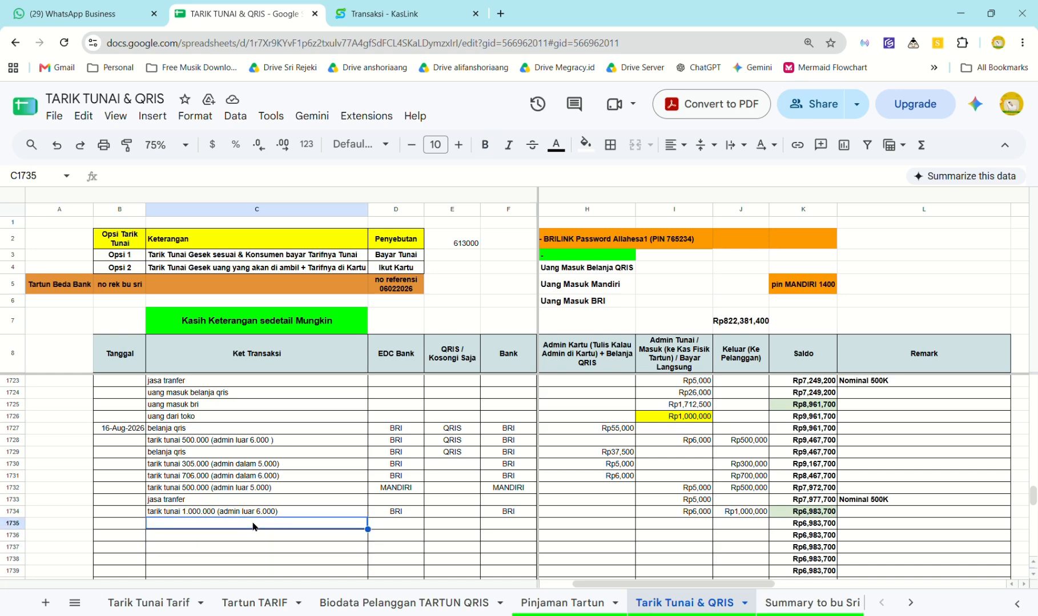
pyautogui.press('Down')
pyautogui.press('Down')
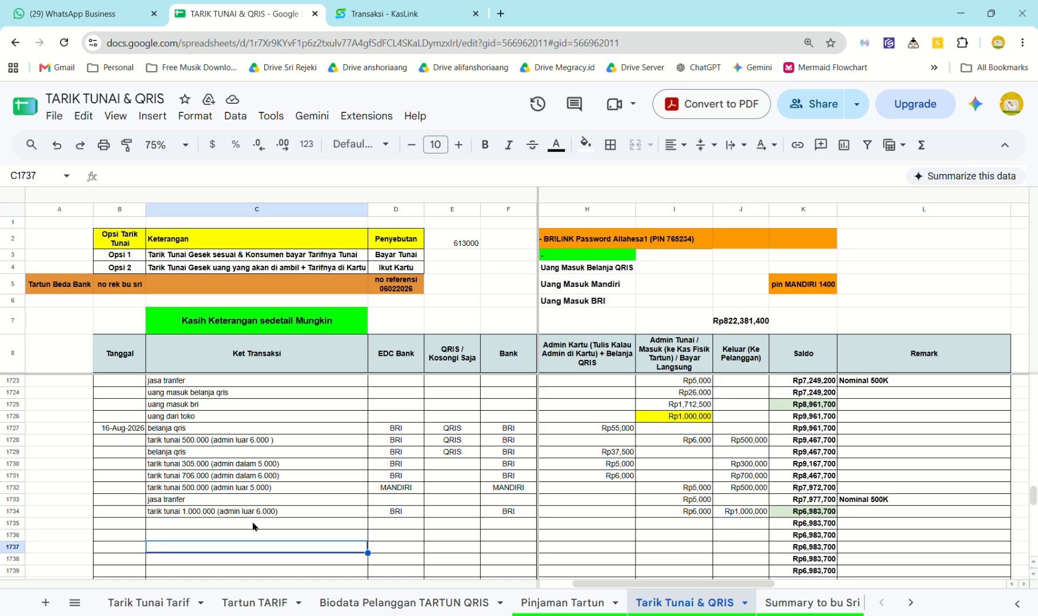
# Step: Return to KasLink and open the Mutasi Saldo page under Kelola Data
pyautogui.click(402, 14)
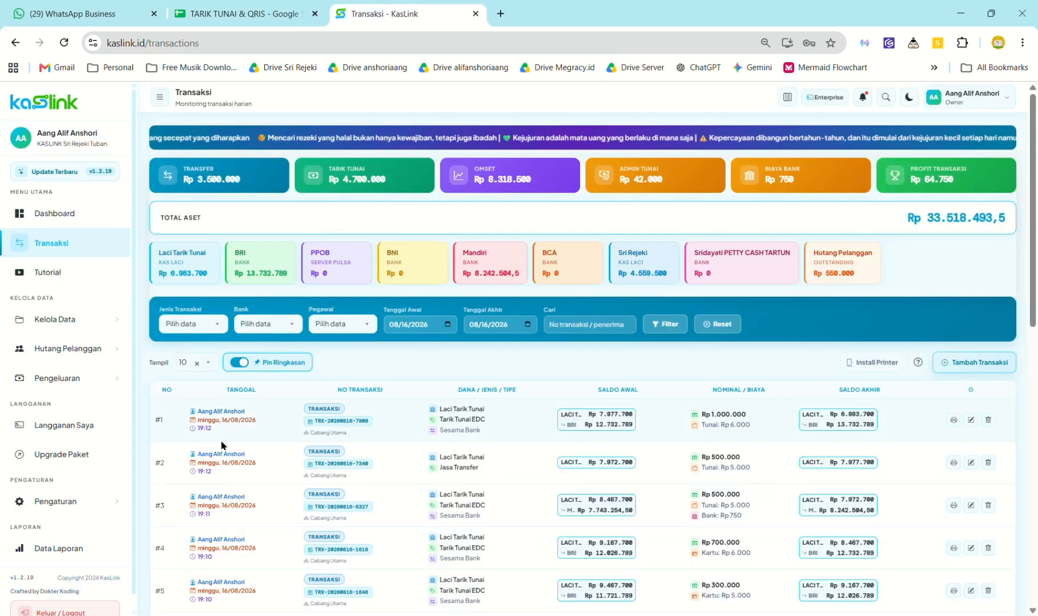
pyautogui.click(85, 321)
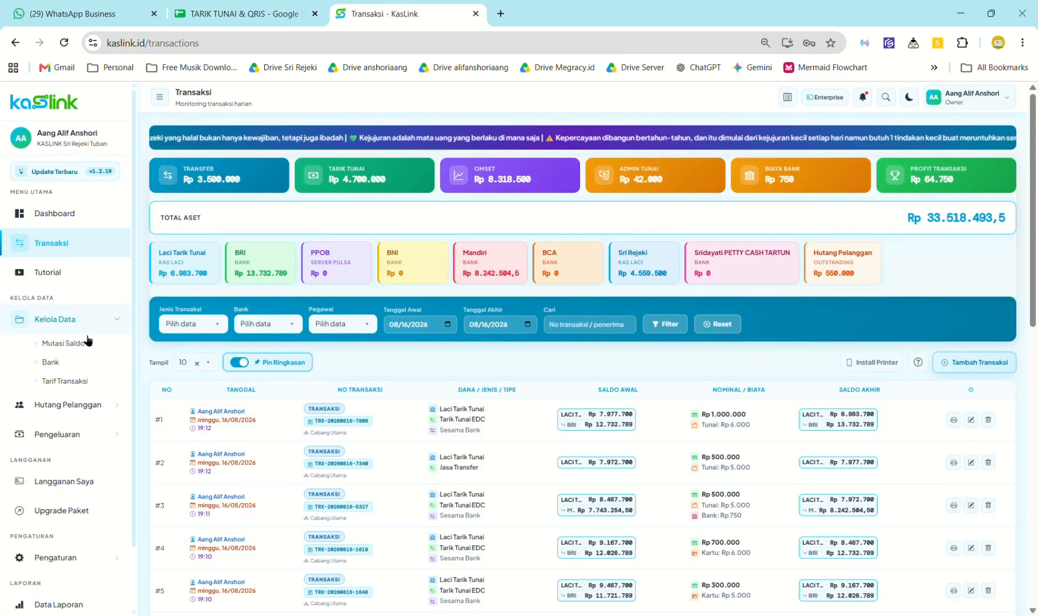
pyautogui.click(82, 345)
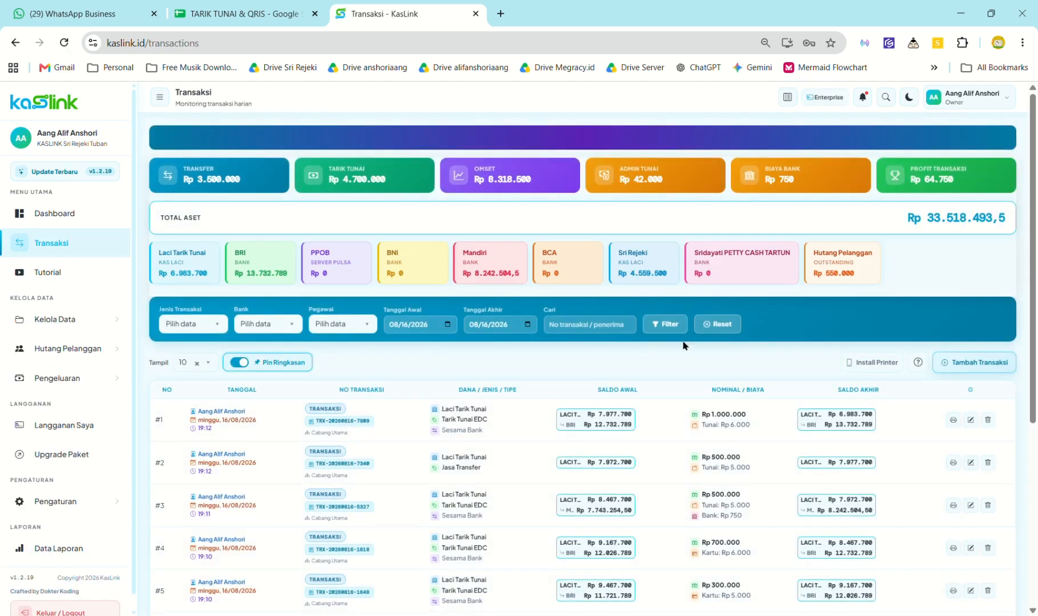
# Step: Filter the KasLink transactions from 08/01/2026 to 08/16/2026 and review the resulting list
pyautogui.click(450, 329)
pyautogui.click(479, 382)
pyautogui.click(667, 325)
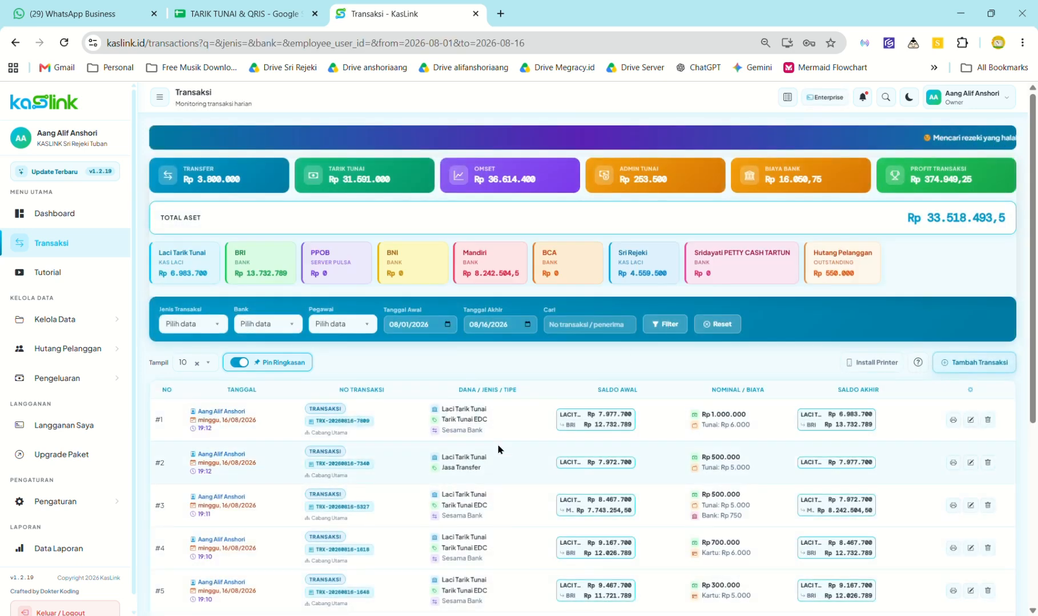
pyautogui.scroll(-5, 497, 444)
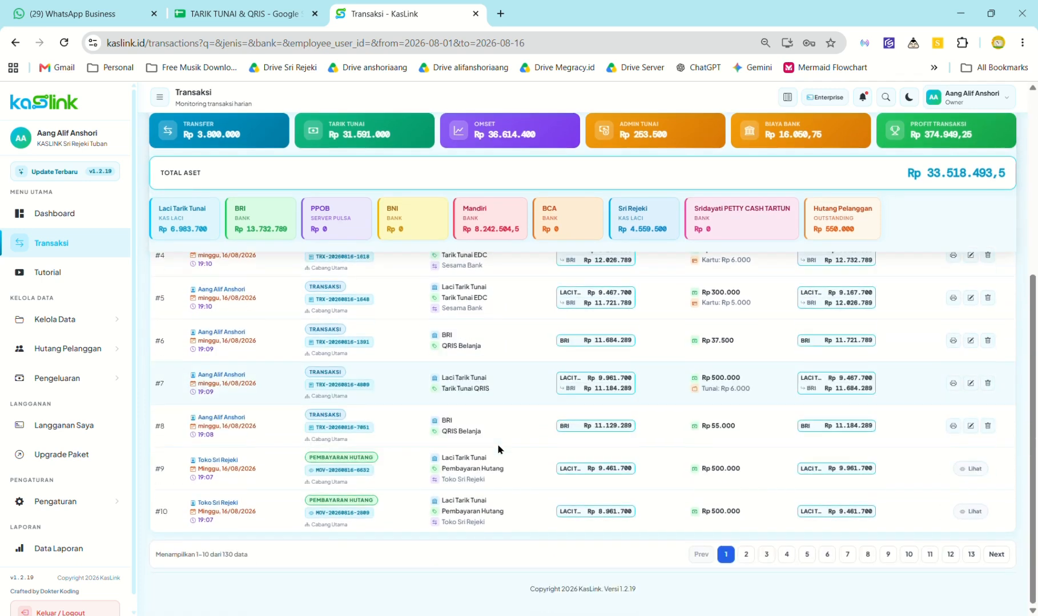
pyautogui.scroll(5, 498, 445)
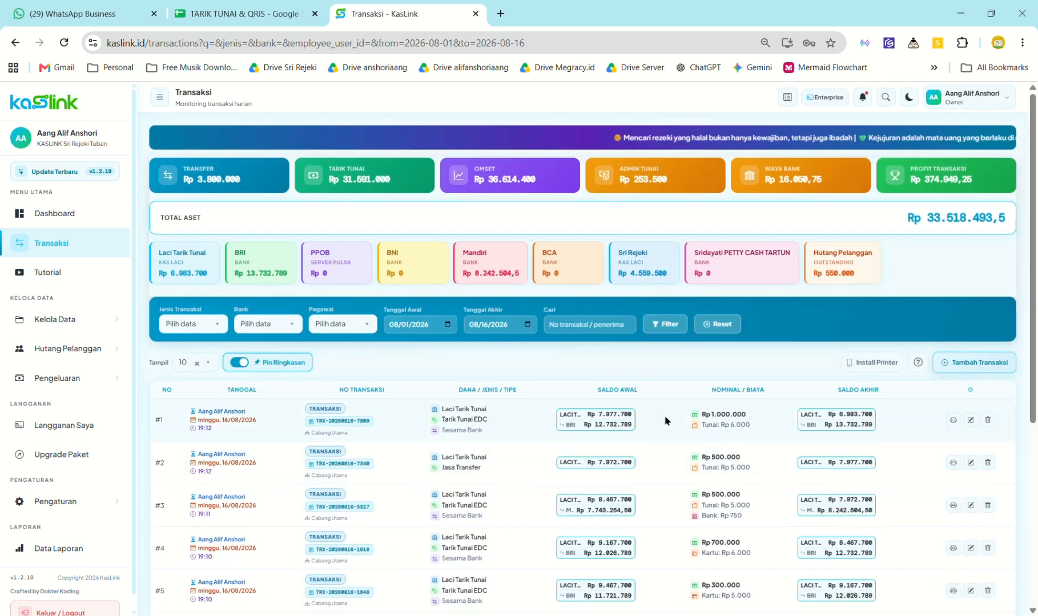